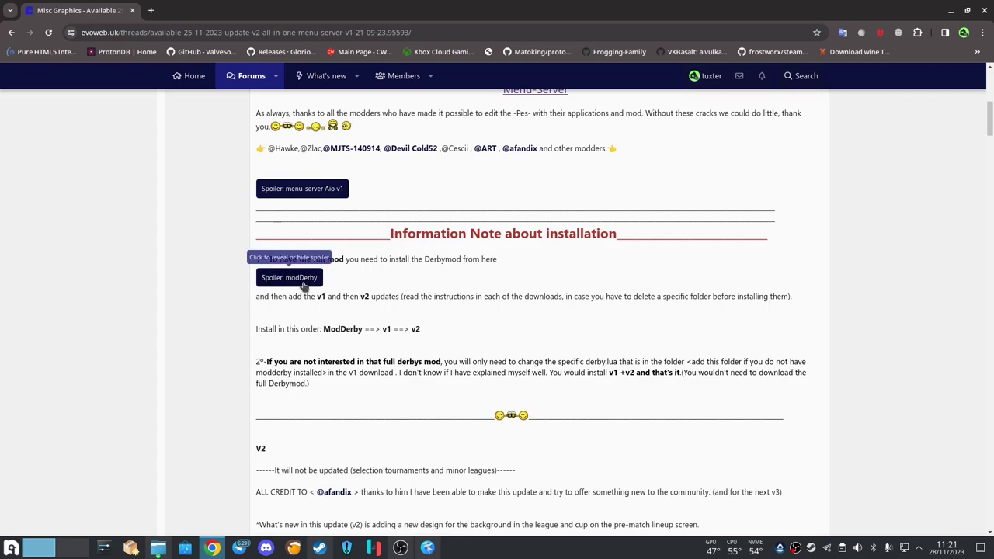
Read the installation note in the forum post, highlighting the line with the install order ModDerby, v1, v2.
{"action": "left_click", "coordinate": [330, 190]}
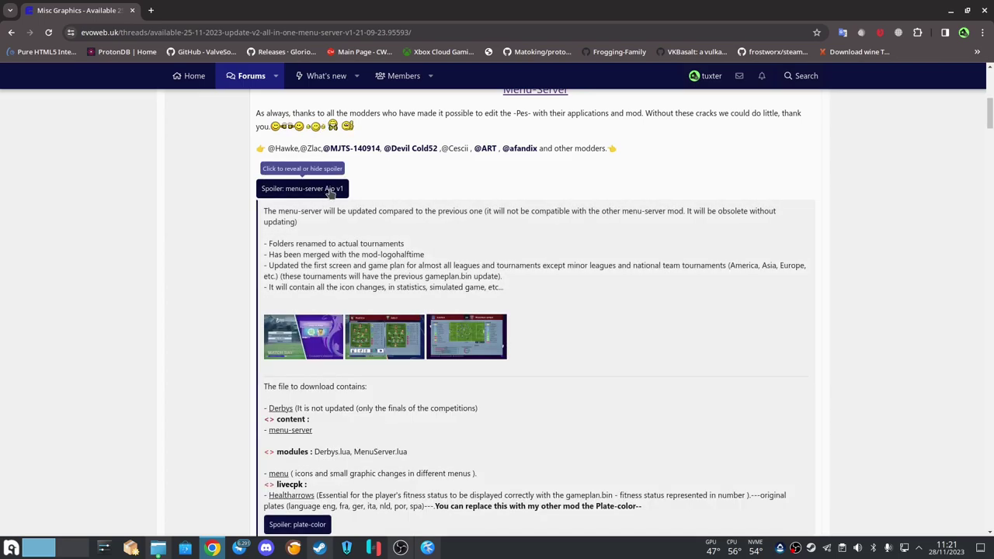
{"action": "left_click", "coordinate": [326, 192]}
{"action": "scroll", "coordinate": [407, 205], "scroll_direction": "down", "scroll_amount": 4}
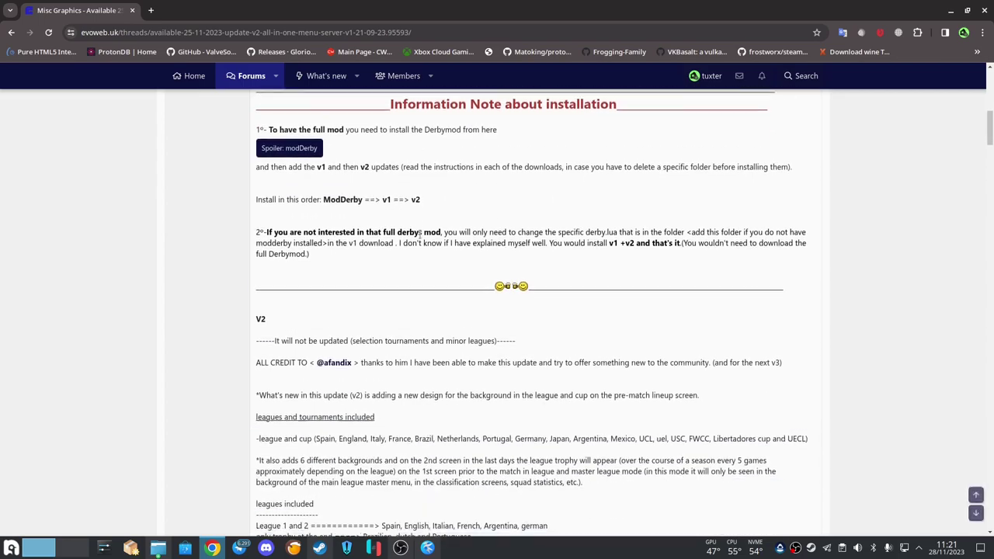
{"action": "scroll", "coordinate": [411, 303], "scroll_direction": "up", "scroll_amount": 5}
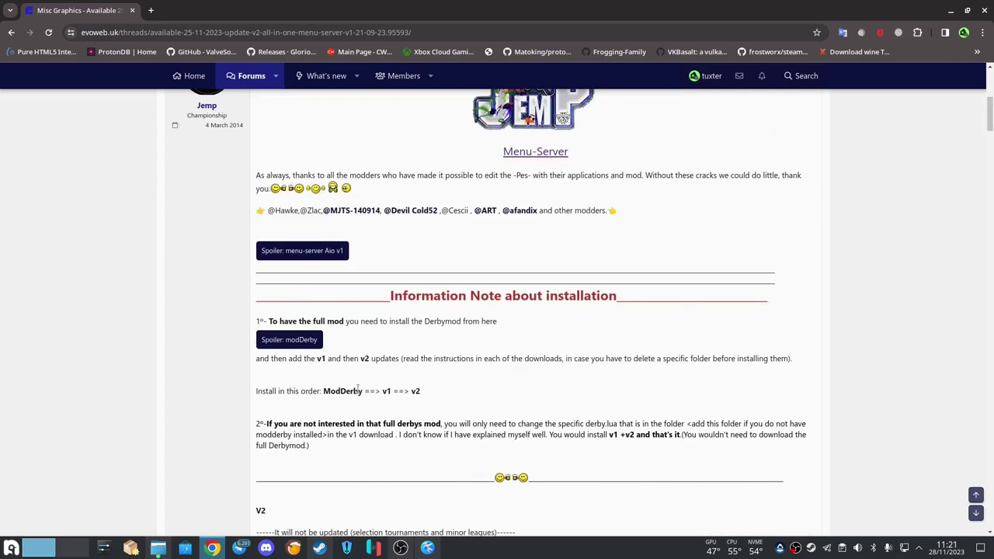
{"action": "left_click_drag", "start_coordinate": [424, 393], "coordinate": [251, 379]}
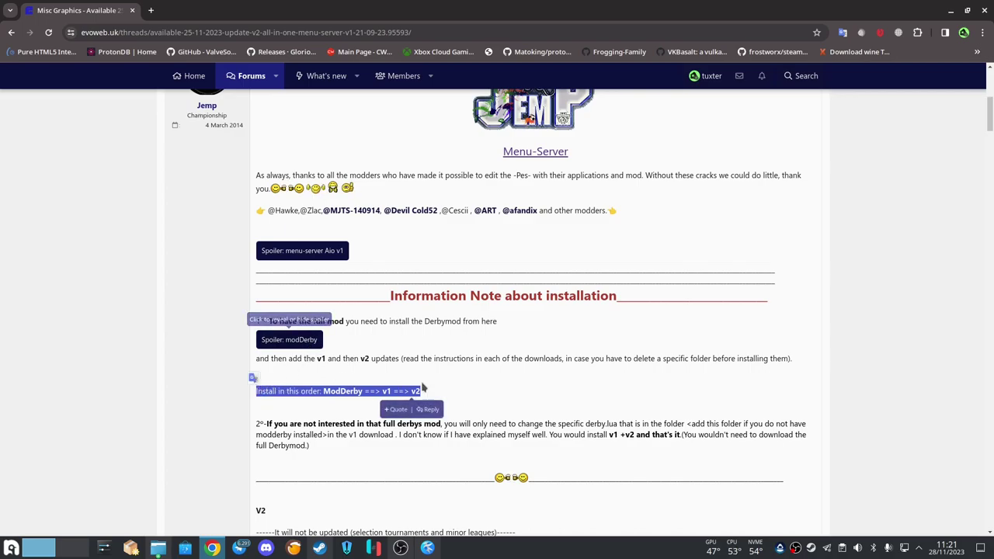
{"action": "left_click", "coordinate": [382, 405]}
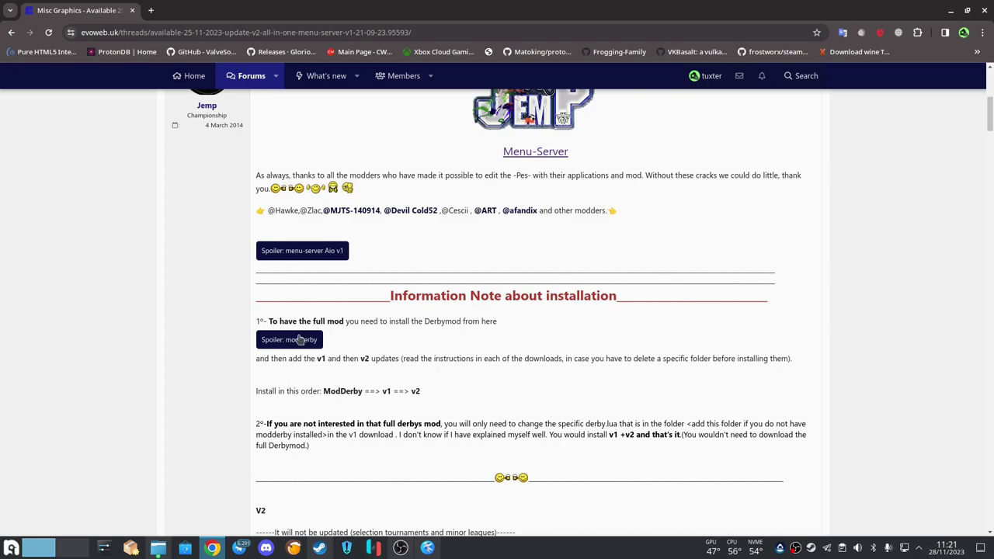
Reveal the menu-server Aio v1 spoiler, review its download contents and view the second preview image enlarged.
{"action": "left_click", "coordinate": [337, 252]}
{"action": "scroll", "coordinate": [341, 256], "scroll_direction": "down", "scroll_amount": 2}
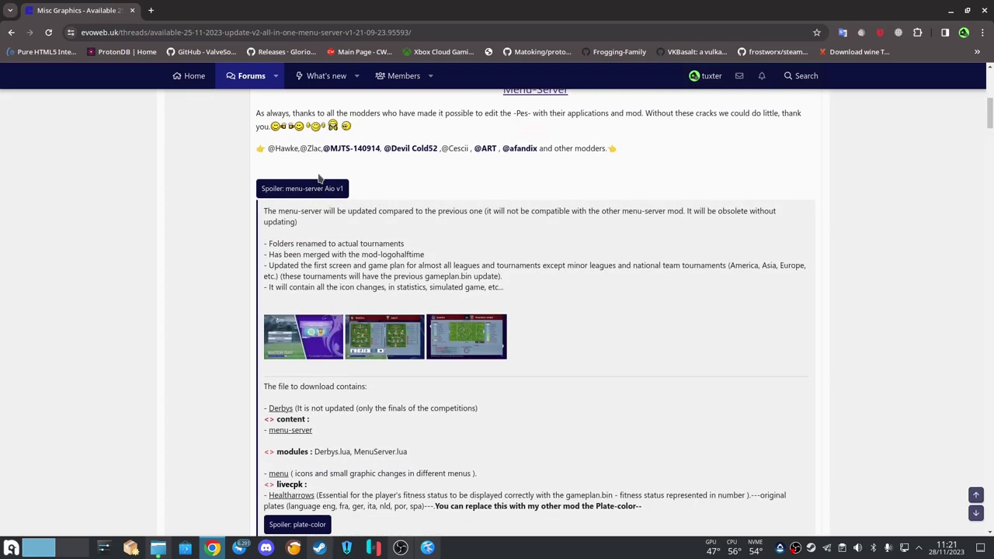
{"action": "scroll", "coordinate": [412, 280], "scroll_direction": "down", "scroll_amount": 3}
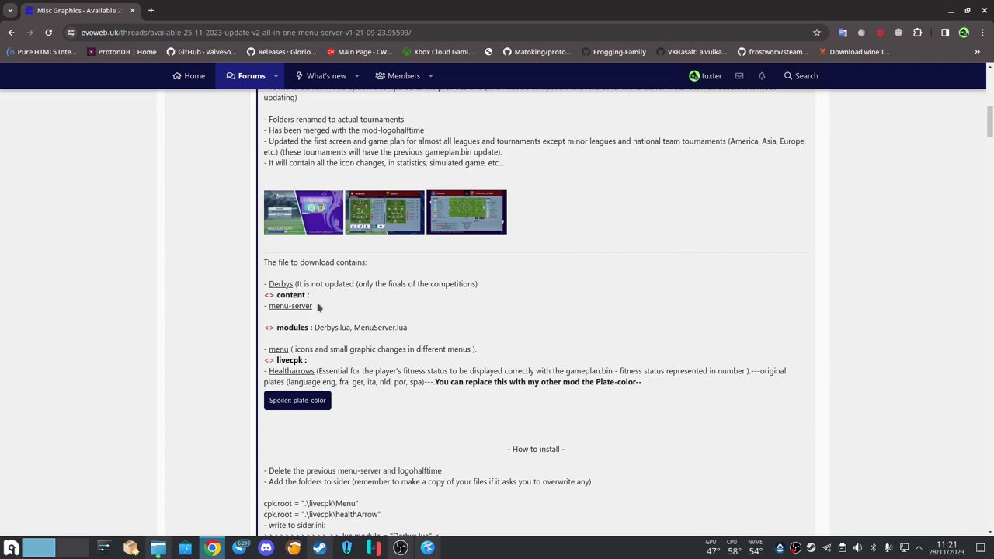
{"action": "left_click", "coordinate": [379, 233]}
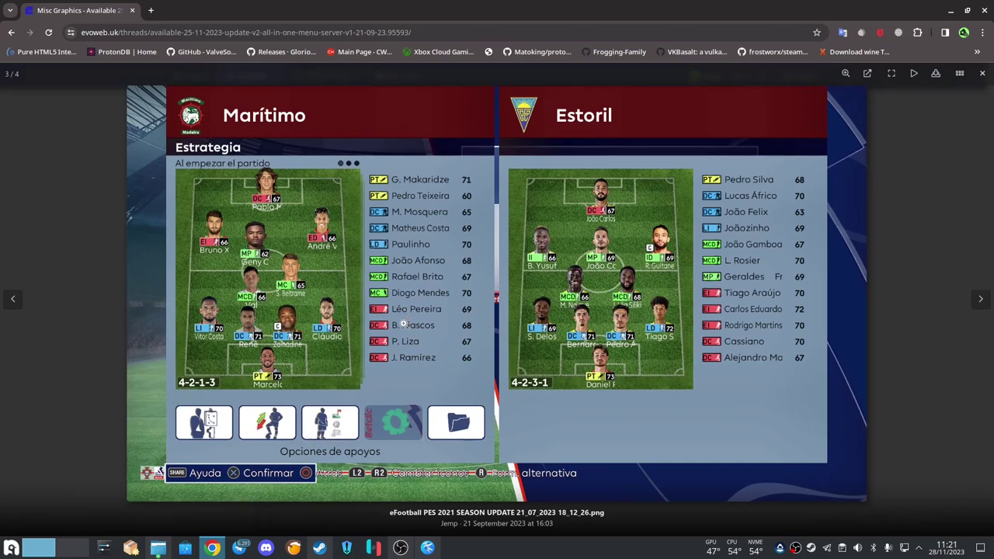
{"action": "left_click", "coordinate": [431, 365]}
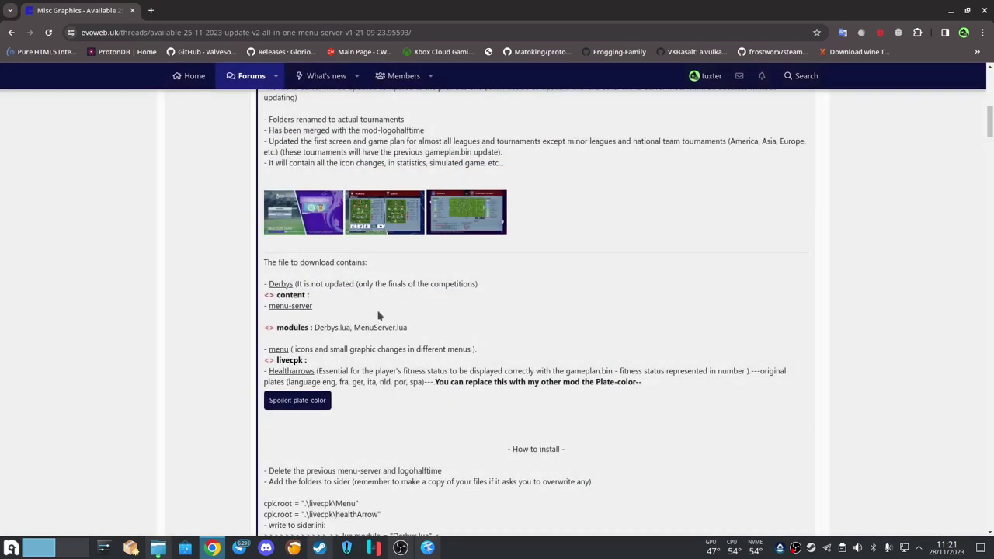
Switch to Dolphin, open the V1 folder inside Menu Server and locate the MenuServer AIO.rar archive.
{"action": "left_click", "coordinate": [159, 548]}
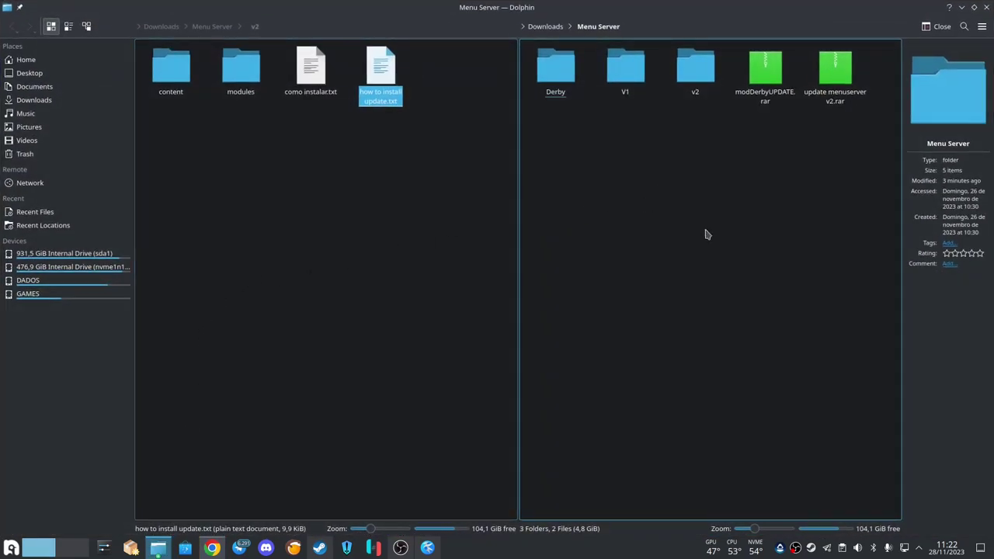
{"action": "left_click", "coordinate": [629, 81]}
{"action": "left_click_drag", "start_coordinate": [559, 212], "coordinate": [896, 86]}
{"action": "left_click", "coordinate": [772, 163]}
{"action": "left_click", "coordinate": [860, 69]}
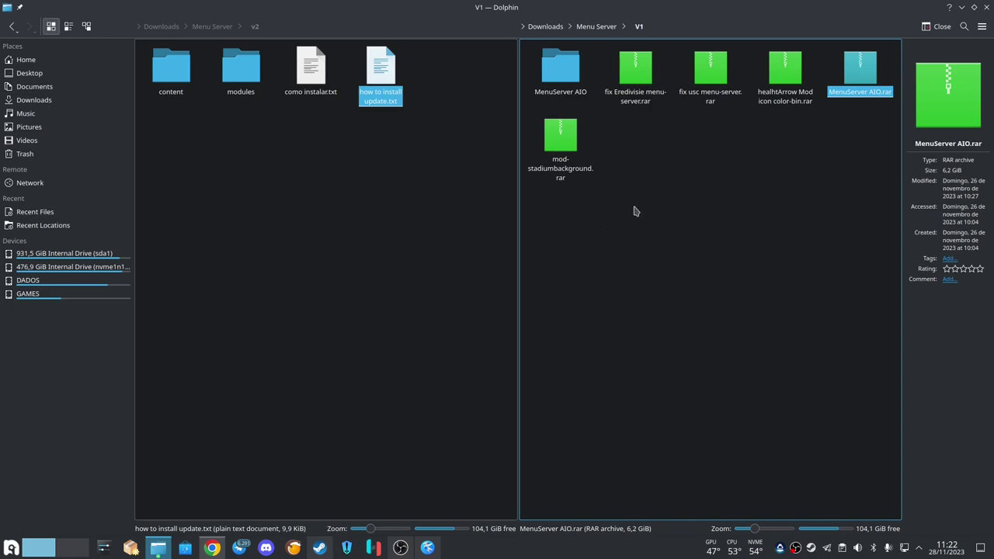
Return both panes to the Menu Server folder and point out the V1, v2 and Derby folders there.
{"action": "left_click", "coordinate": [350, 157]}
{"action": "key", "text": "BackSpace"}
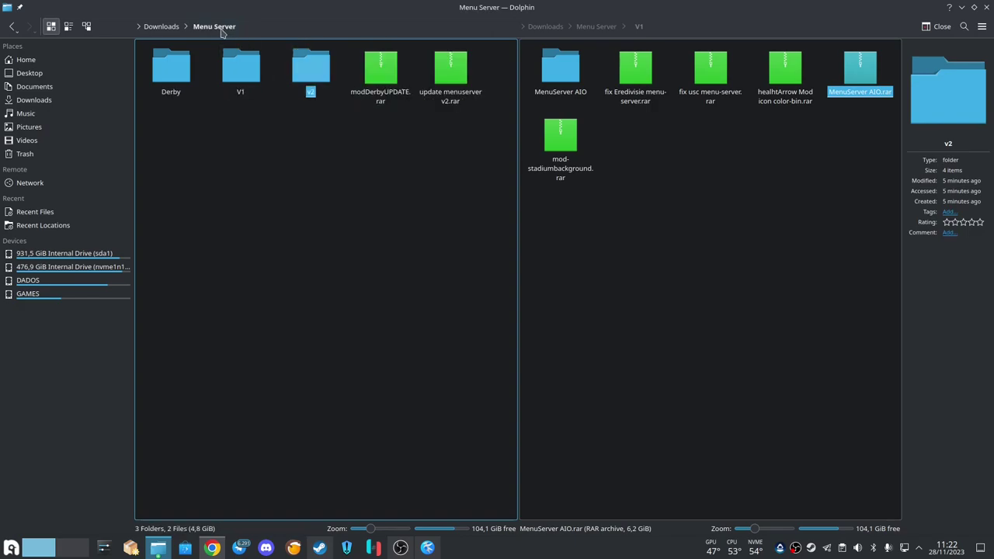
{"action": "left_click", "coordinate": [641, 186]}
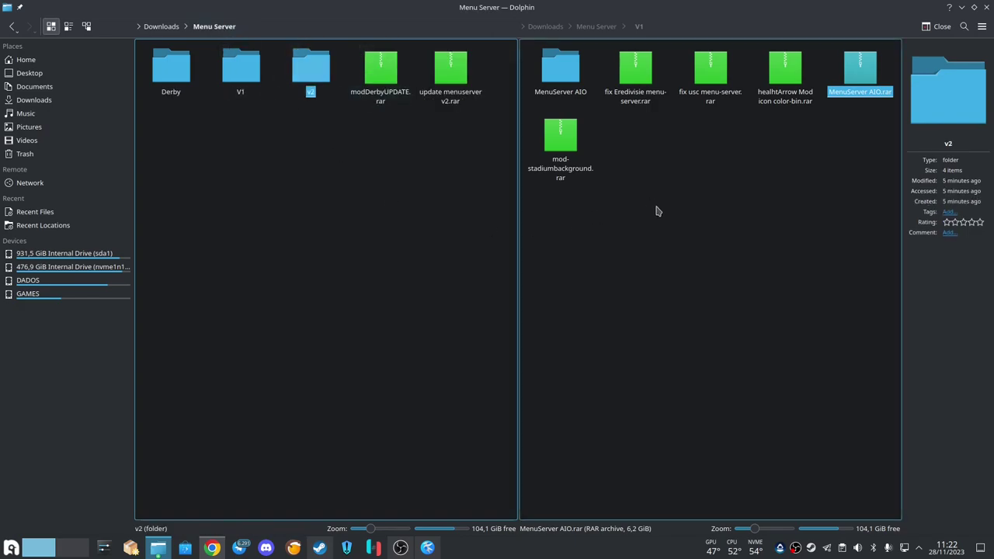
{"action": "key", "text": "BackSpace"}
{"action": "left_click_drag", "start_coordinate": [615, 129], "coordinate": [738, 87]}
{"action": "left_click_drag", "start_coordinate": [602, 137], "coordinate": [691, 87]}
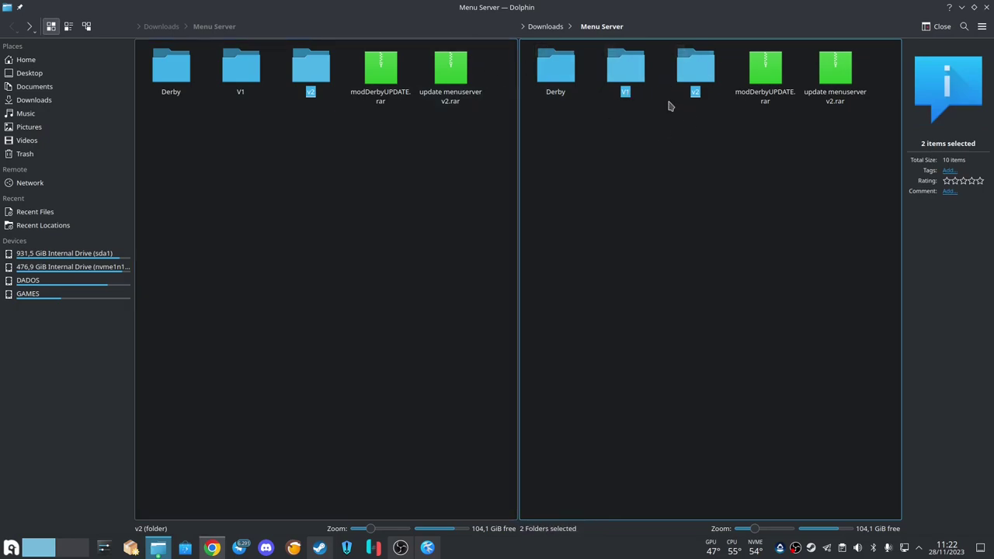
{"action": "left_click_drag", "start_coordinate": [551, 116], "coordinate": [573, 71]}
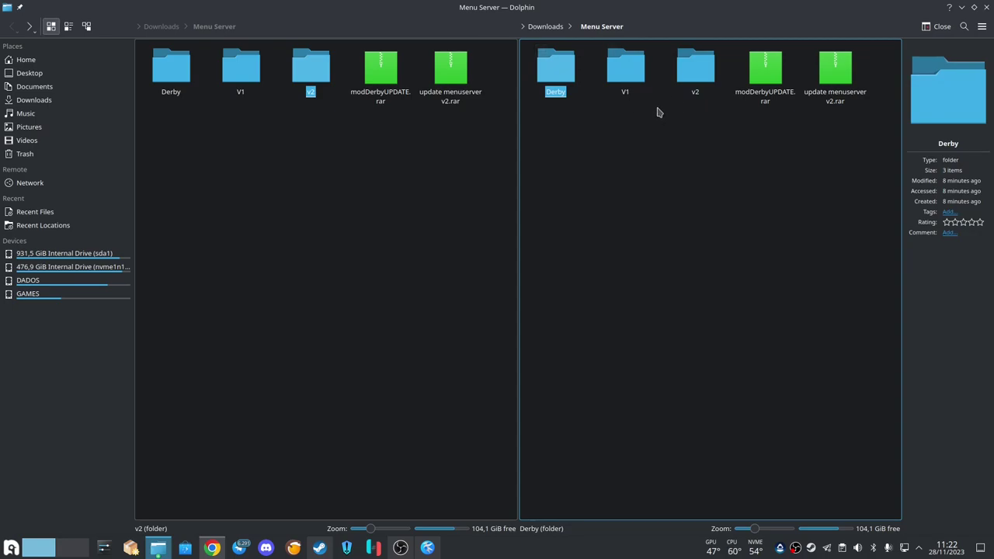
Open MenuServer AIO inside V1 and inspect its modules and livecpk folders.
{"action": "left_click", "coordinate": [625, 71]}
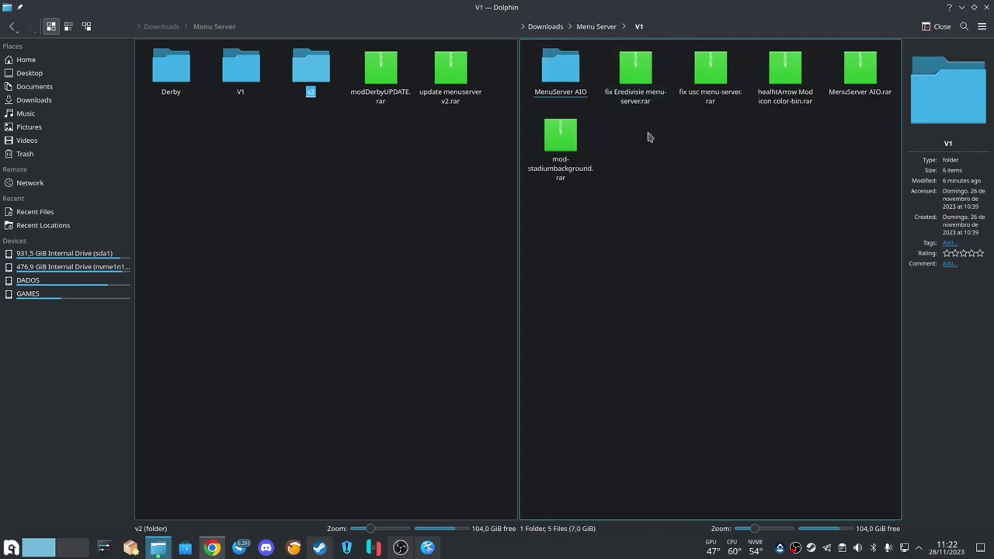
{"action": "left_click", "coordinate": [844, 49]}
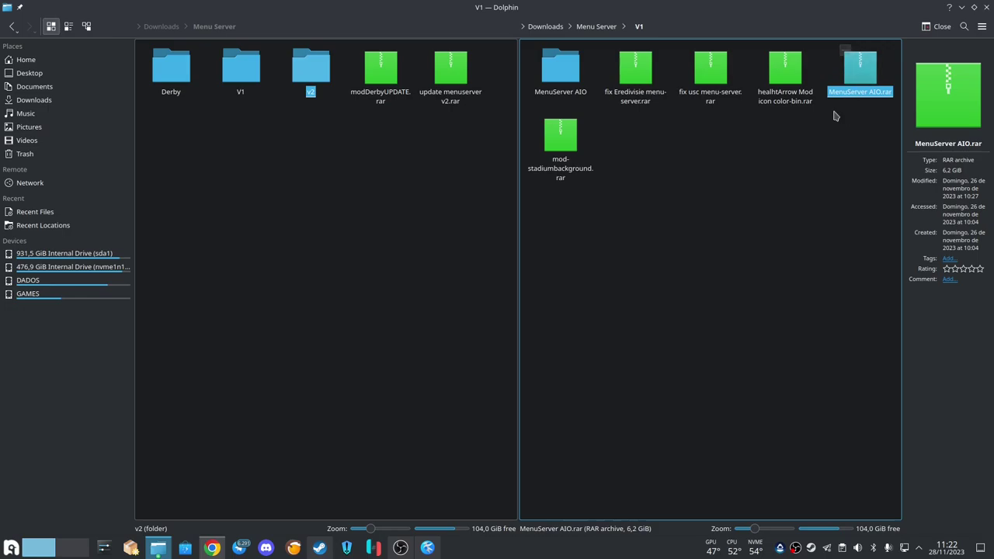
{"action": "double_click", "coordinate": [575, 78]}
{"action": "left_click_drag", "start_coordinate": [547, 85], "coordinate": [710, 129]}
{"action": "right_click", "coordinate": [656, 170]}
{"action": "left_click", "coordinate": [695, 77]}
{"action": "double_click", "coordinate": [695, 78]}
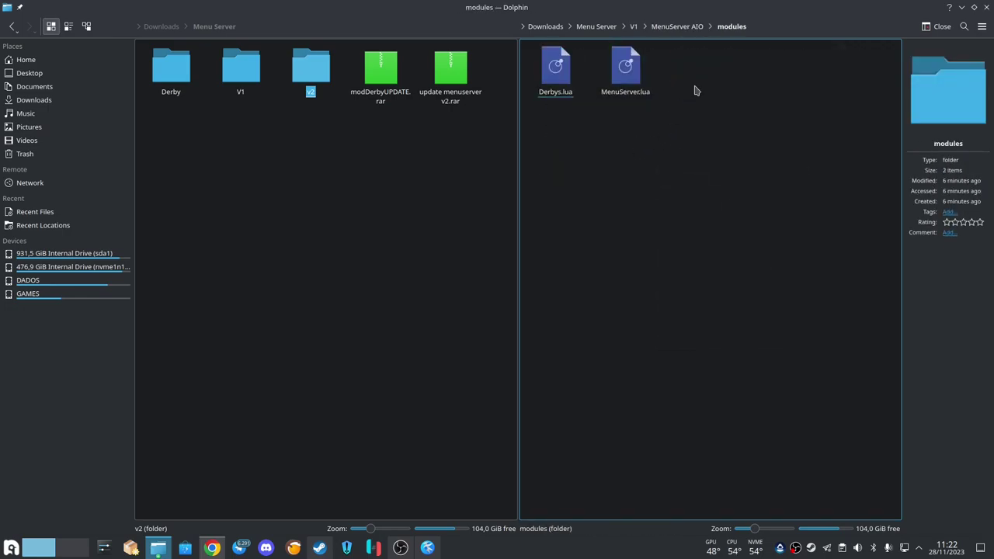
{"action": "key", "text": "alt+Left"}
{"action": "double_click", "coordinate": [625, 77]}
{"action": "left_click_drag", "start_coordinate": [547, 126], "coordinate": [641, 78]}
Switch to the forum post in Chrome and view the game plan and match day preview images enlarged.
{"action": "left_click", "coordinate": [212, 547]}
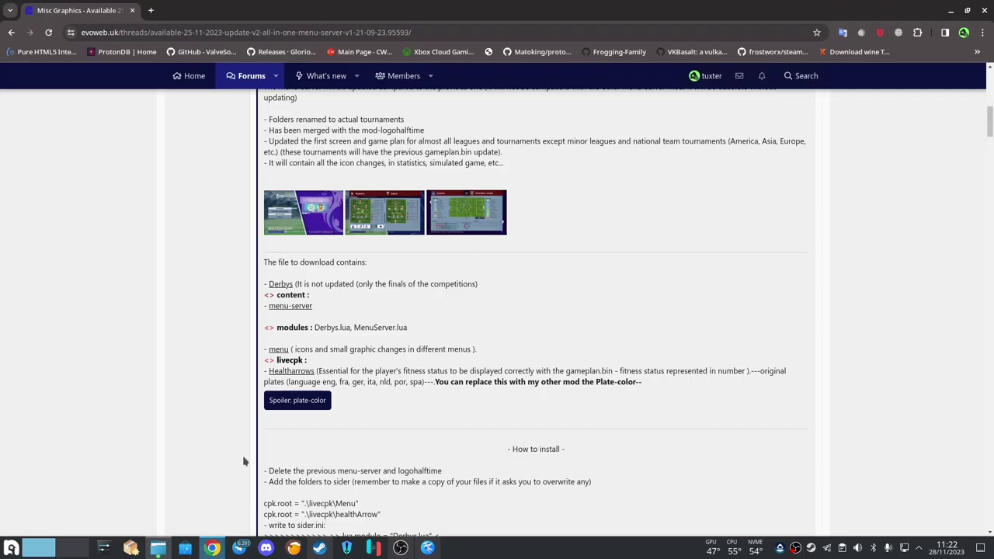
{"action": "left_click", "coordinate": [385, 213]}
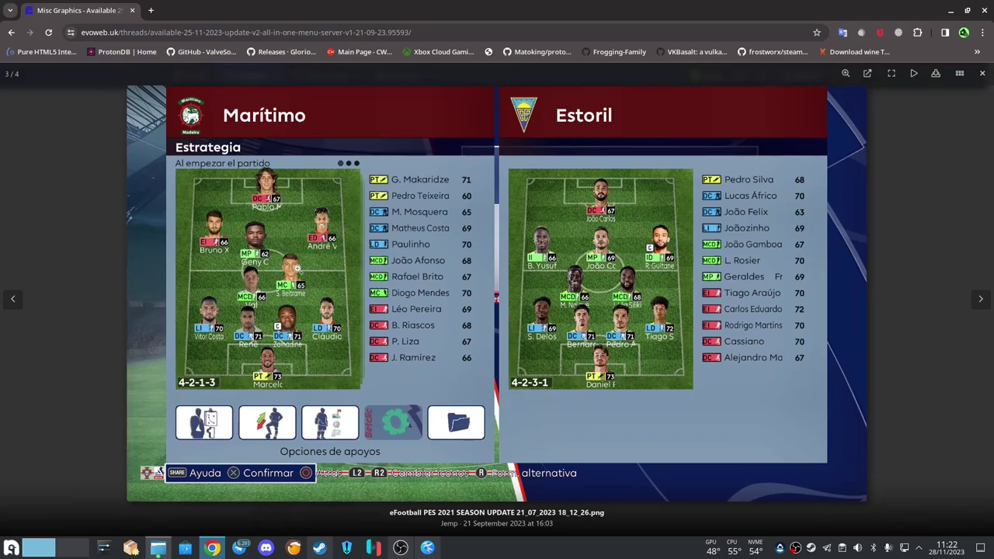
{"action": "key", "text": "Left"}
{"action": "key", "text": "Escape"}
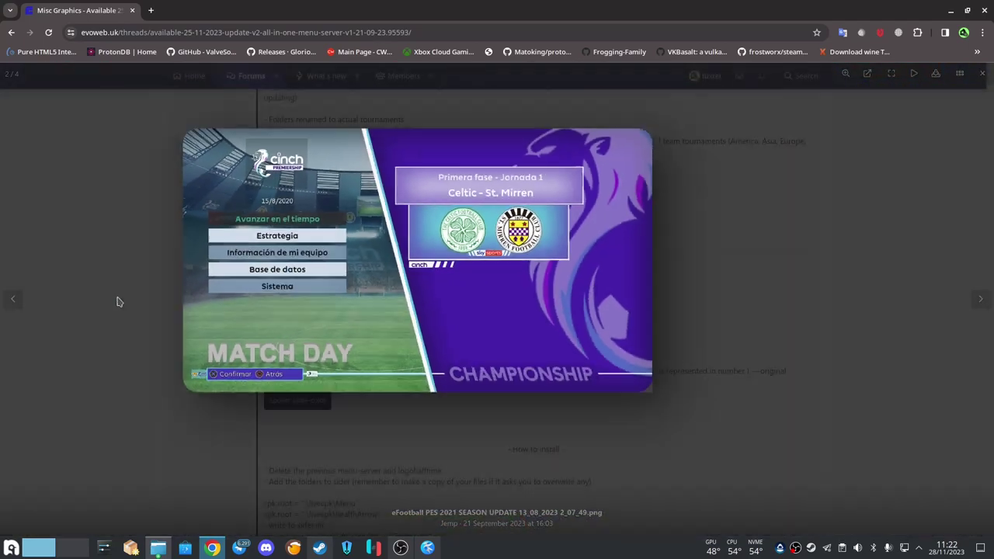
Switch to Dolphin and examine the Derbys and menu-server folders within MenuServer AIO's content folder.
{"action": "left_click", "coordinate": [158, 548]}
{"action": "left_click", "coordinate": [644, 156]}
{"action": "key", "text": "BackSpace"}
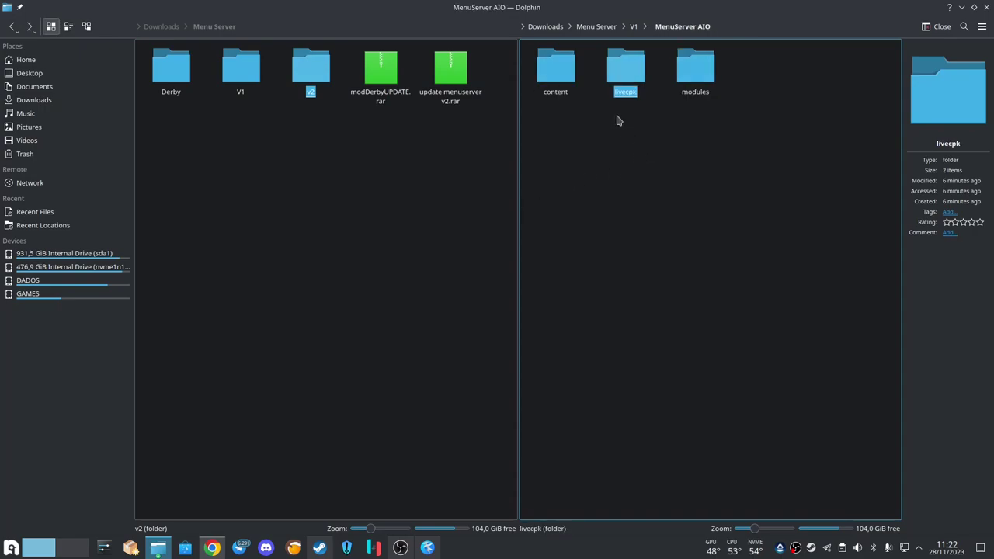
{"action": "left_click", "coordinate": [568, 91]}
{"action": "double_click", "coordinate": [568, 91]}
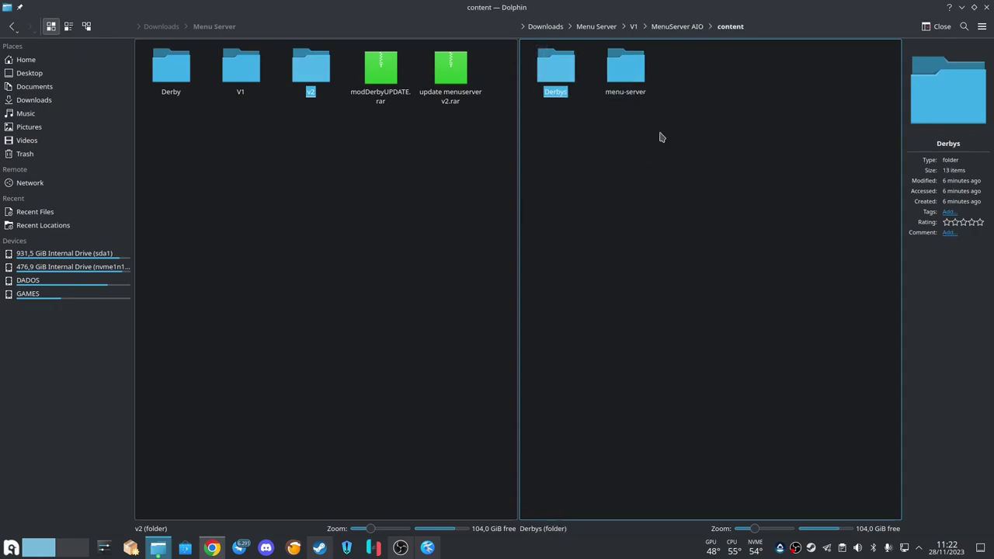
{"action": "left_click_drag", "start_coordinate": [561, 133], "coordinate": [648, 93]}
{"action": "left_click", "coordinate": [563, 135]}
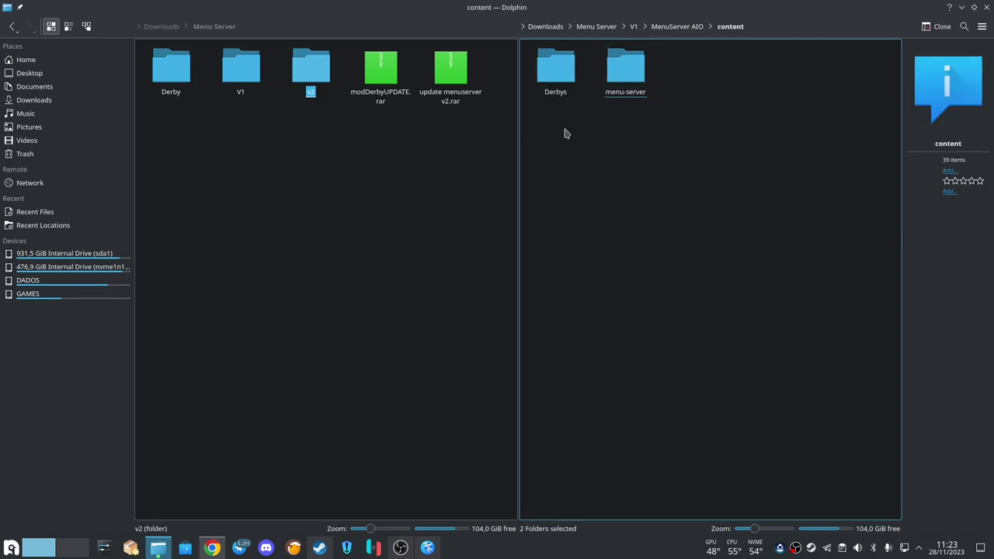
{"action": "key", "text": "BackSpace"}
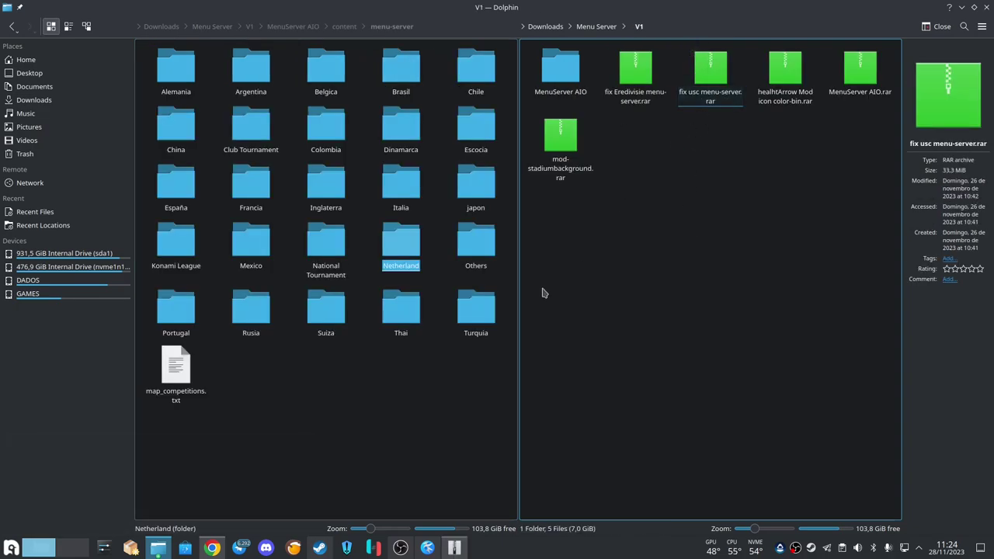
Switch to the forum post in Chrome and read the FIX section on the UEFA Supercup and Eredivisie fixes.
{"action": "left_click", "coordinate": [212, 548]}
{"action": "scroll", "coordinate": [430, 444], "scroll_direction": "down", "scroll_amount": 10}
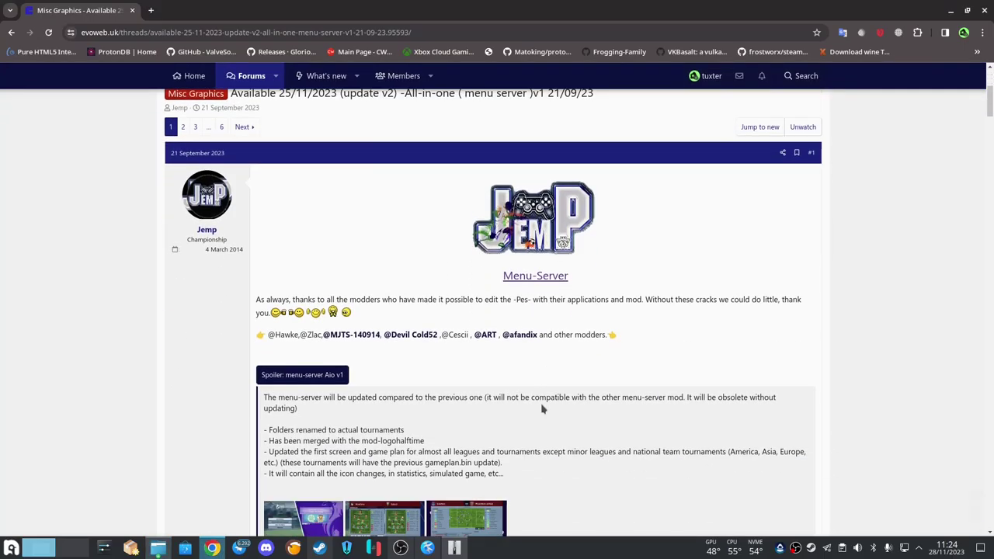
{"action": "scroll", "coordinate": [506, 359], "scroll_direction": "down", "scroll_amount": 2}
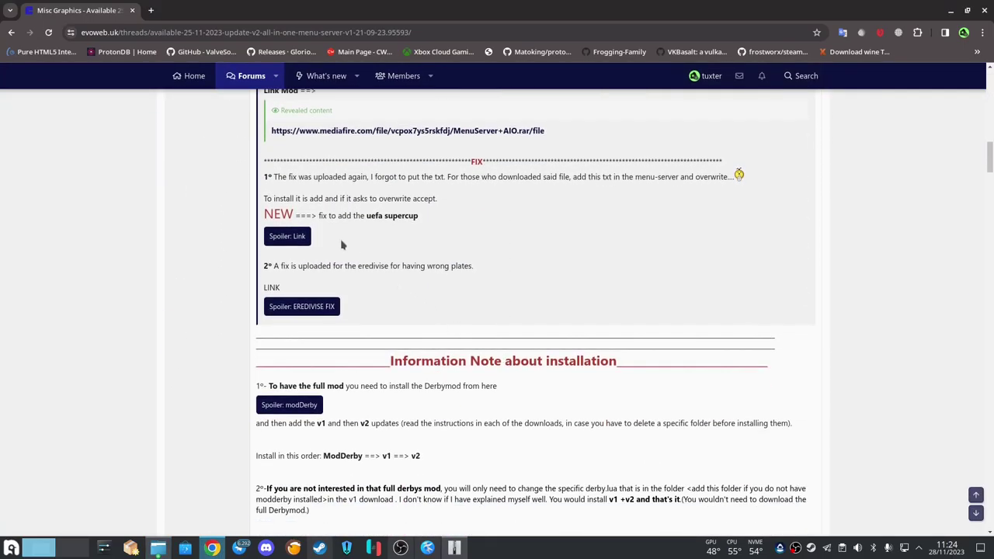
{"action": "scroll", "coordinate": [343, 210], "scroll_direction": "up", "scroll_amount": 1}
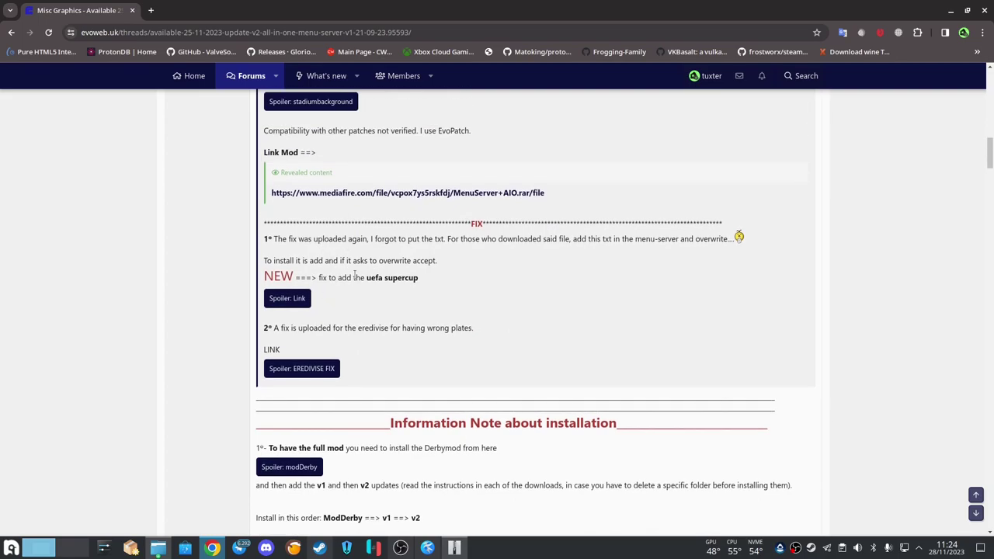
{"action": "left_click_drag", "start_coordinate": [367, 278], "coordinate": [434, 283]}
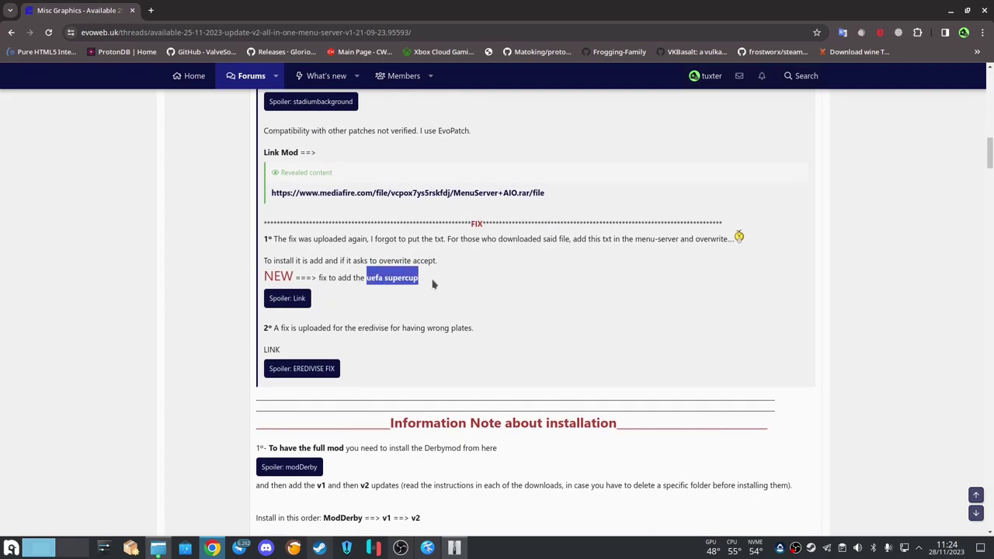
{"action": "double_click", "coordinate": [365, 329]}
{"action": "left_click_drag", "start_coordinate": [461, 328], "coordinate": [466, 327]}
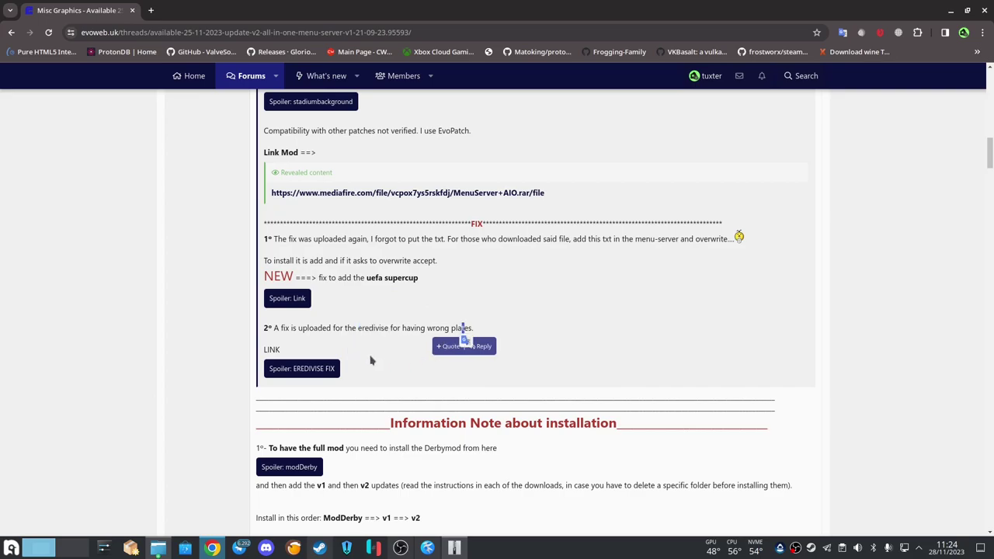
Switch to Dolphin and locate the fix Eredivisie menu-server.rar and fix usc menu-server.rar archives in the V1 folder.
{"action": "left_click", "coordinate": [157, 548]}
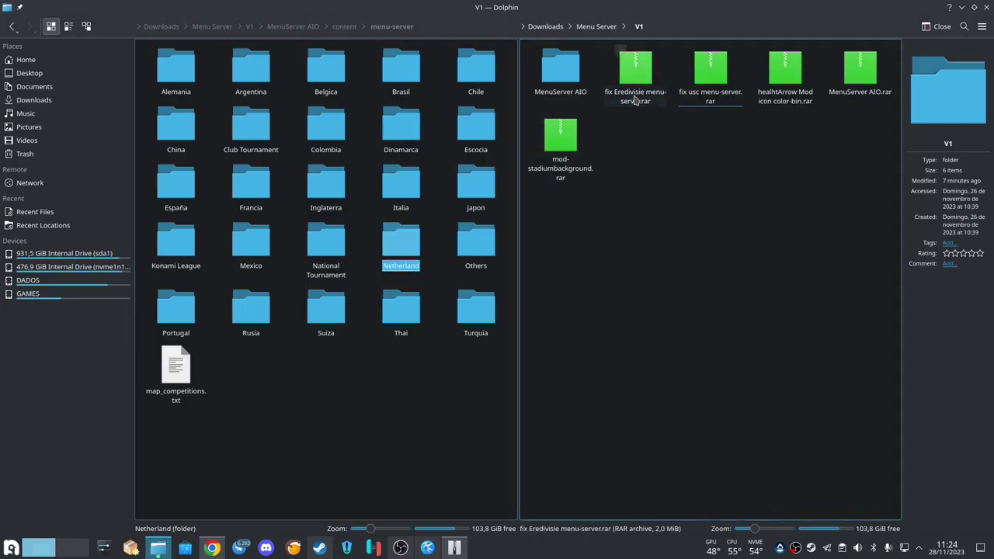
{"action": "left_click", "coordinate": [703, 91]}
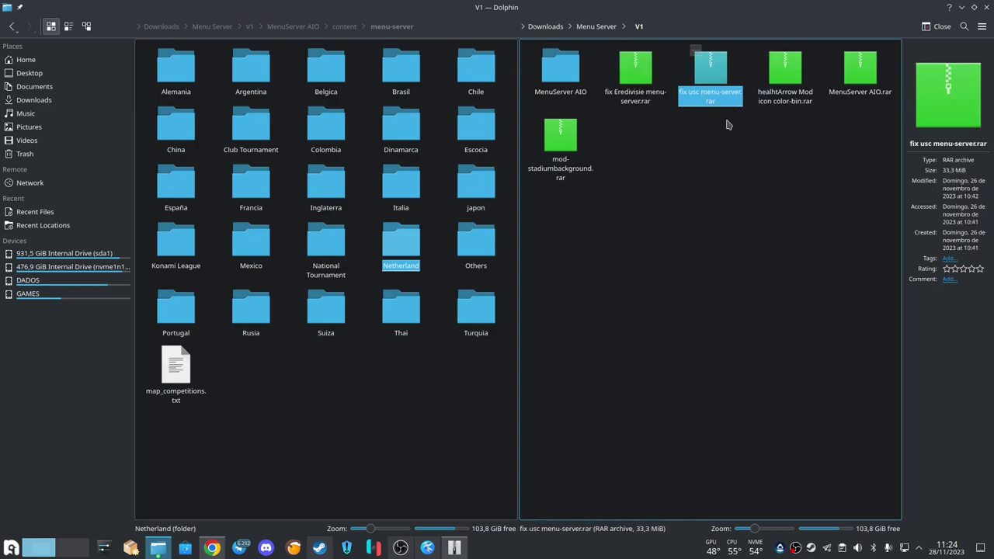
{"action": "left_click_drag", "start_coordinate": [618, 142], "coordinate": [682, 176]}
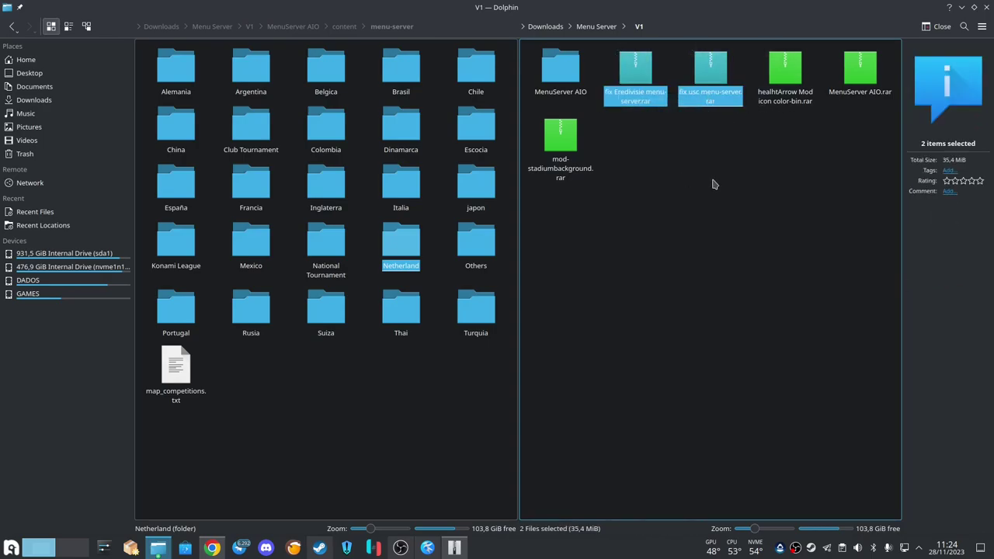
{"action": "right_click", "coordinate": [712, 182]}
{"action": "key", "text": "Escape"}
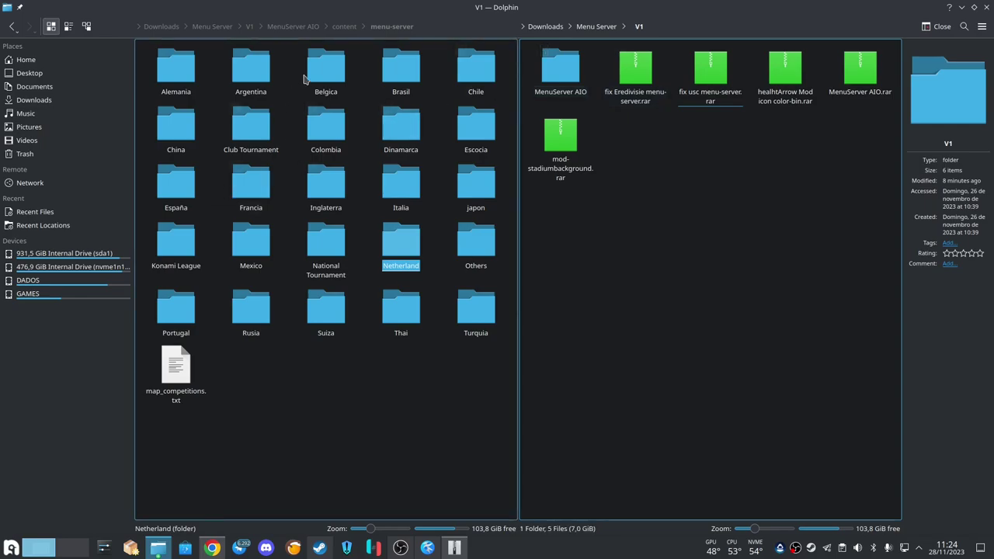
Go up from the menu-server folder to its parent MenuServer AIO folder.
{"action": "left_click", "coordinate": [342, 28]}
{"action": "left_click", "coordinate": [303, 28]}
{"action": "right_click", "coordinate": [329, 154]}
{"action": "key", "text": "Escape"}
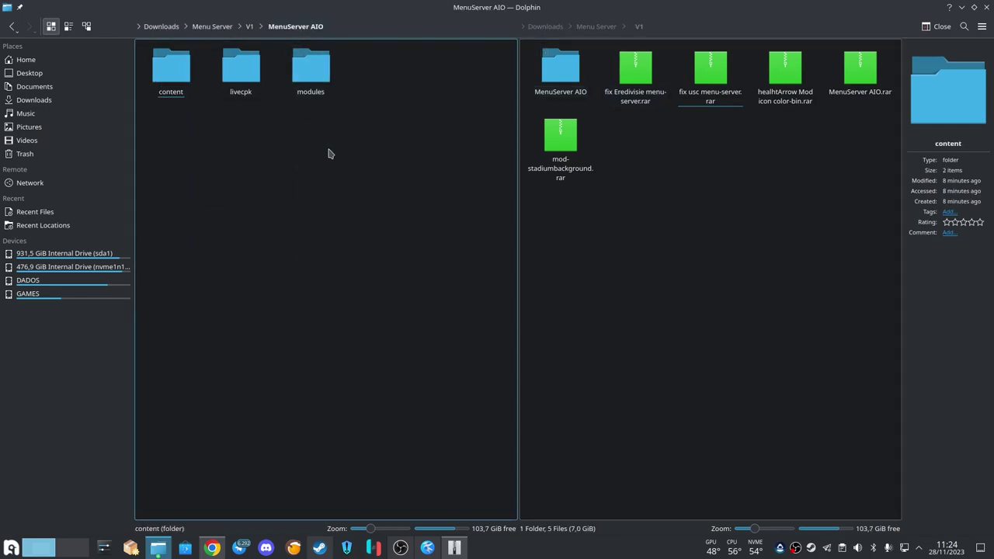
Open healhtArrow Mod icon color-bin.rar, and switch to Chrome to view the game plan screenshot in the Menu-Server forum post.
{"action": "double_click", "coordinate": [787, 102]}
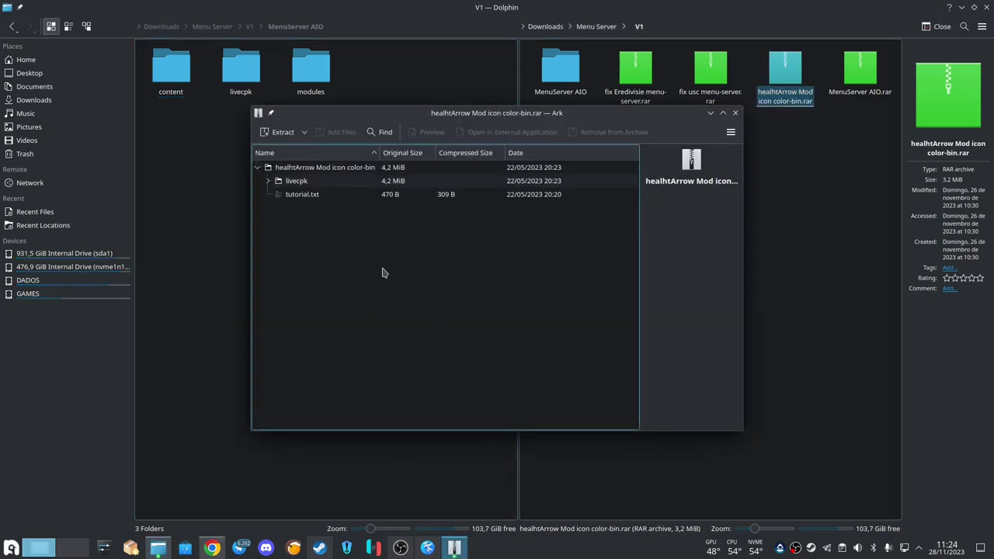
{"action": "left_click", "coordinate": [212, 549]}
{"action": "scroll", "coordinate": [371, 351], "scroll_direction": "up", "scroll_amount": 10}
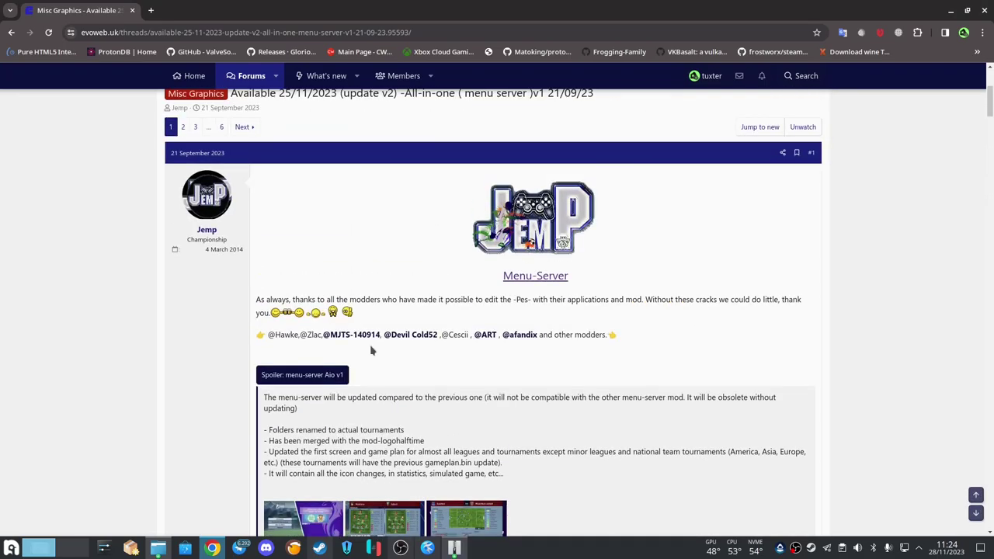
{"action": "scroll", "coordinate": [371, 351], "scroll_direction": "down", "scroll_amount": 3}
{"action": "left_click", "coordinate": [384, 279]}
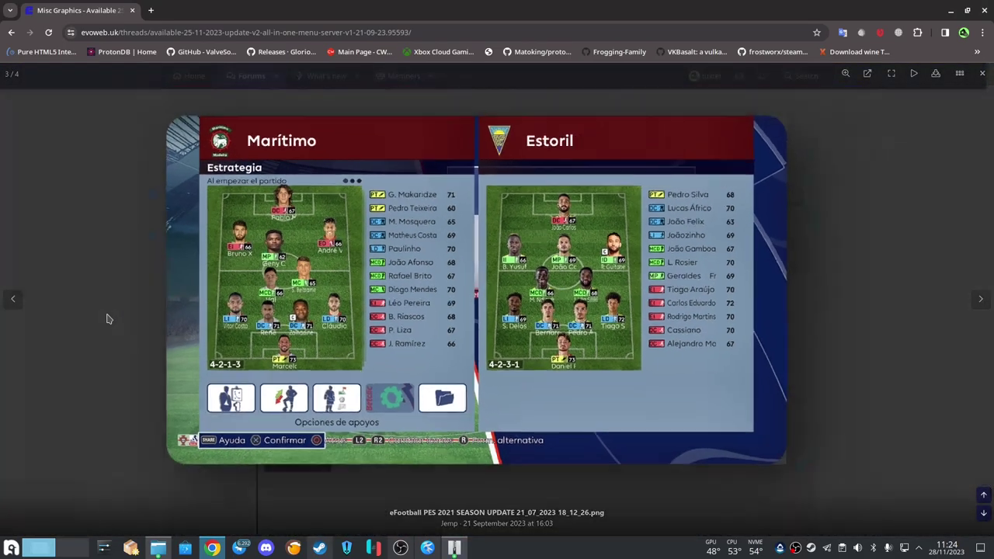
{"action": "left_click", "coordinate": [108, 318]}
Switch to Dolphin and read tutorial.txt inside the healhtArrow Mod icon color-bin.rar archive.
{"action": "left_click", "coordinate": [157, 548]}
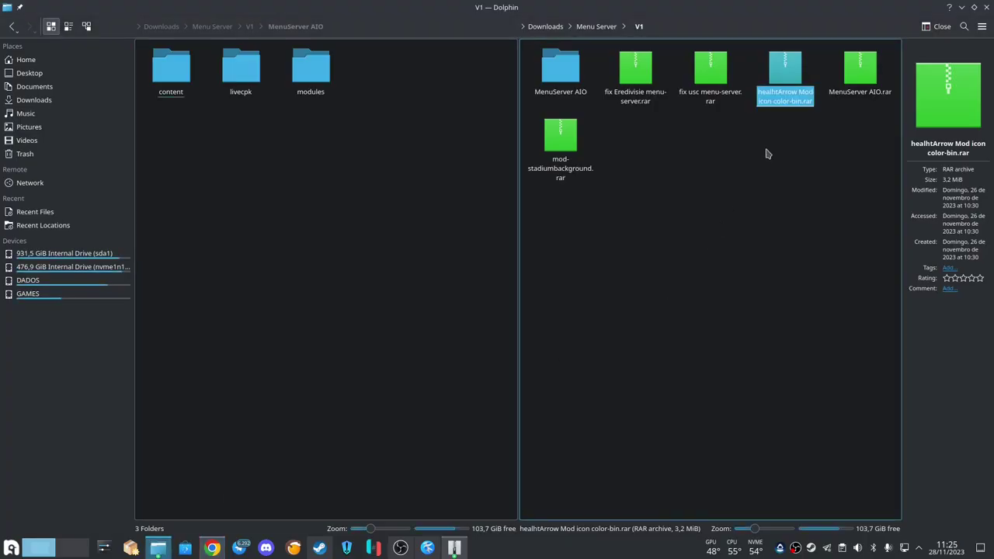
{"action": "double_click", "coordinate": [784, 69]}
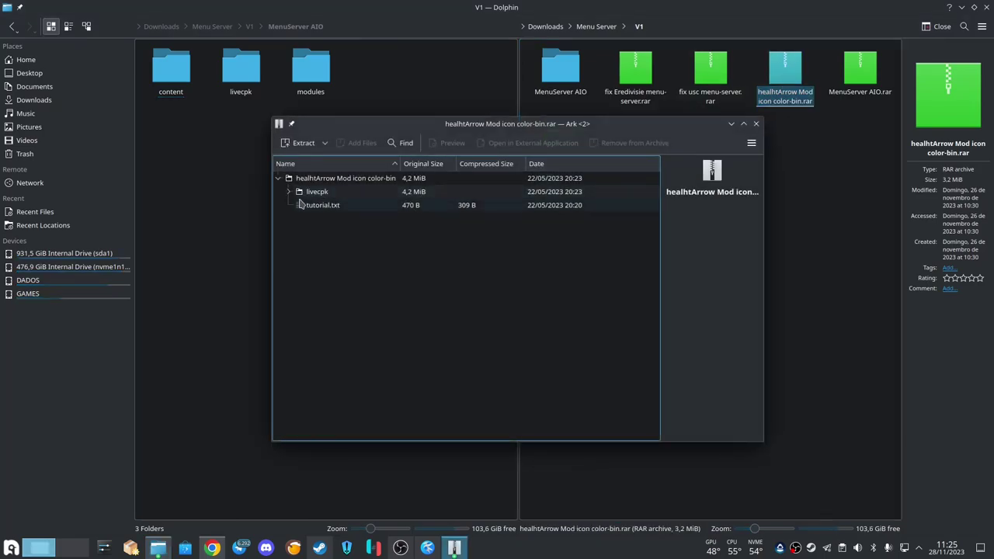
{"action": "double_click", "coordinate": [325, 206]}
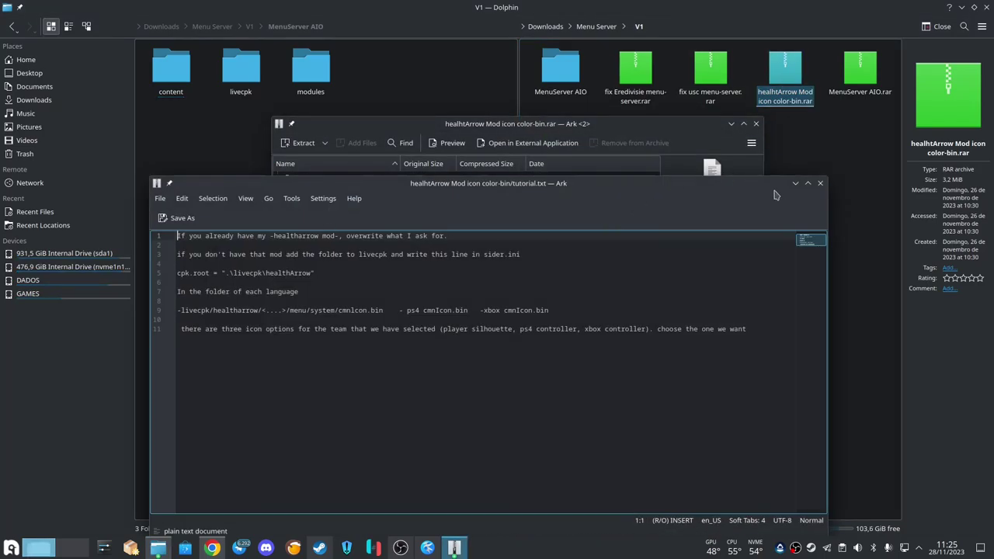
{"action": "left_click", "coordinate": [820, 183]}
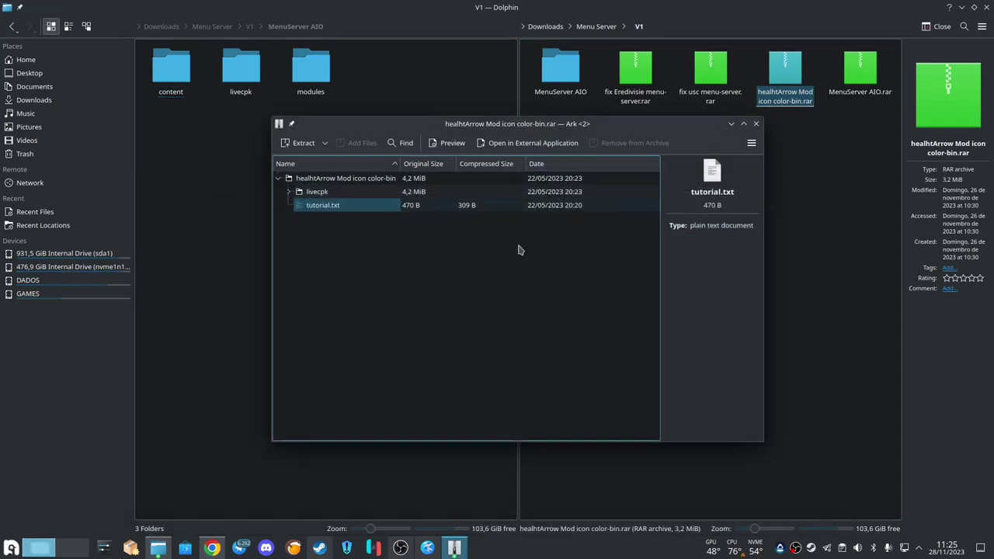
Compare the livecpk folder inside the healhtArrow archive with MenuServer AIO's livecpk folder.
{"action": "left_click", "coordinate": [289, 192]}
{"action": "mouse_move", "coordinate": [325, 208]}
{"action": "left_mouse_down"}
{"action": "mouse_move", "coordinate": [351, 211]}
{"action": "mouse_move", "coordinate": [240, 72]}
{"action": "mouse_move", "coordinate": [330, 185]}
{"action": "left_mouse_up"}
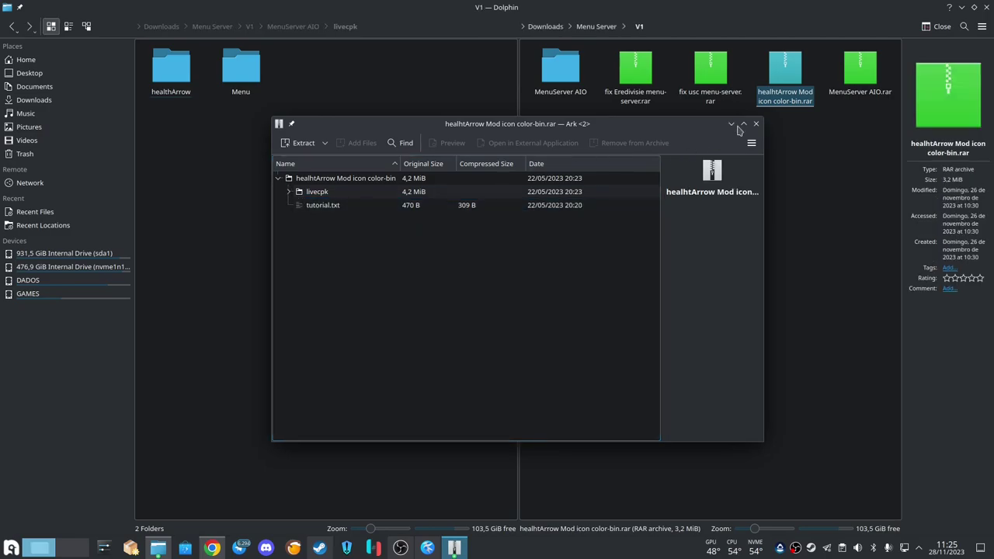
{"action": "double_click", "coordinate": [561, 90]}
{"action": "mouse_move", "coordinate": [561, 91]}
{"action": "left_mouse_down"}
{"action": "mouse_move", "coordinate": [621, 82]}
{"action": "mouse_move", "coordinate": [595, 104]}
{"action": "mouse_move", "coordinate": [552, 111]}
{"action": "mouse_move", "coordinate": [587, 96]}
{"action": "left_mouse_up"}
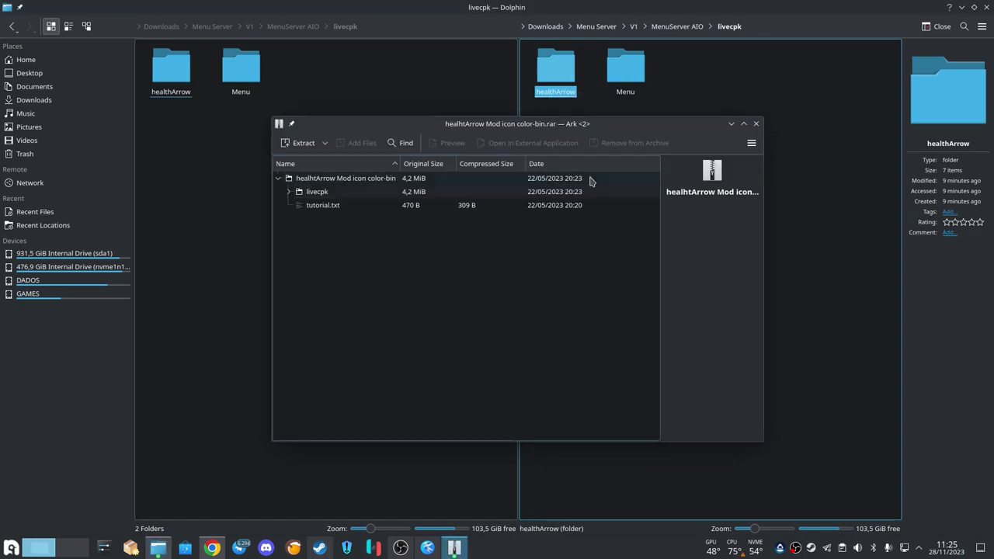
{"action": "left_click", "coordinate": [291, 192]}
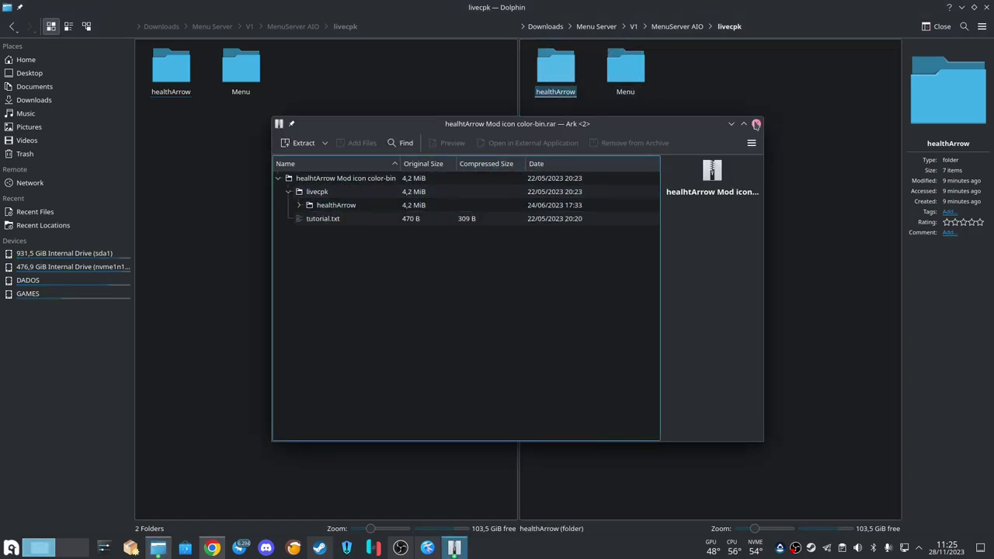
{"action": "left_click", "coordinate": [660, 89]}
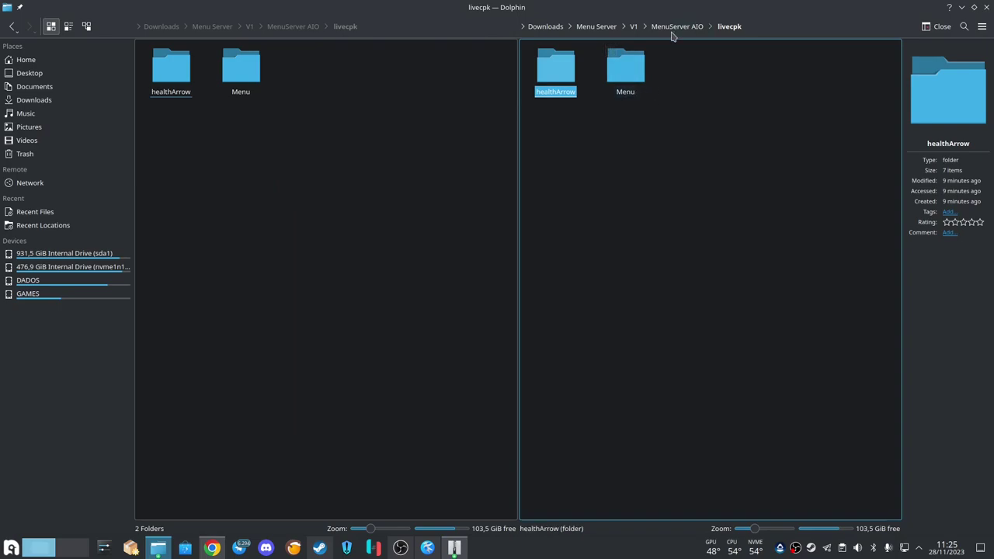
Return to the V1 folder and inspect the content folder inside mod-stadiumbackground.rar.
{"action": "left_click", "coordinate": [672, 31]}
{"action": "left_click", "coordinate": [631, 30]}
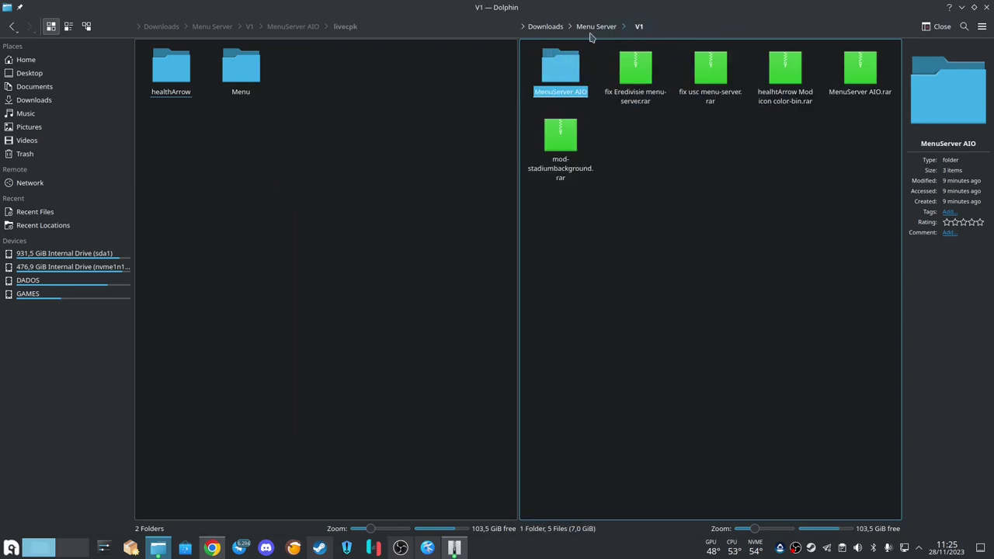
{"action": "mouse_move", "coordinate": [635, 151]}
{"action": "left_mouse_down"}
{"action": "mouse_move", "coordinate": [708, 144]}
{"action": "mouse_move", "coordinate": [808, 54]}
{"action": "left_mouse_up"}
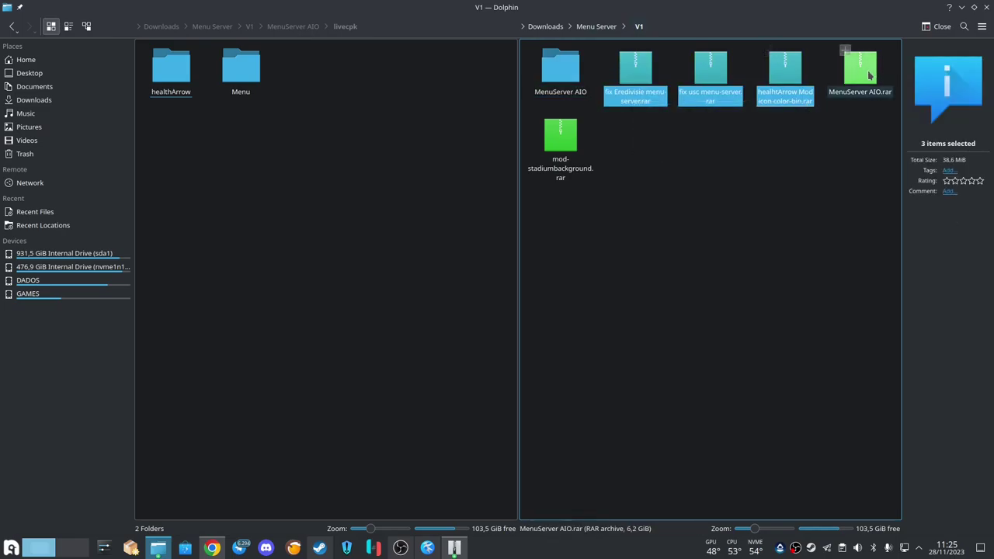
{"action": "double_click", "coordinate": [565, 171]}
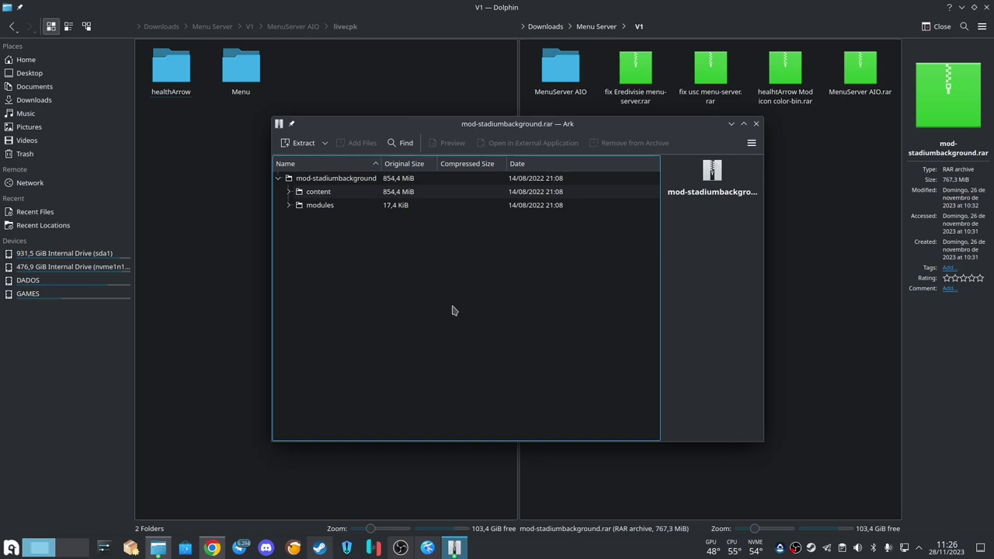
{"action": "left_click", "coordinate": [290, 191]}
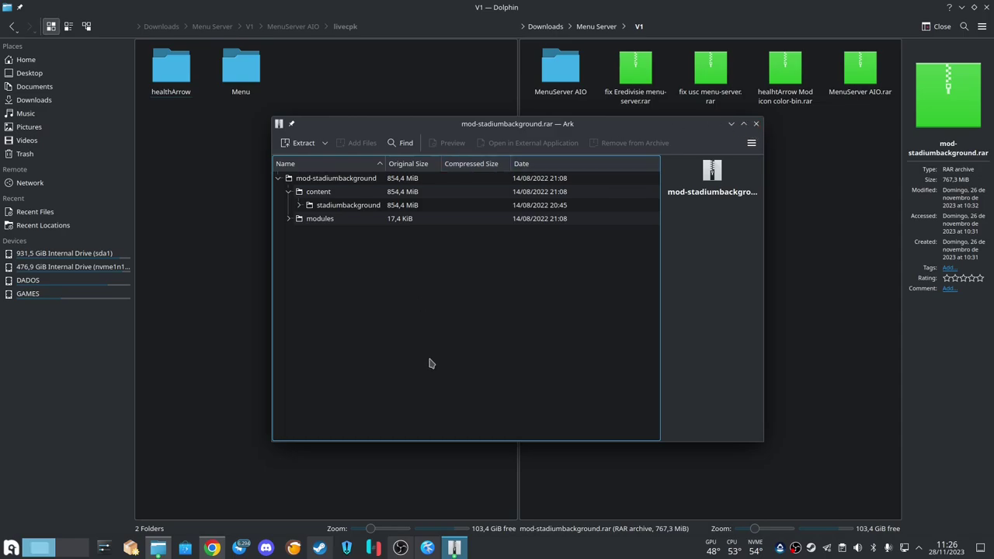
{"action": "left_click", "coordinate": [756, 126]}
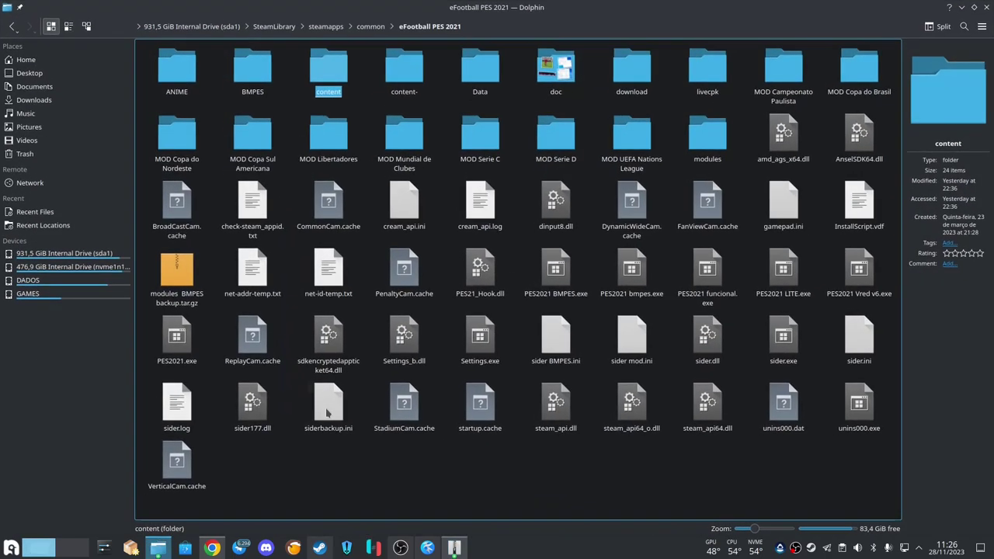
Locate and select the menu-server, stadiumbackground, Derbys and SeasonBackground folders in eFootball PES 2021's content folder.
{"action": "left_click", "coordinate": [328, 69]}
{"action": "left_click", "coordinate": [402, 126]}
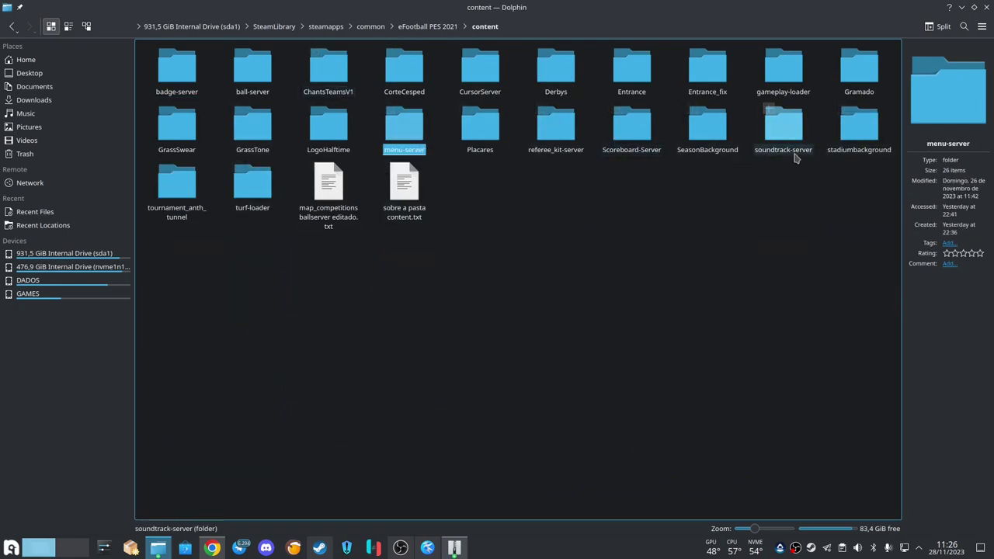
{"action": "left_click", "coordinate": [858, 129], "text": "ctrl"}
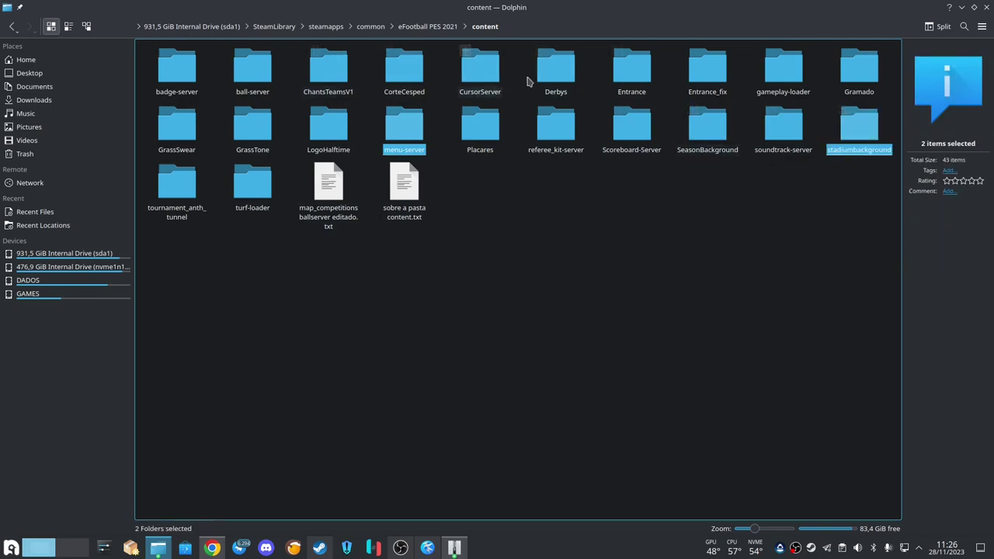
{"action": "left_click", "coordinate": [555, 74], "text": "ctrl"}
{"action": "left_click", "coordinate": [706, 152], "text": "ctrl"}
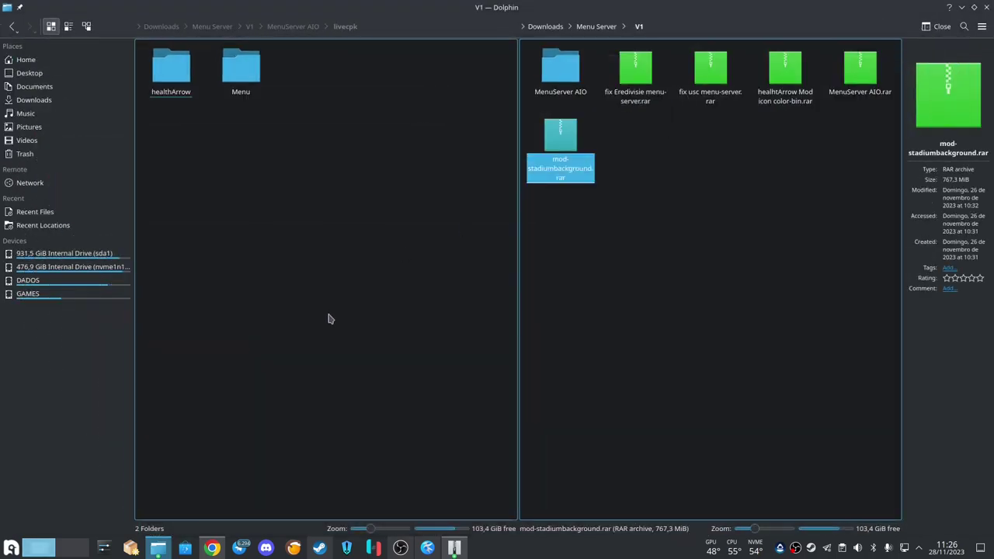
Return to the downloaded V1 files and examine the menu-server folder within MenuServer AIO's content folder.
{"action": "left_click", "coordinate": [315, 114]}
{"action": "left_click", "coordinate": [643, 137]}
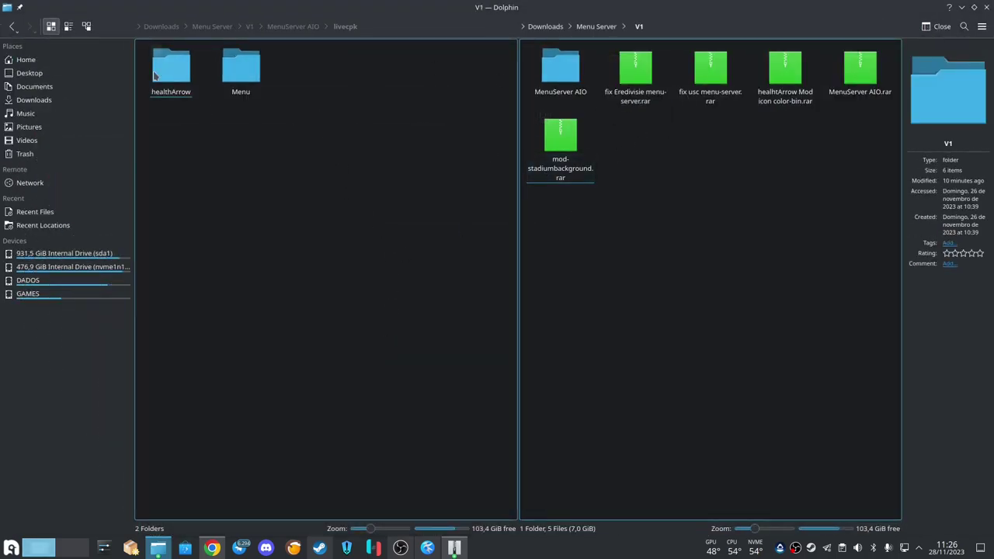
{"action": "left_click", "coordinate": [303, 30]}
{"action": "left_click", "coordinate": [185, 88]}
{"action": "double_click", "coordinate": [185, 87]}
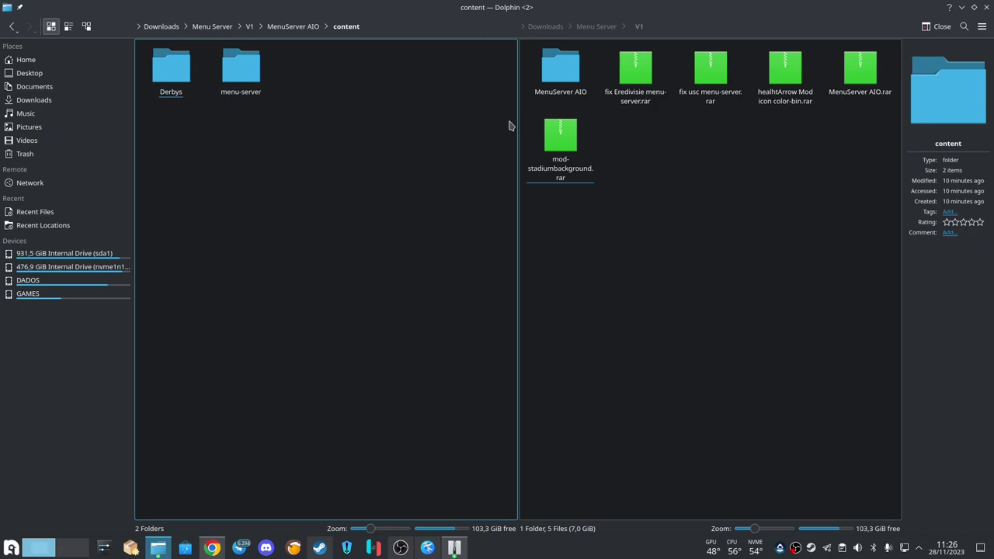
{"action": "double_click", "coordinate": [261, 93]}
{"action": "key", "text": "alt+Left"}
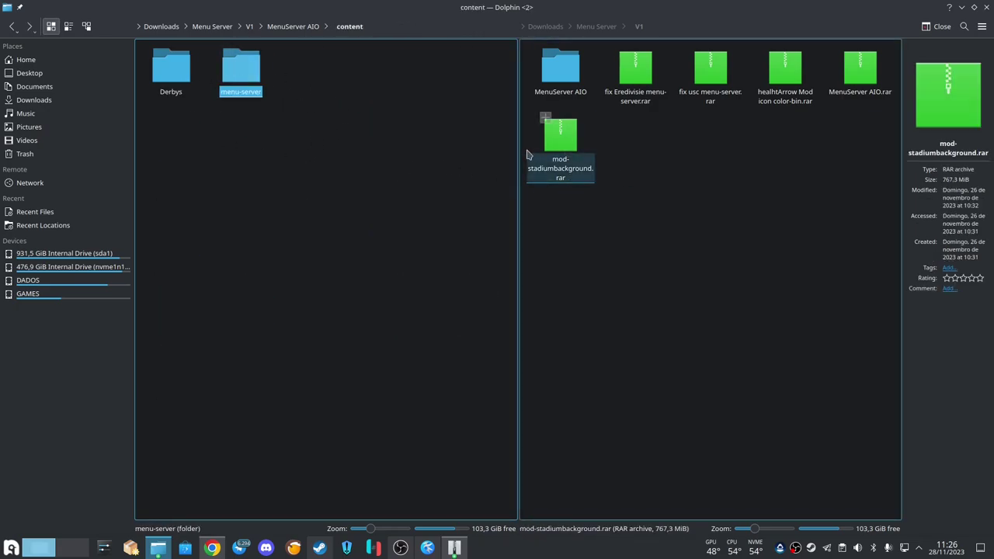
Open the content folder of v2 beside the V1 files and select its menu-server and SeasonBackground folders.
{"action": "left_click", "coordinate": [686, 169]}
{"action": "key", "text": "alt+Left"}
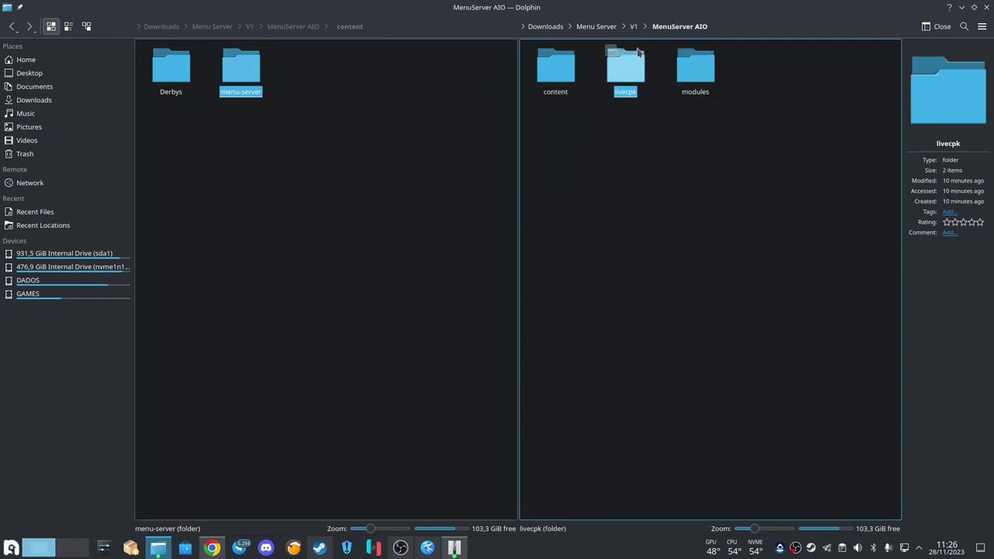
{"action": "left_click", "coordinate": [614, 28]}
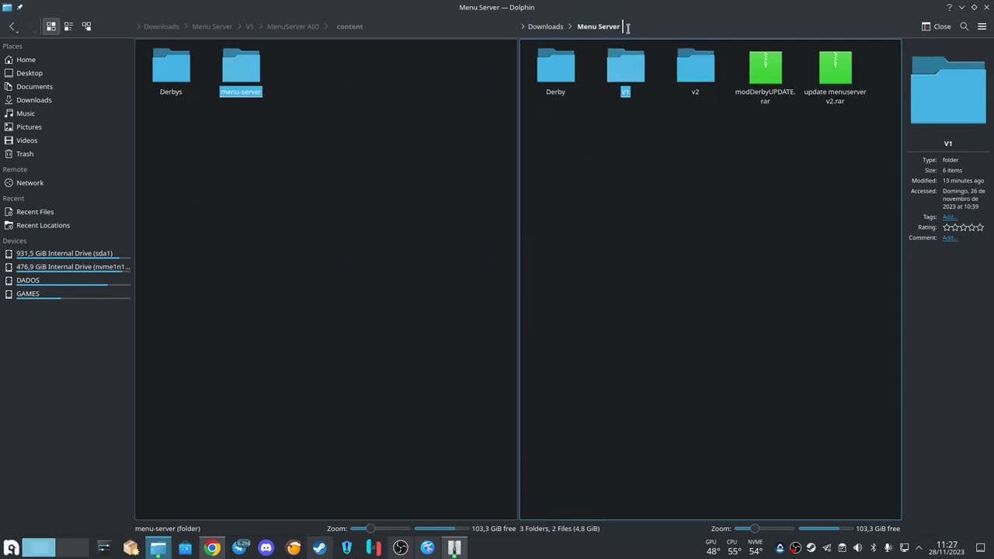
{"action": "double_click", "coordinate": [699, 77]}
{"action": "left_click", "coordinate": [564, 81]}
{"action": "double_click", "coordinate": [564, 82]}
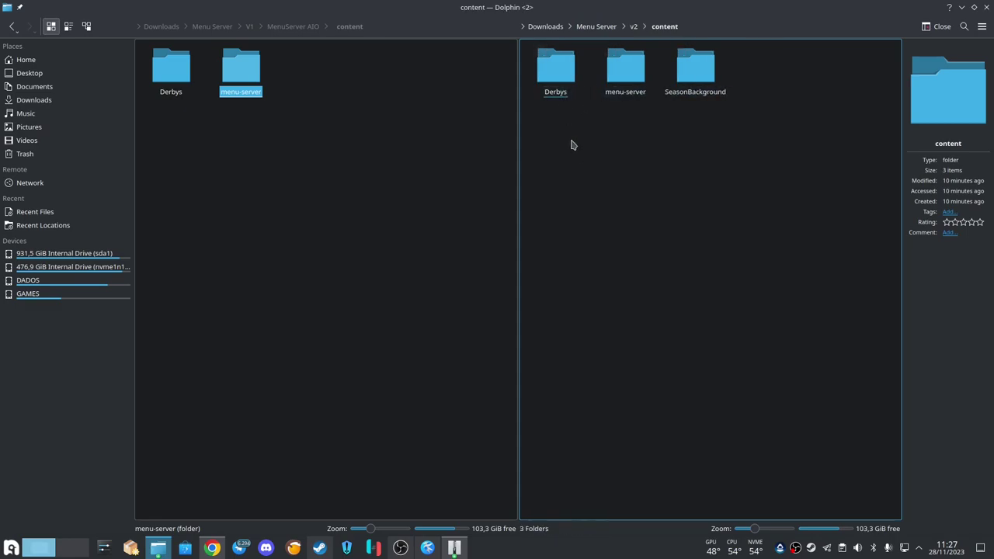
{"action": "left_click_drag", "start_coordinate": [628, 112], "coordinate": [733, 81]}
{"action": "left_click_drag", "start_coordinate": [610, 89], "coordinate": [624, 159]}
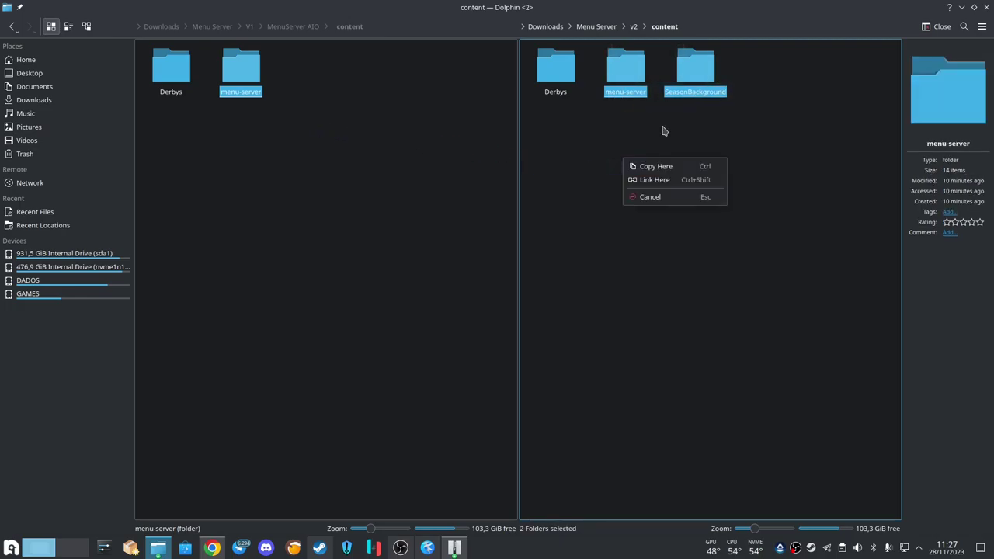
{"action": "key", "text": "Escape"}
Switch to Kate and read the instruction in how to install update.txt about deleting the konami cup folder.
{"action": "left_click", "coordinate": [454, 549]}
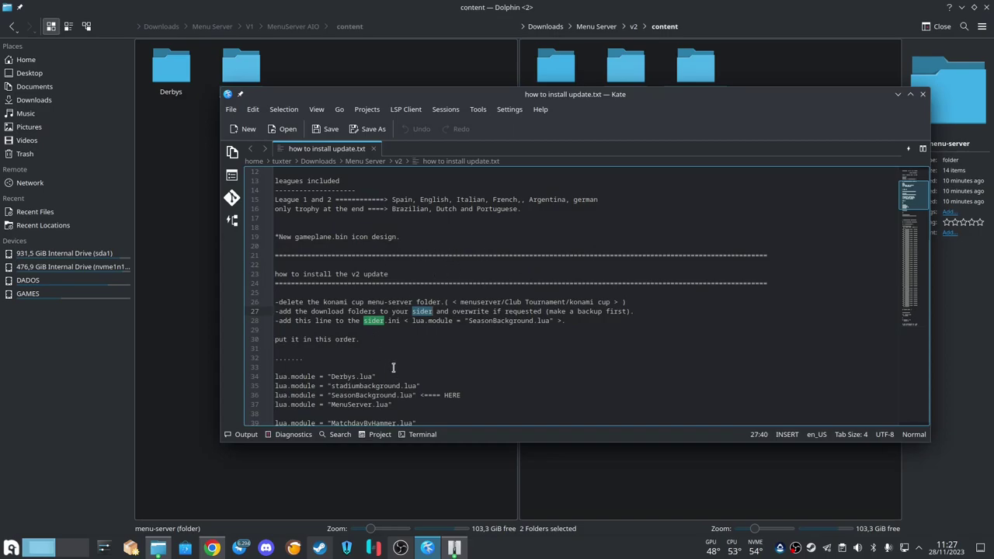
{"action": "left_click", "coordinate": [387, 303]}
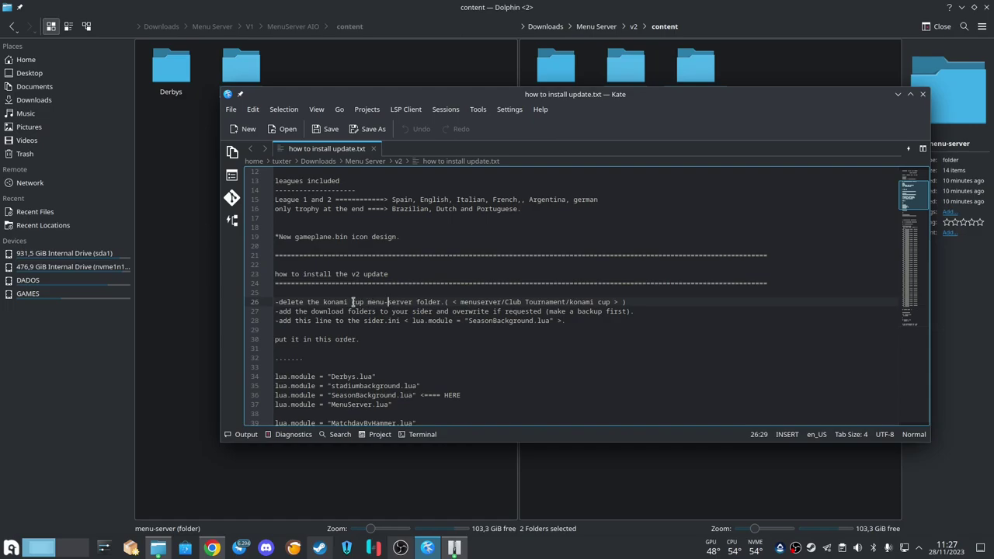
{"action": "left_click_drag", "start_coordinate": [327, 302], "coordinate": [370, 302]}
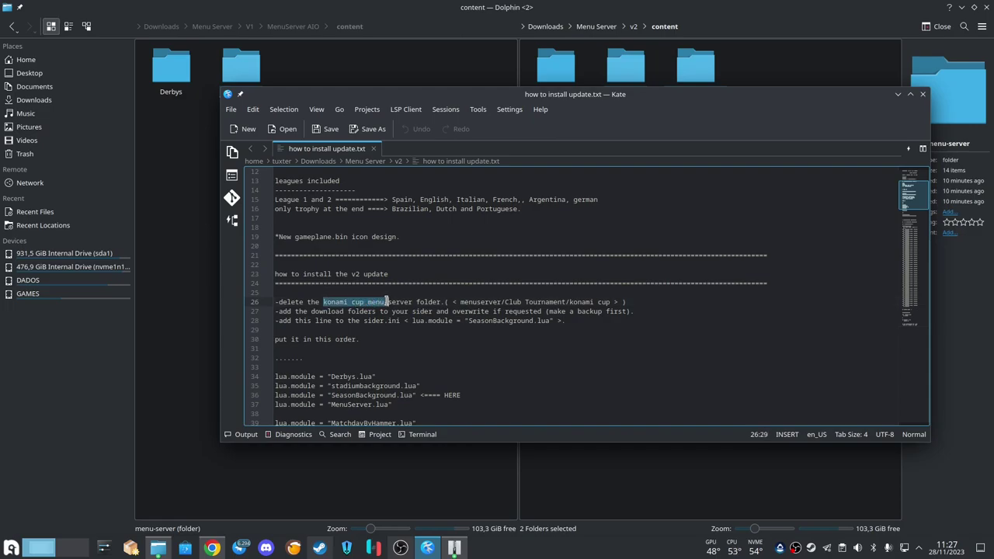
Delete the Konami Cup folder from Club Tournament in MenuServer AIO's menu-server folder, following the path in the install notes.
{"action": "left_click", "coordinate": [431, 76]}
{"action": "double_click", "coordinate": [240, 68]}
{"action": "key", "text": "alt+Tab"}
{"action": "left_click", "coordinate": [391, 302], "text": "shift"}
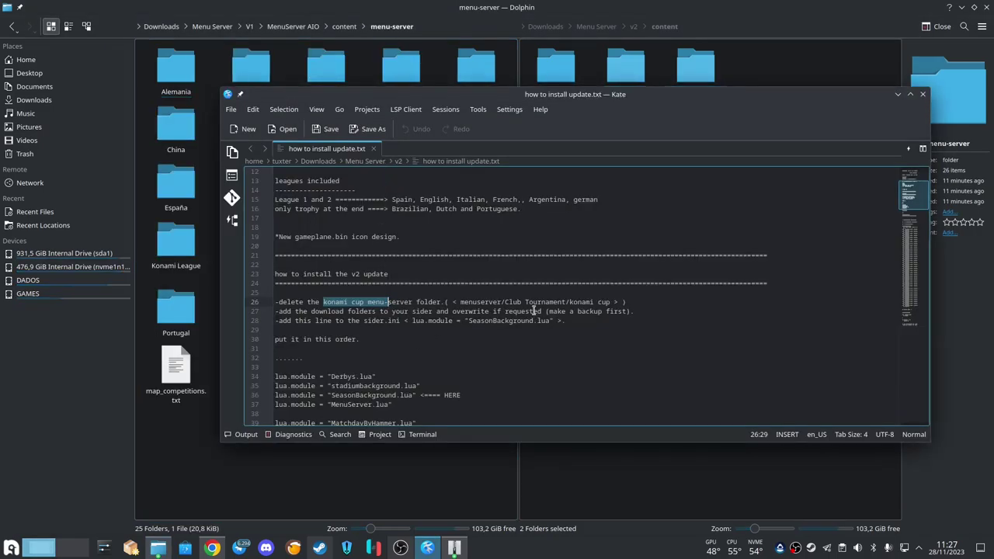
{"action": "left_click", "coordinate": [401, 66]}
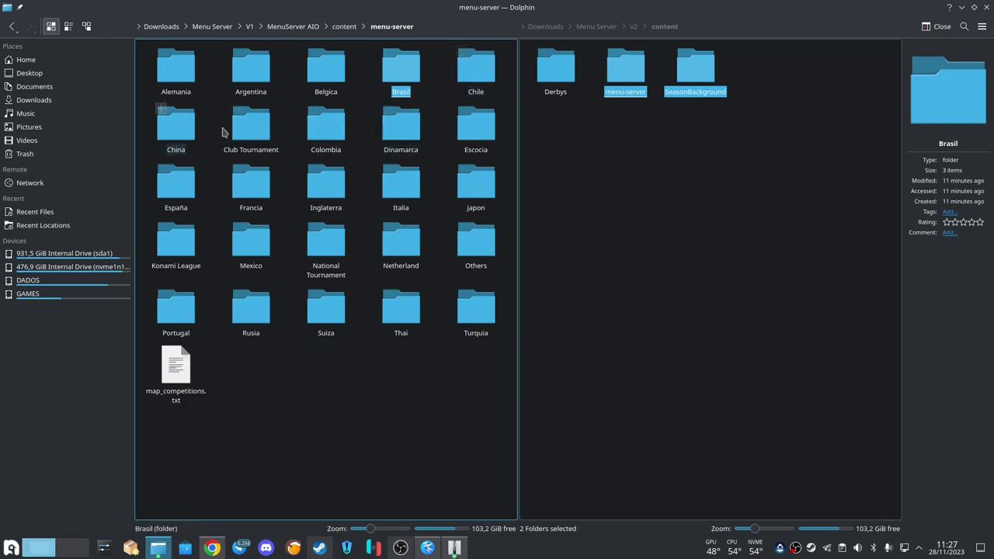
{"action": "double_click", "coordinate": [248, 124]}
{"action": "key", "text": "alt+Tab"}
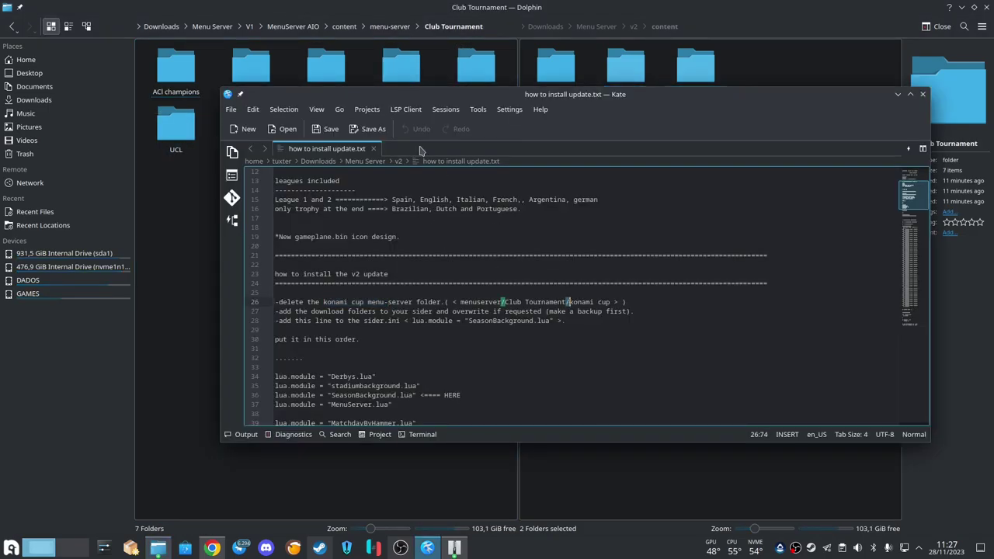
{"action": "key", "text": "alt+Tab"}
{"action": "left_click", "coordinate": [476, 78]}
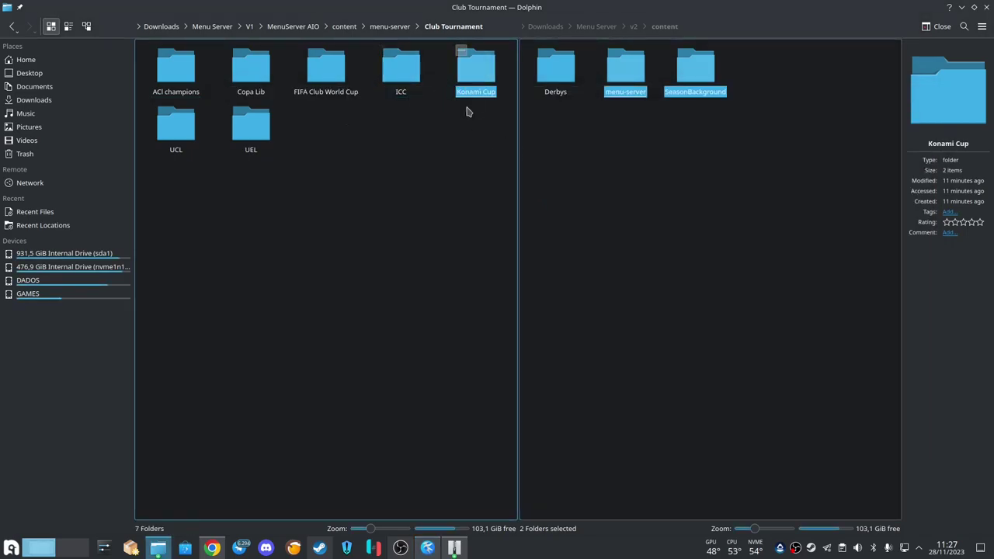
{"action": "key", "text": "Delete"}
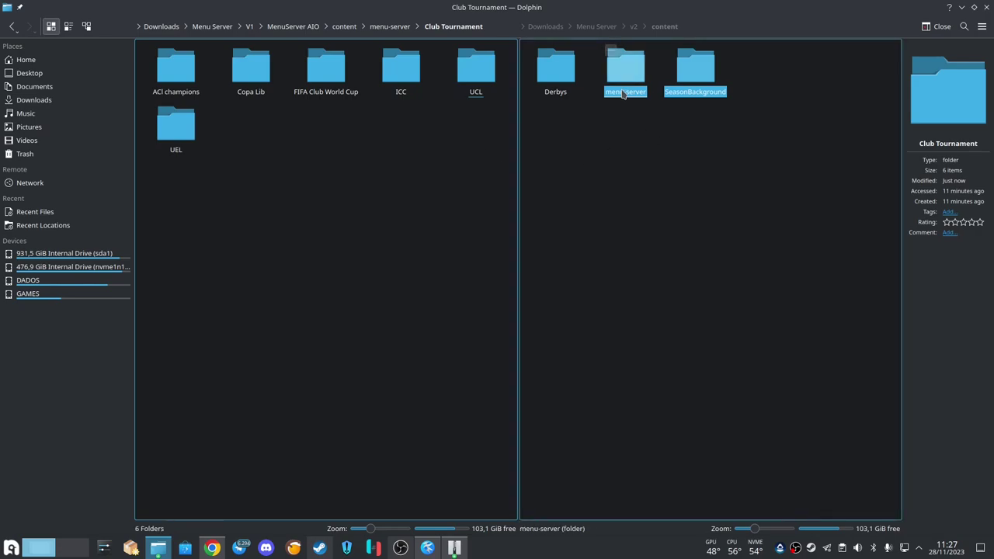
Move the menu-server and SeasonBackground folders from v2's content folder into the content folder of V1's MenuServer AIO.
{"action": "left_click", "coordinate": [619, 146]}
{"action": "left_click_drag", "start_coordinate": [610, 117], "coordinate": [683, 81]}
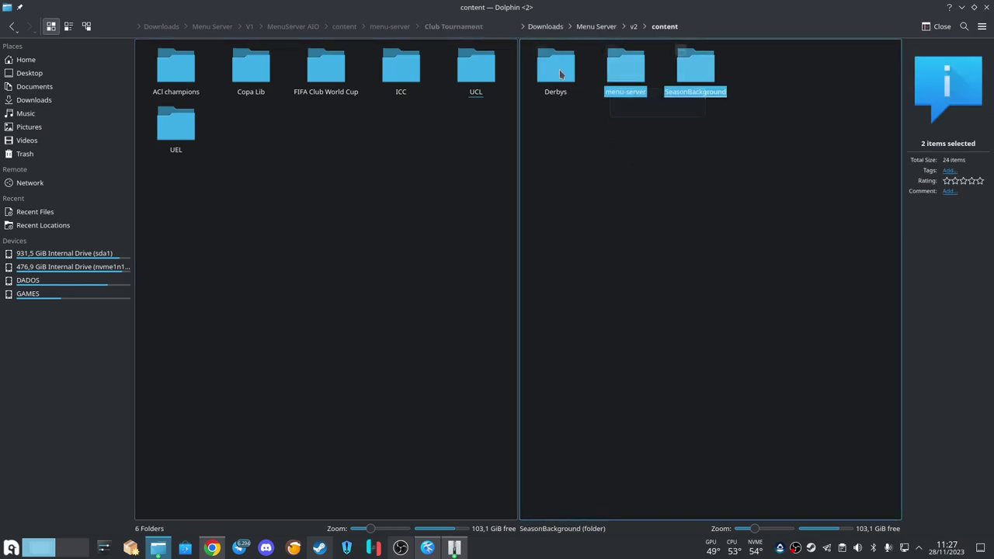
{"action": "left_click", "coordinate": [293, 26]}
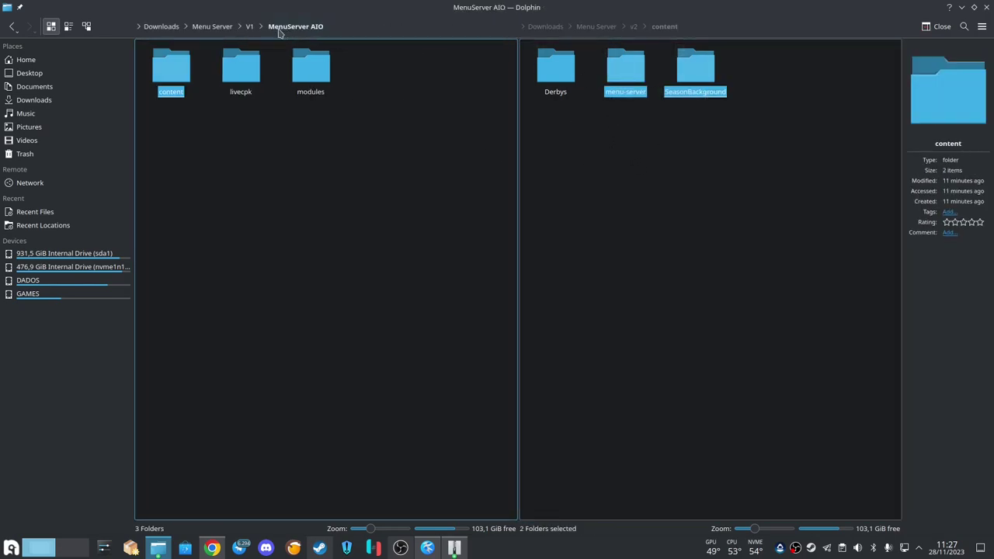
{"action": "double_click", "coordinate": [181, 69]}
{"action": "left_click_drag", "start_coordinate": [629, 82], "coordinate": [371, 162]}
{"action": "left_click", "coordinate": [388, 167]}
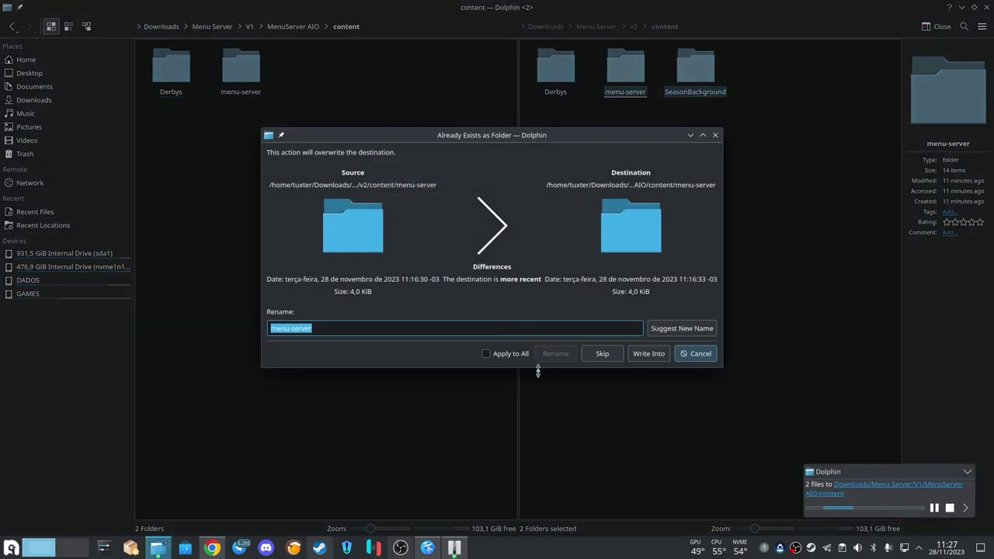
Merge the moved folders into the existing ones and overwrite existing files, applying both choices to all conflicts.
{"action": "left_click", "coordinate": [486, 354]}
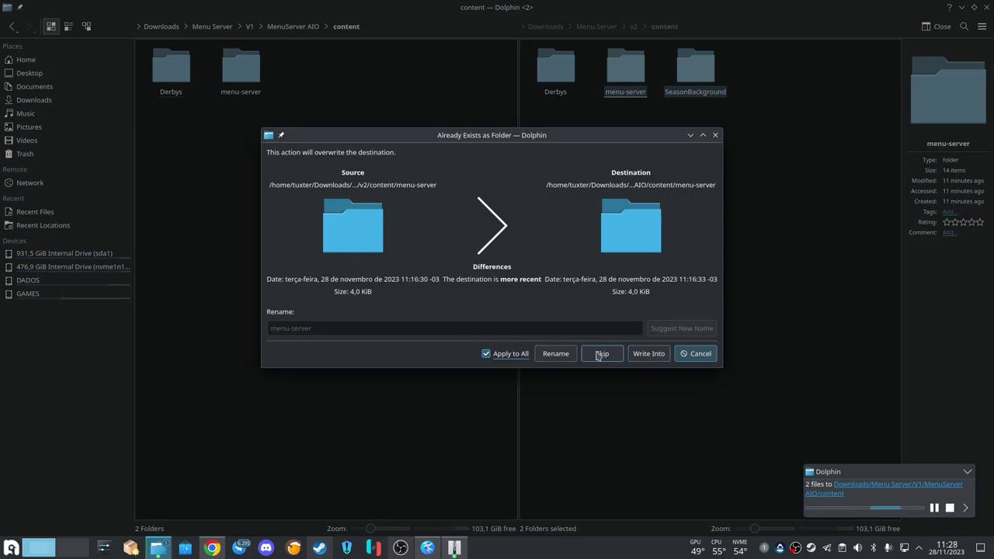
{"action": "left_click", "coordinate": [629, 356]}
{"action": "left_click", "coordinate": [512, 358]}
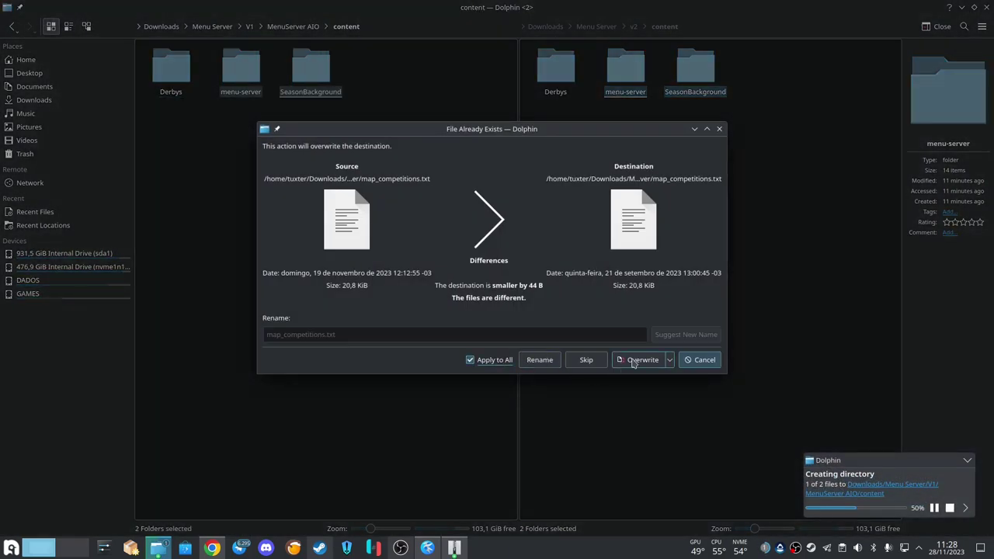
{"action": "left_click", "coordinate": [644, 357]}
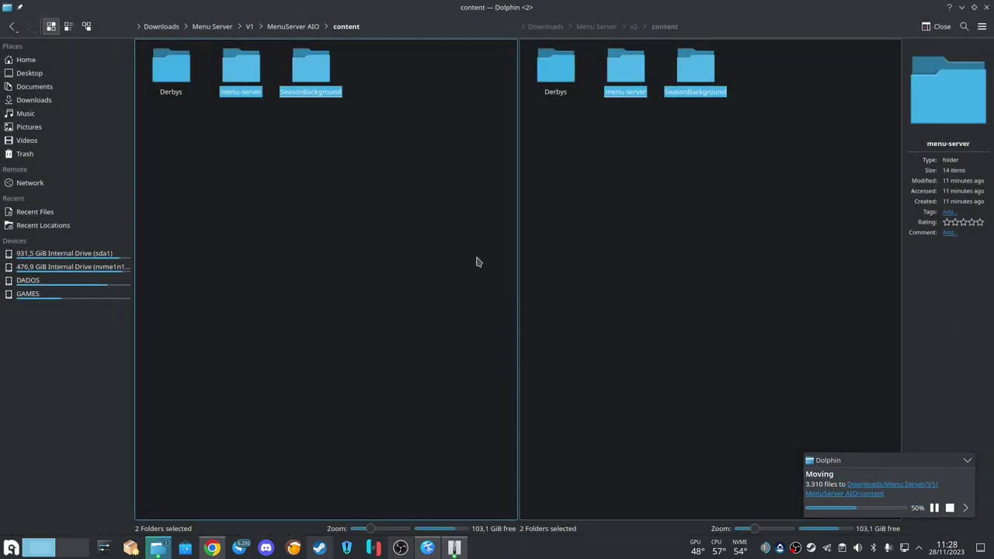
{"action": "left_click", "coordinate": [240, 162]}
{"action": "left_click_drag", "start_coordinate": [248, 154], "coordinate": [389, 82]}
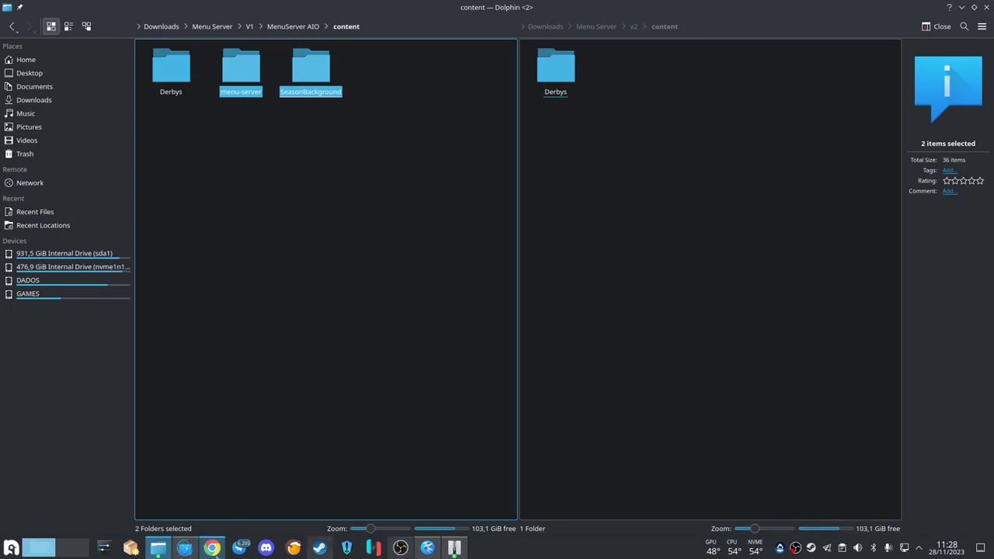
Switch to Chrome and find the ModDerby, v1, v2 installation order in the forum thread's information note about installation.
{"action": "left_click", "coordinate": [212, 549]}
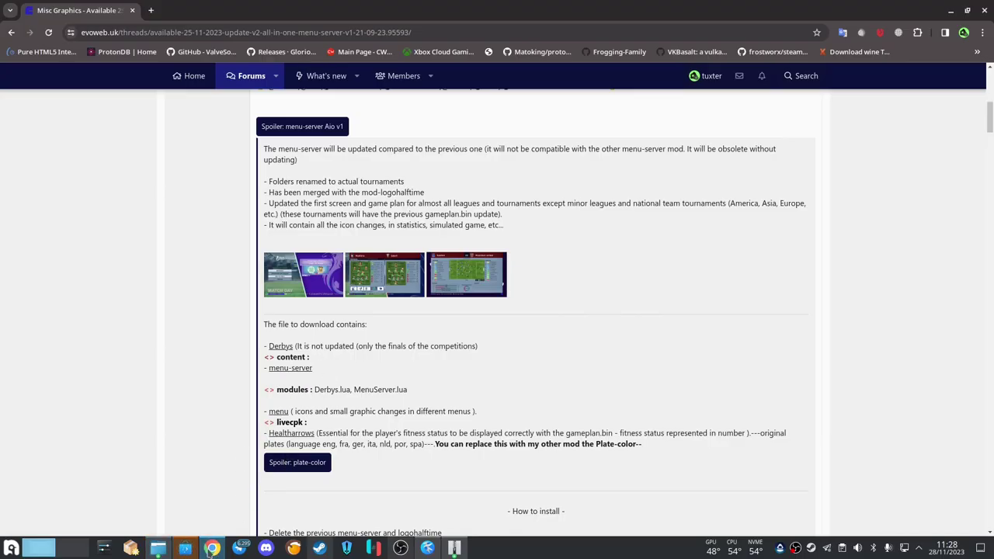
{"action": "scroll", "coordinate": [420, 407], "scroll_direction": "down", "scroll_amount": 1}
{"action": "scroll", "coordinate": [420, 410], "scroll_direction": "up", "scroll_amount": 4}
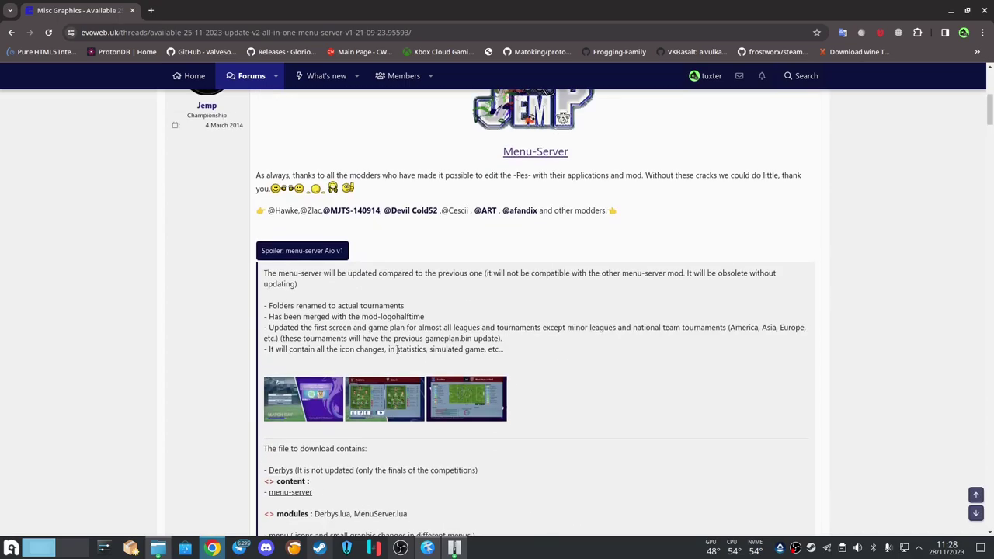
{"action": "left_click", "coordinate": [316, 375]}
{"action": "scroll", "coordinate": [366, 352], "scroll_direction": "down", "scroll_amount": 3}
{"action": "scroll", "coordinate": [366, 352], "scroll_direction": "down", "scroll_amount": 2}
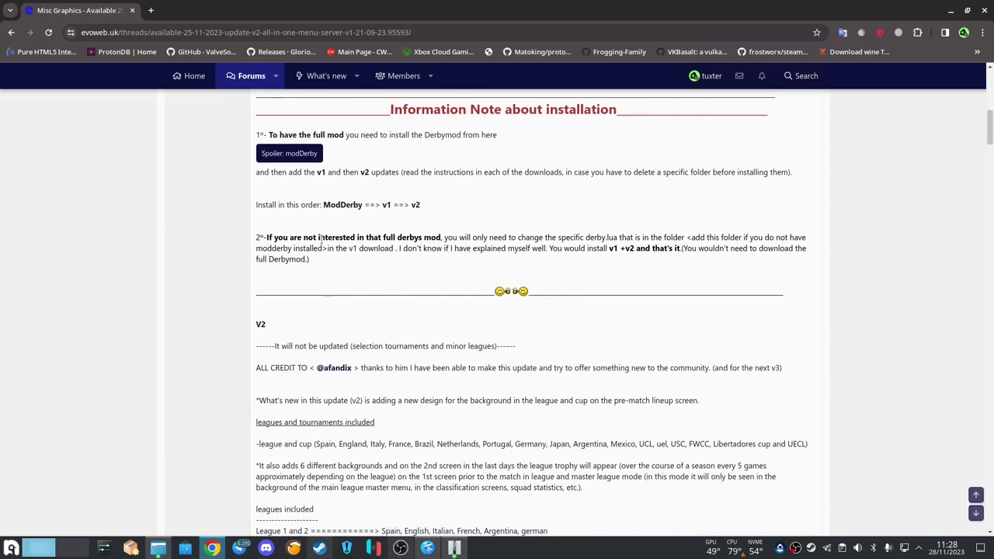
{"action": "left_click_drag", "start_coordinate": [257, 205], "coordinate": [371, 217]}
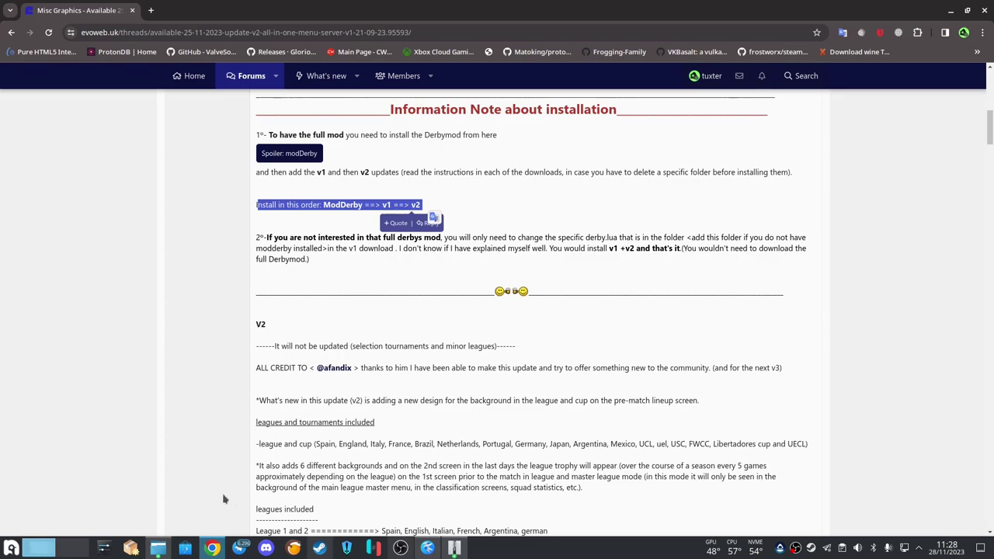
Switch back to Dolphin and show V1's MenuServer AIO folder beside the Menu Server download folder.
{"action": "left_click", "coordinate": [158, 548]}
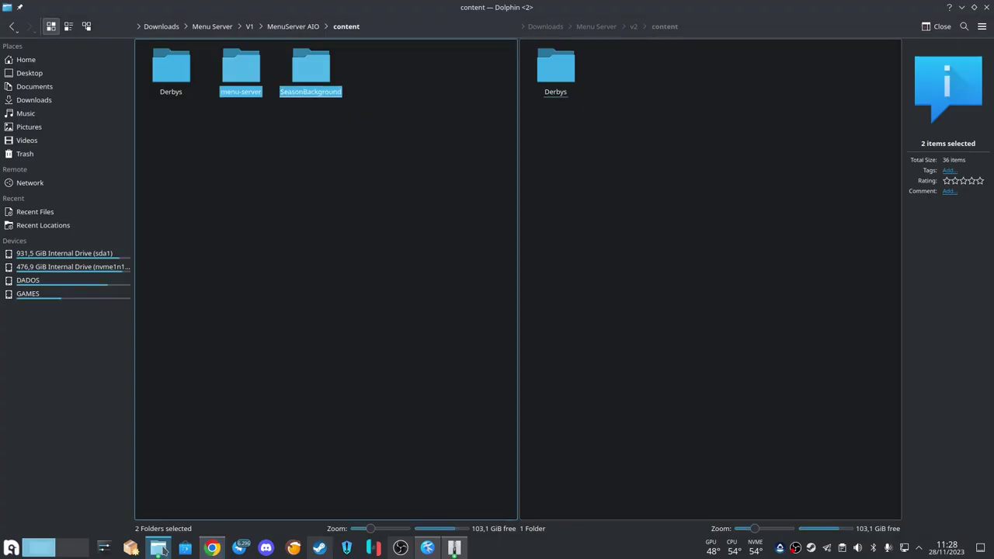
{"action": "left_click", "coordinate": [597, 27]}
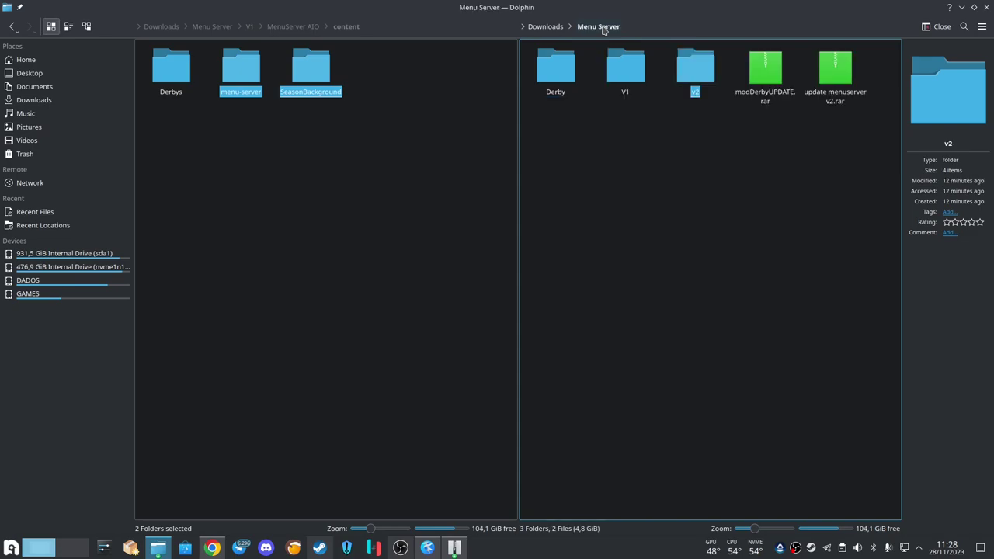
{"action": "left_click", "coordinate": [287, 26]}
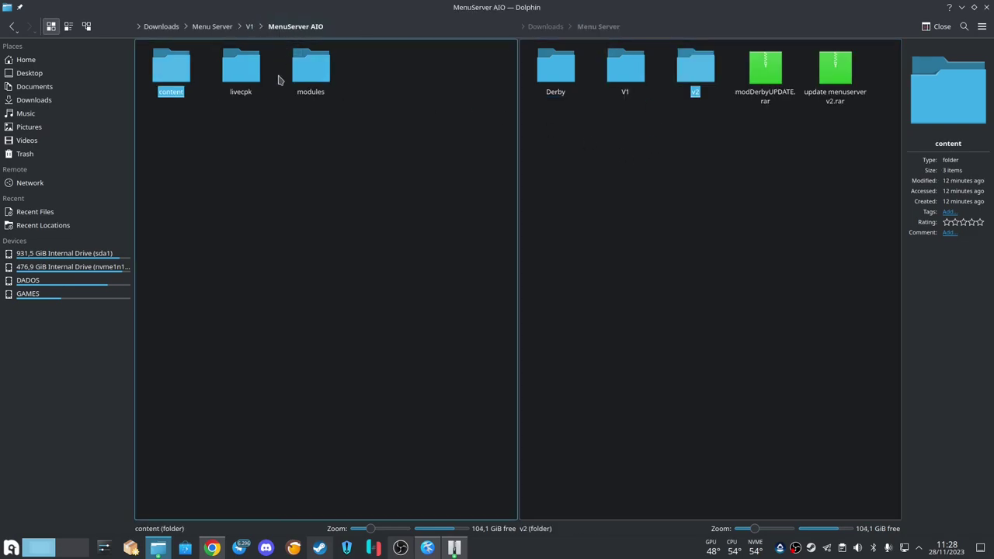
{"action": "left_click", "coordinate": [695, 142]}
{"action": "left_click", "coordinate": [765, 74]}
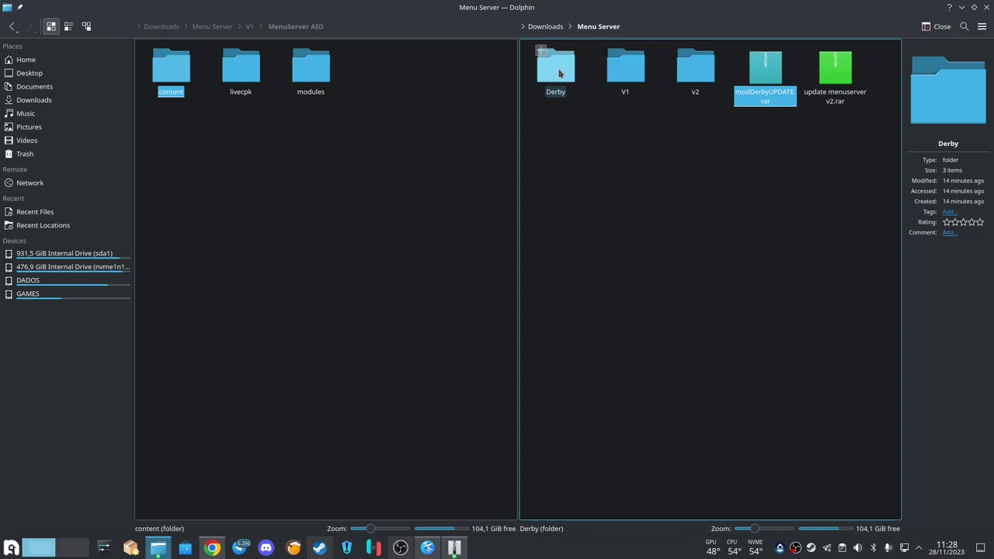
{"action": "left_click", "coordinate": [399, 104]}
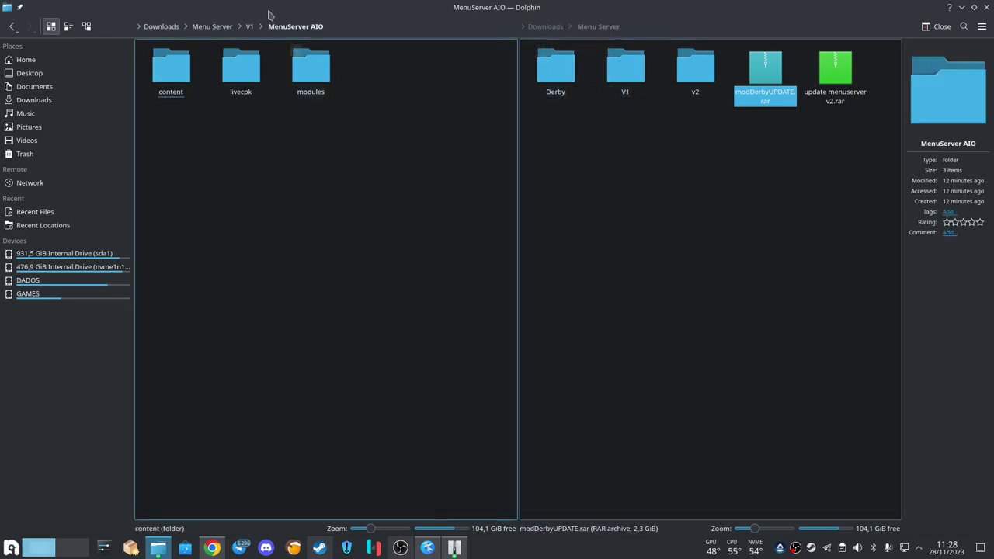
Move all the folders inside V1's MenuServer AIO/content/Derbys into the Derby folder of Menu Server.
{"action": "left_click", "coordinate": [250, 31]}
{"action": "left_click", "coordinate": [171, 73]}
{"action": "left_click", "coordinate": [167, 79]}
{"action": "left_click", "coordinate": [166, 74]}
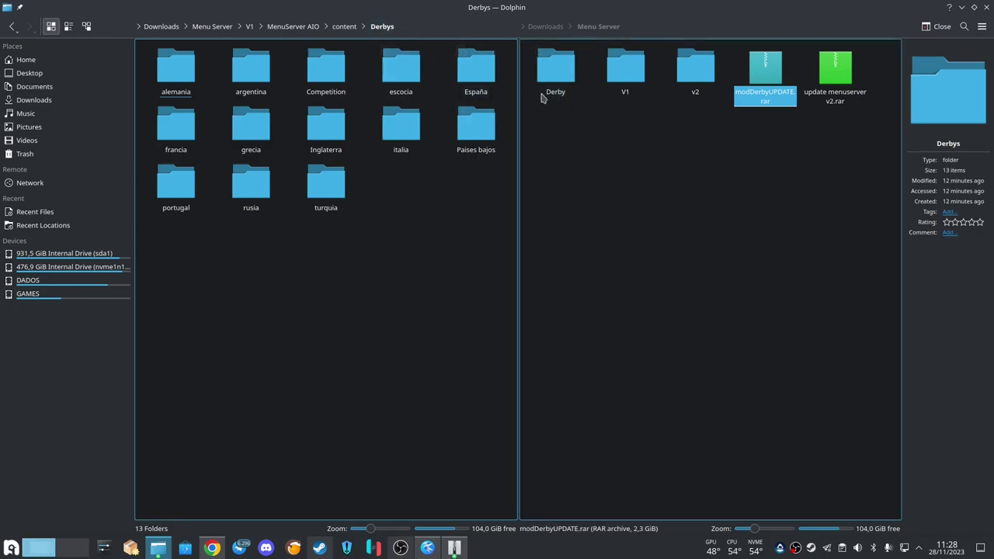
{"action": "left_click_drag", "start_coordinate": [192, 227], "coordinate": [566, 72]}
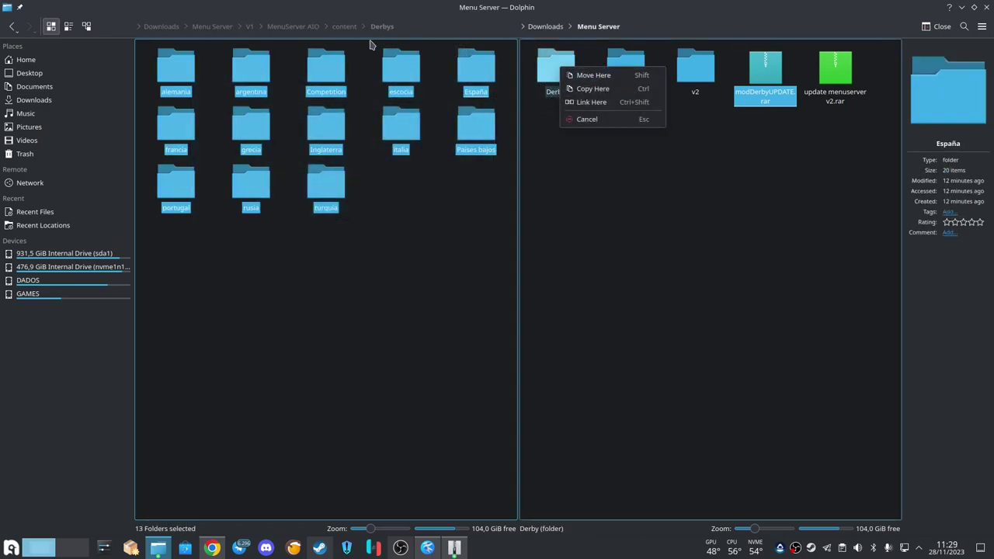
{"action": "left_click", "coordinate": [592, 75]}
Check the contents of the Derby folder and of the Derbys folder in V1's MenuServer AIO content.
{"action": "double_click", "coordinate": [566, 84]}
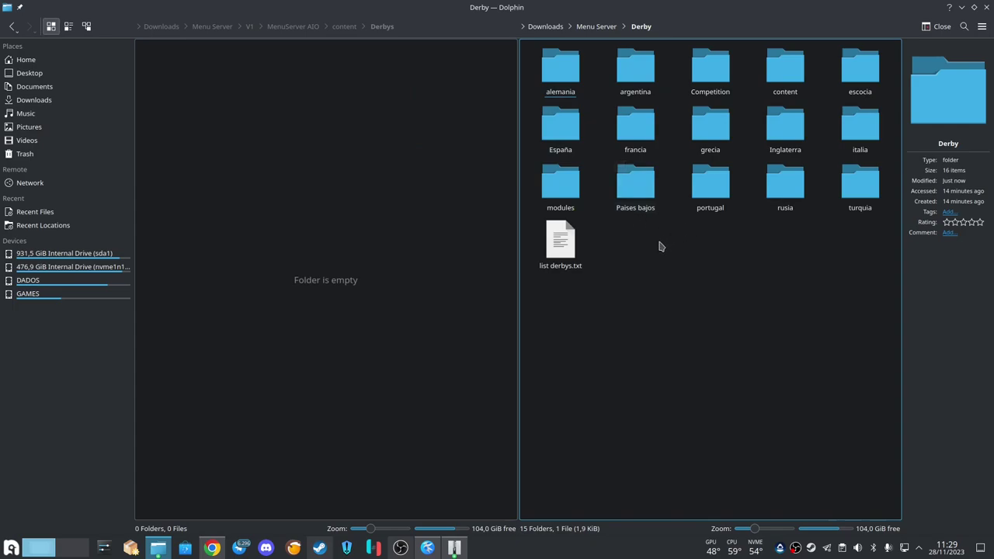
{"action": "key", "text": "BackSpace"}
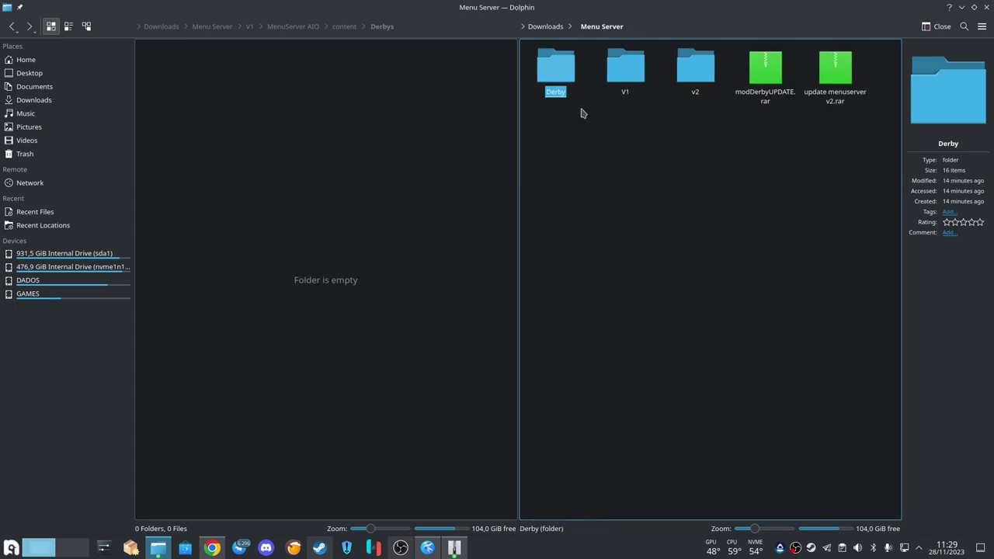
{"action": "left_click", "coordinate": [614, 132]}
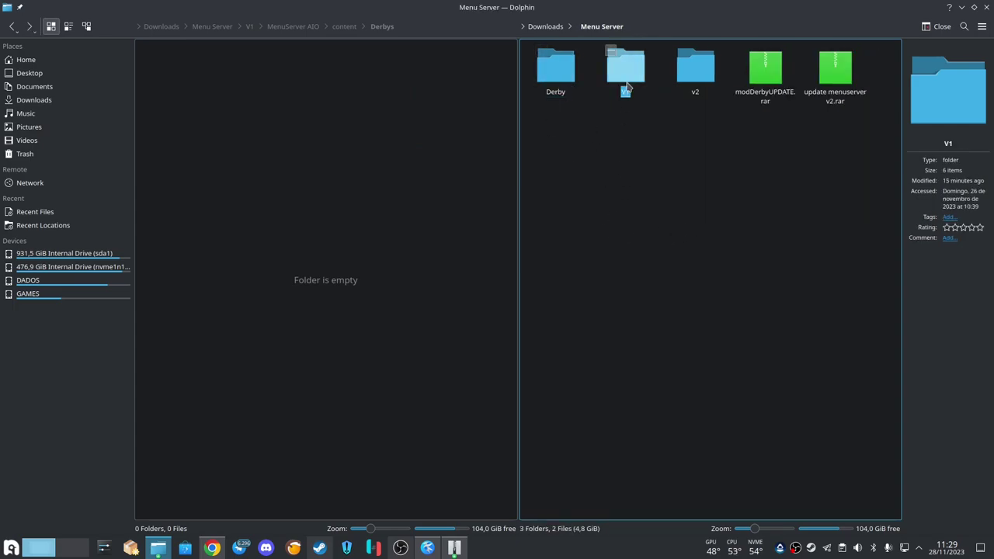
{"action": "double_click", "coordinate": [626, 87]}
{"action": "double_click", "coordinate": [565, 81]}
{"action": "left_click", "coordinate": [568, 78]}
{"action": "double_click", "coordinate": [568, 79]}
{"action": "double_click", "coordinate": [566, 77]}
{"action": "key", "text": "BackSpace"}
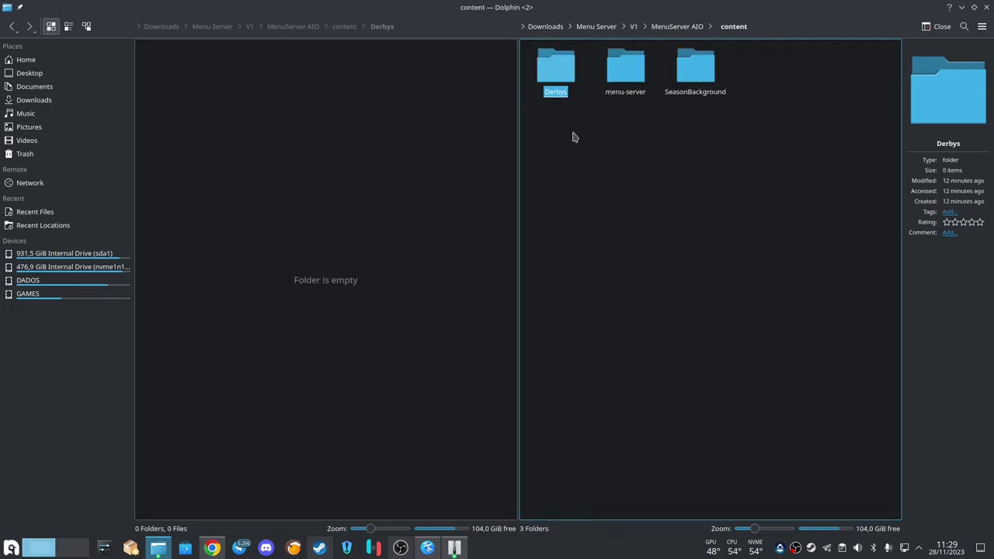
Open the Derby folder beside the Derbys folder from v2's content.
{"action": "left_click", "coordinate": [596, 26]}
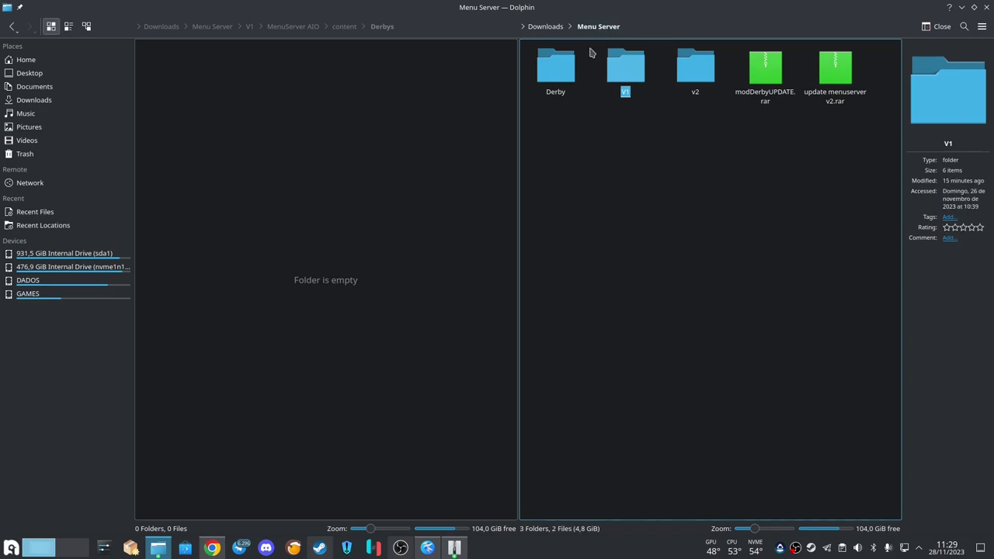
{"action": "double_click", "coordinate": [558, 74]}
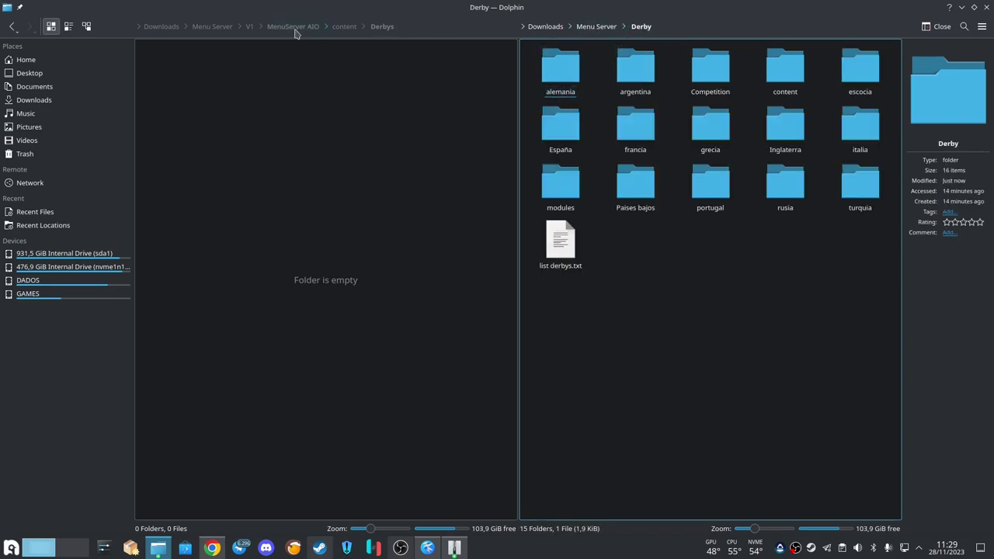
{"action": "left_click", "coordinate": [228, 29]}
{"action": "double_click", "coordinate": [311, 77]}
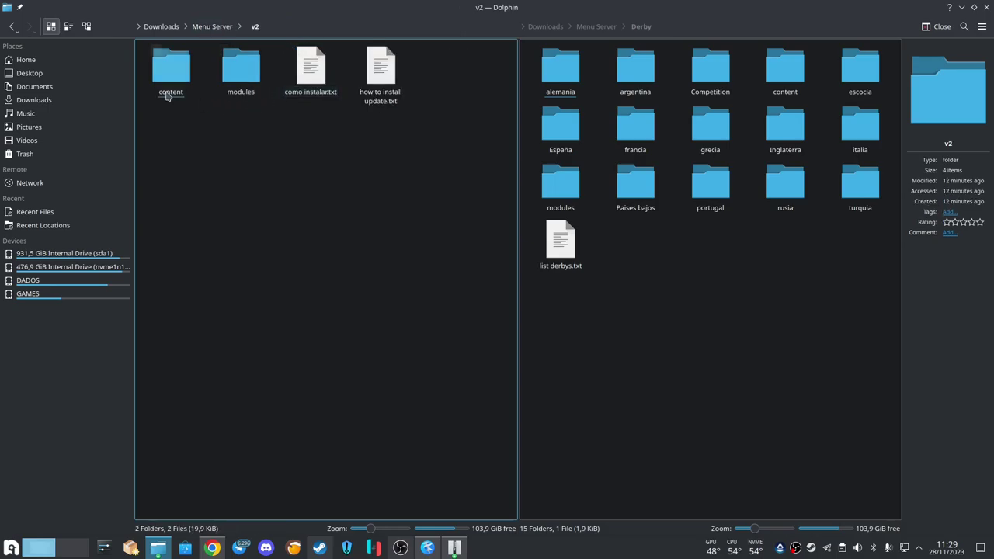
{"action": "double_click", "coordinate": [161, 67]}
{"action": "left_click", "coordinate": [164, 72]}
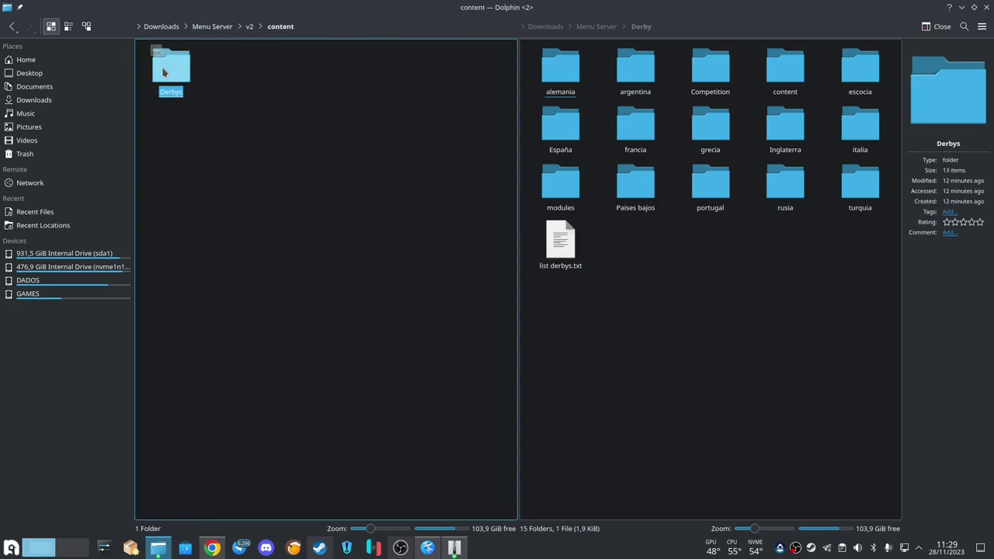
{"action": "double_click", "coordinate": [164, 72]}
Move all the folders from v2's Derbys into Derby, writing into existing folders and overwriting existing files.
{"action": "key", "text": "ctrl+a"}
{"action": "left_click_drag", "start_coordinate": [179, 68], "coordinate": [785, 386]}
{"action": "left_click", "coordinate": [799, 396]}
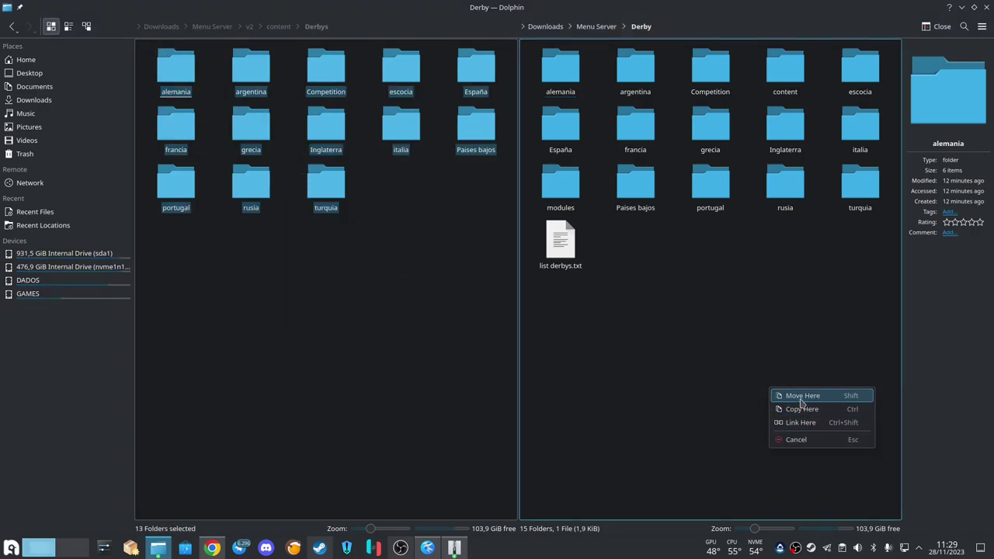
{"action": "left_click", "coordinate": [518, 354]}
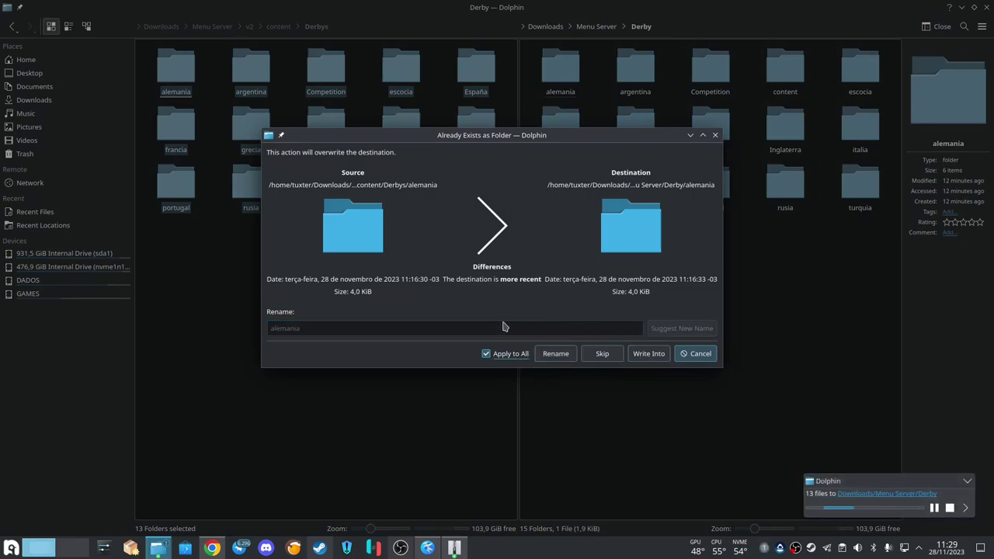
{"action": "left_click", "coordinate": [648, 355]}
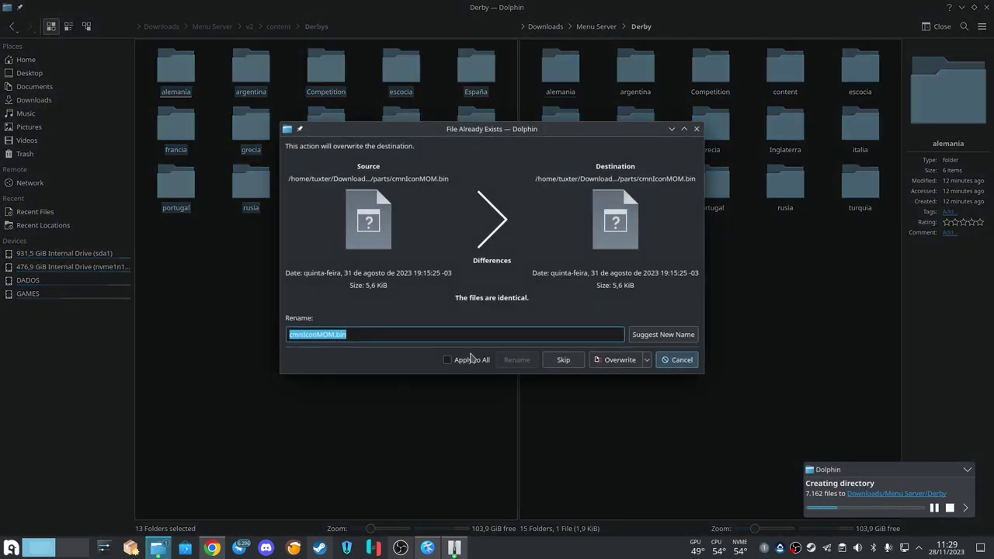
{"action": "left_click", "coordinate": [622, 360]}
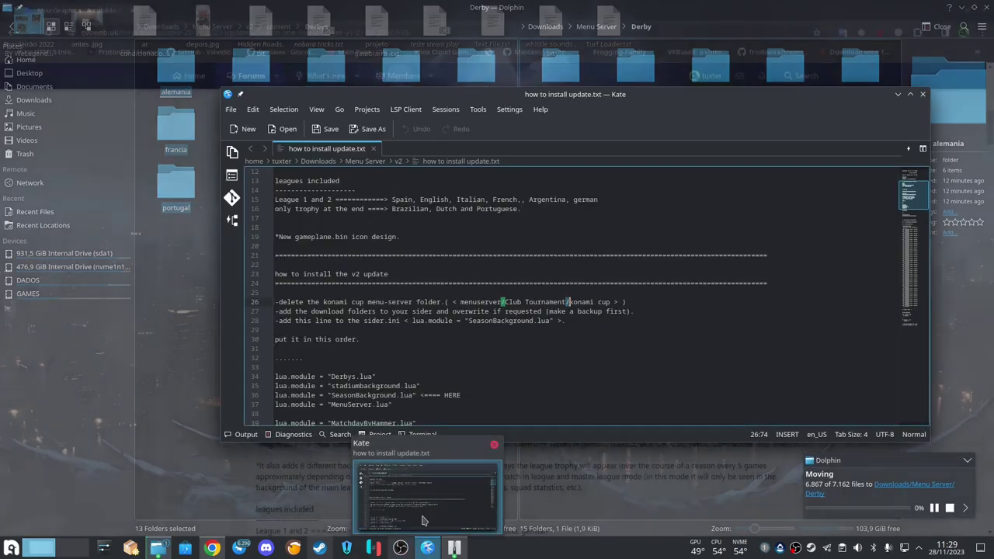
Switch to Kate and read the instruction about adding the download folders to sider and making a backup first.
{"action": "left_click", "coordinate": [428, 547]}
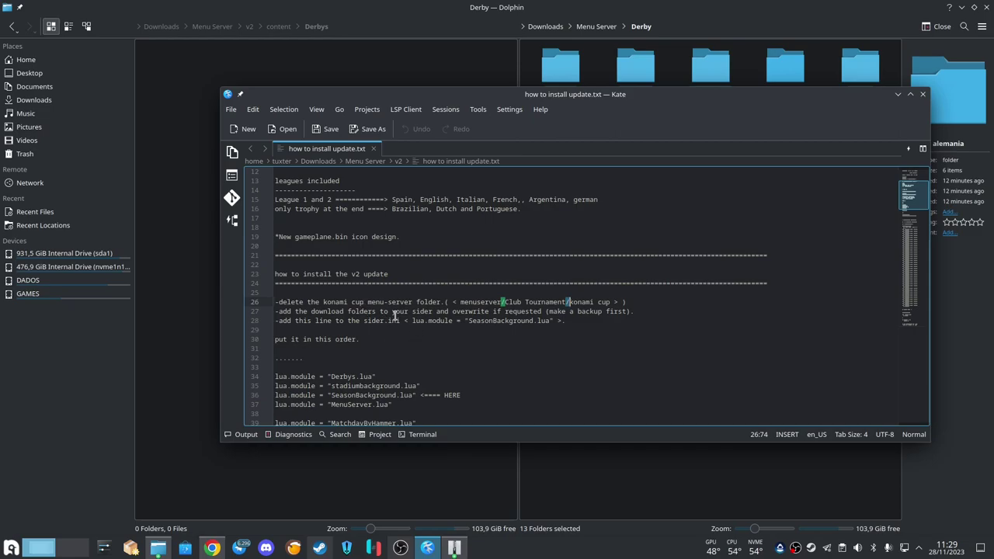
{"action": "double_click", "coordinate": [424, 311]}
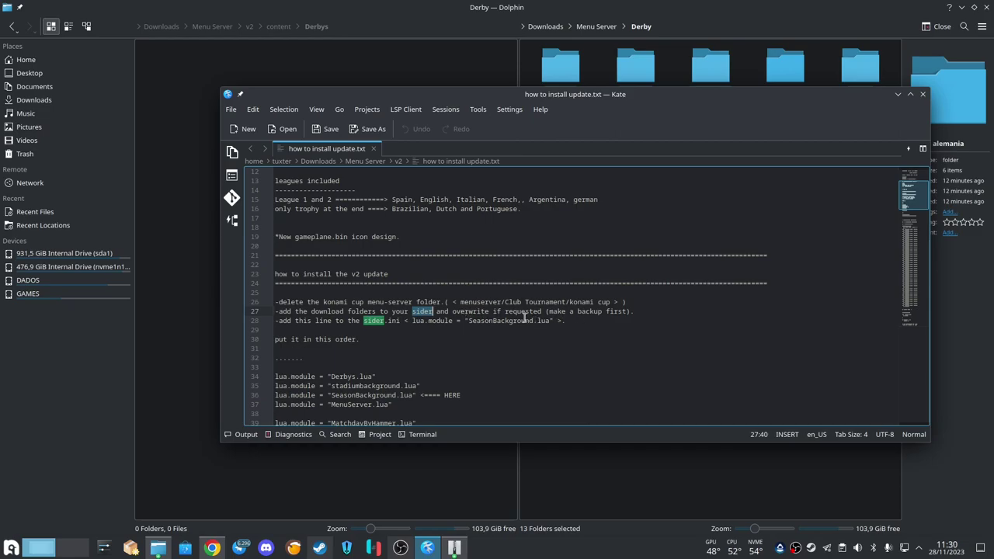
{"action": "left_click_drag", "start_coordinate": [547, 310], "coordinate": [626, 312]}
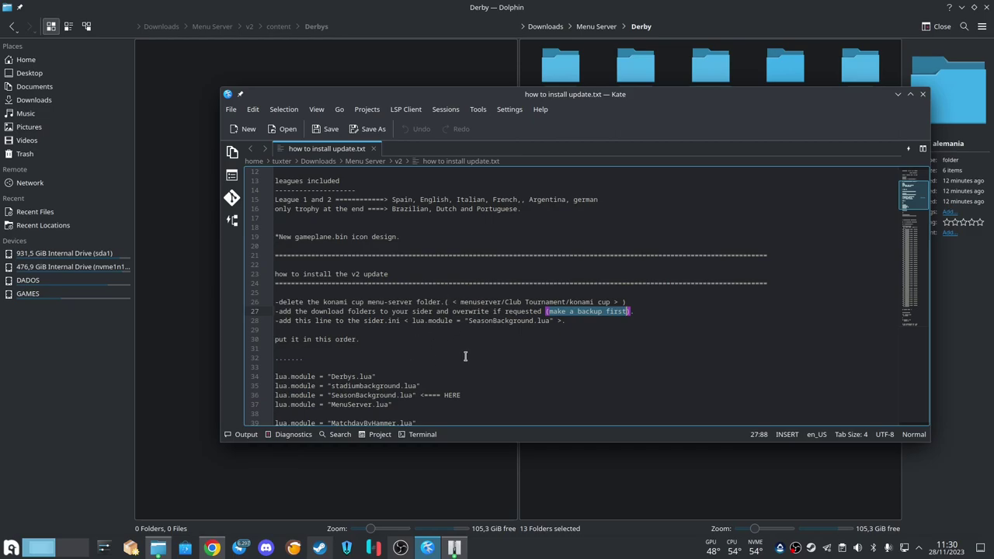
{"action": "key", "text": "ctrl+q"}
Return to the Menu Server folder in Dolphin and cut the Derby folder.
{"action": "left_click", "coordinate": [598, 64]}
{"action": "left_click", "coordinate": [608, 31]}
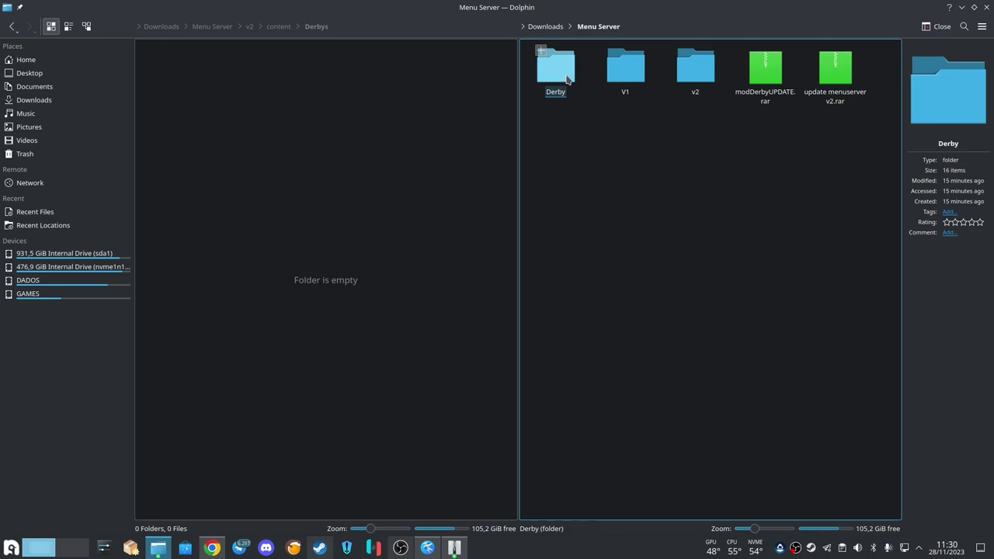
{"action": "left_click", "coordinate": [629, 71]}
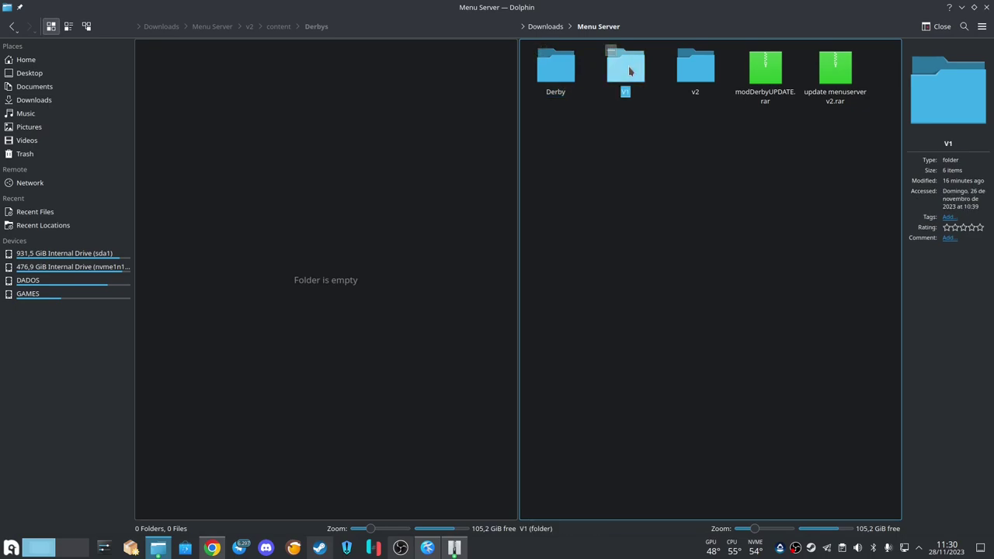
{"action": "left_click", "coordinate": [563, 74]}
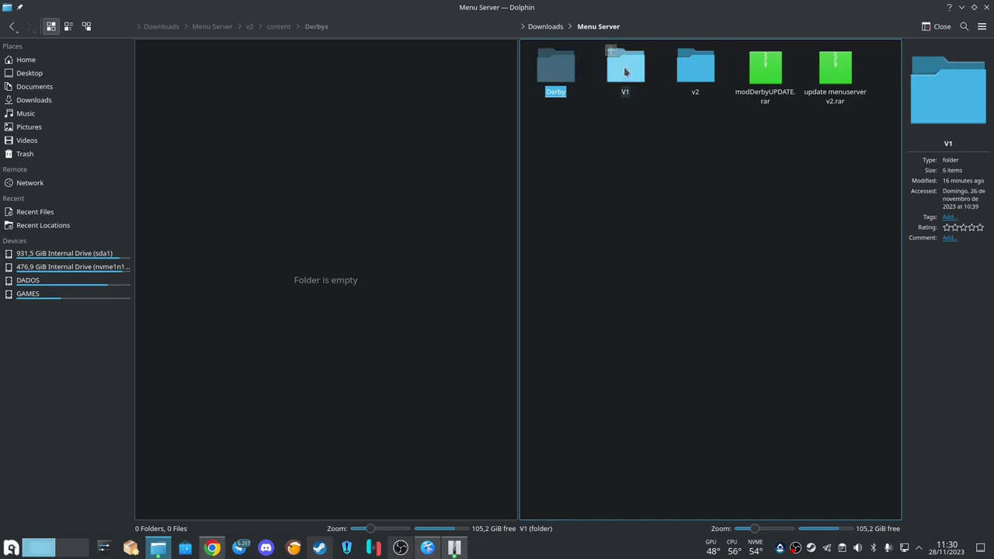
Replace the empty Derbys folder in V1's MenuServer AIO content with the cut Derby folder.
{"action": "double_click", "coordinate": [625, 70]}
{"action": "left_click", "coordinate": [565, 75]}
{"action": "double_click", "coordinate": [565, 76]}
{"action": "double_click", "coordinate": [563, 74]}
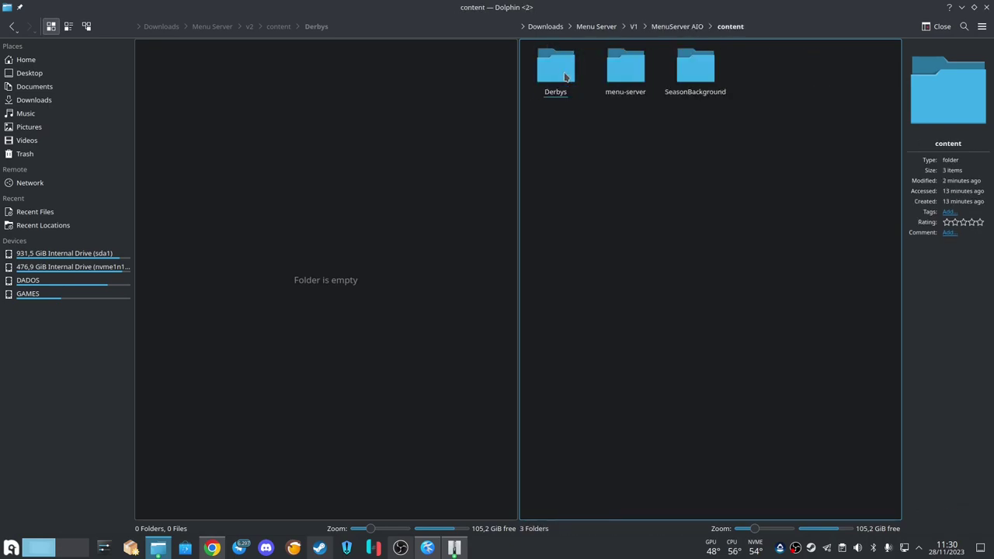
{"action": "key", "text": "Down"}
{"action": "key", "text": "Return"}
{"action": "key", "text": "alt+Left"}
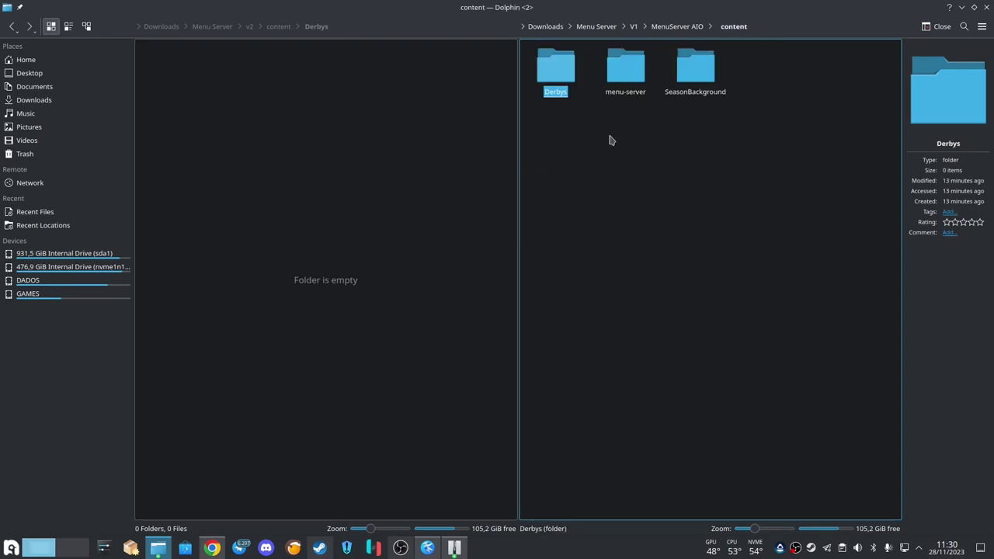
{"action": "key", "text": "Delete"}
{"action": "key", "text": "ctrl+z"}
{"action": "left_click", "coordinate": [602, 257]}
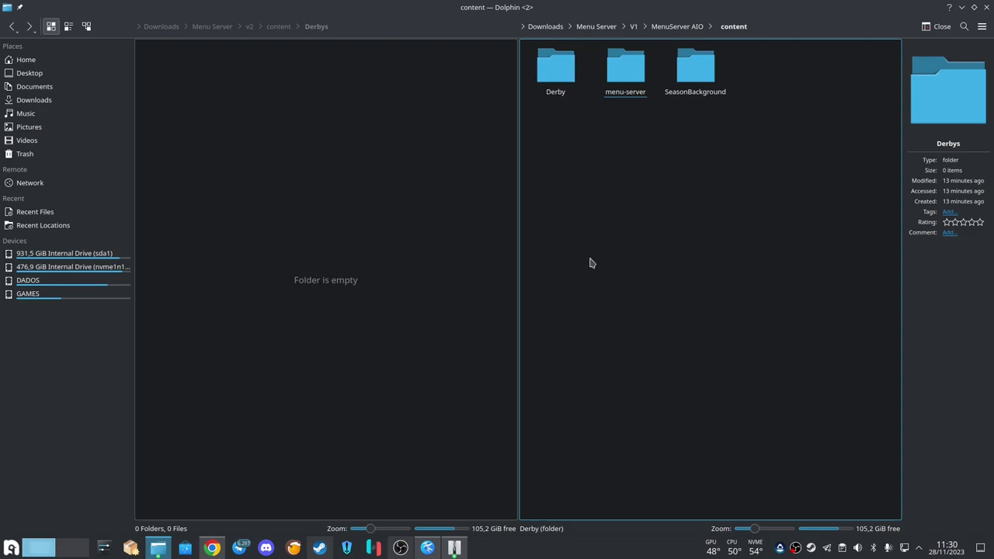
Switch to Kate and read the lua.module order in the v2 instructions, including the MatchdayByHammer and ScoreboardServer lines.
{"action": "left_click", "coordinate": [433, 549]}
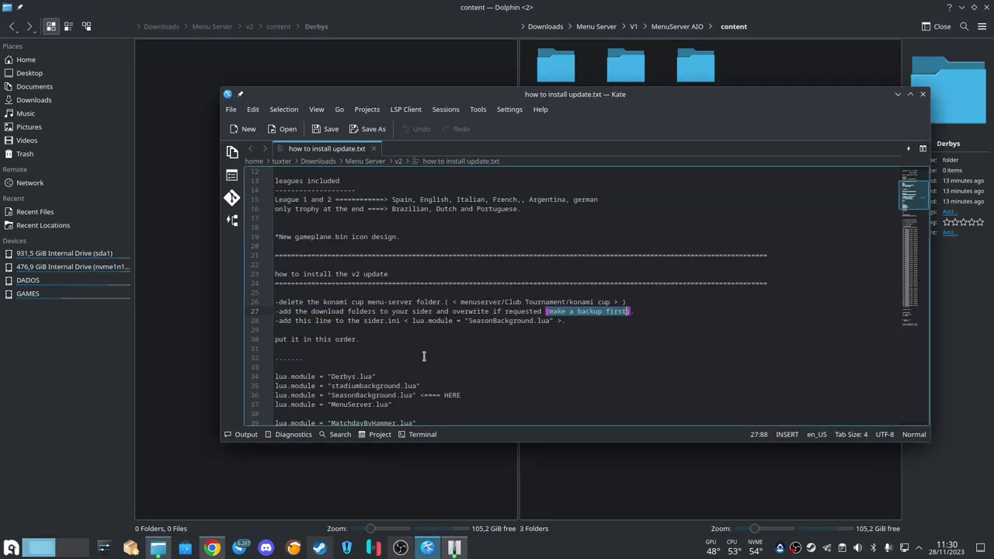
{"action": "scroll", "coordinate": [401, 346], "scroll_direction": "down", "scroll_amount": 2}
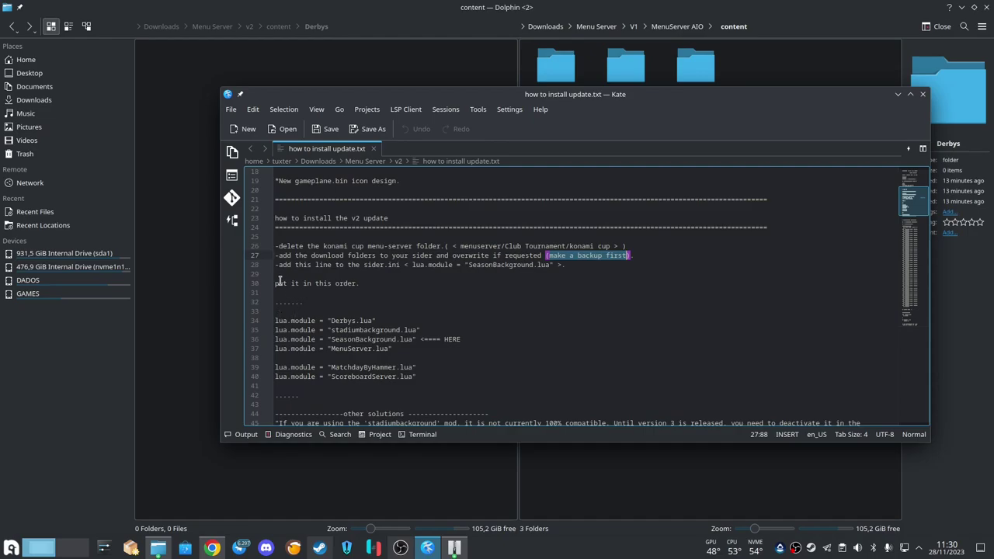
{"action": "left_click_drag", "start_coordinate": [275, 283], "coordinate": [365, 293]}
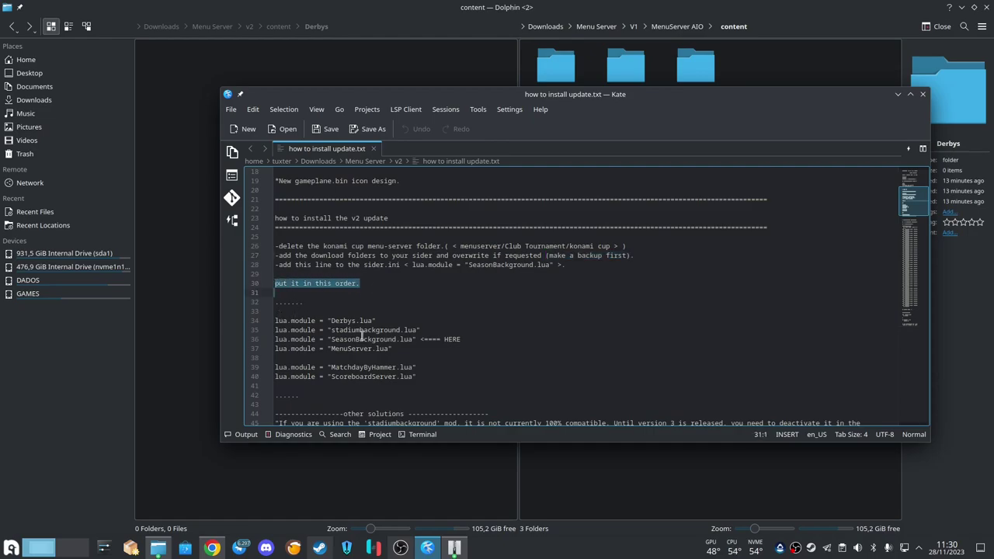
{"action": "left_click_drag", "start_coordinate": [276, 320], "coordinate": [275, 368]}
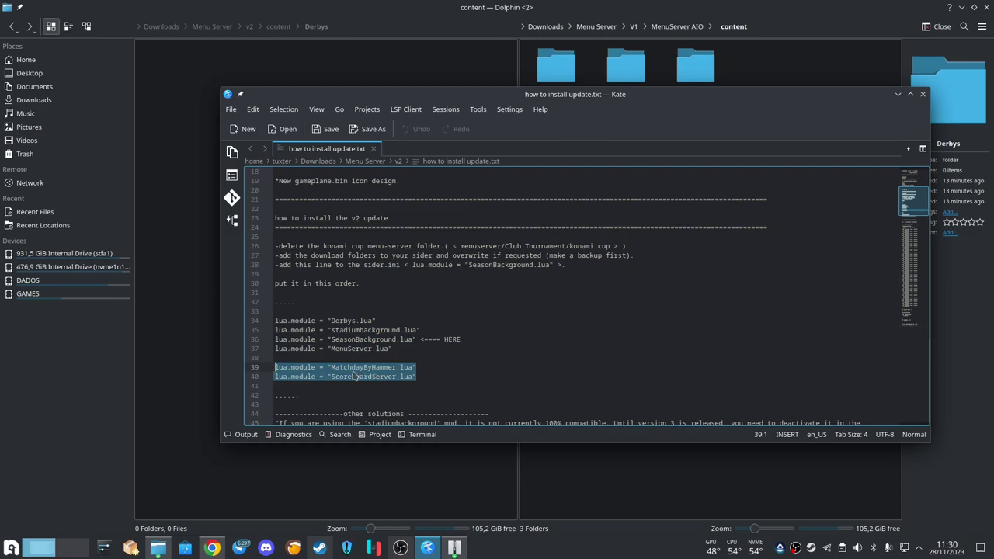
{"action": "left_click", "coordinate": [385, 368]}
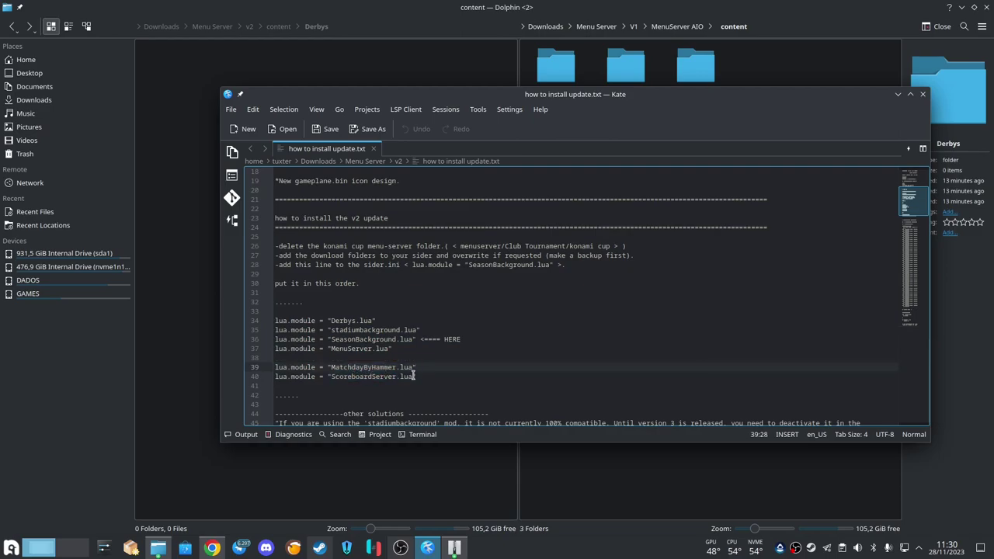
{"action": "left_click_drag", "start_coordinate": [420, 379], "coordinate": [392, 365]}
{"action": "left_click", "coordinate": [362, 368]}
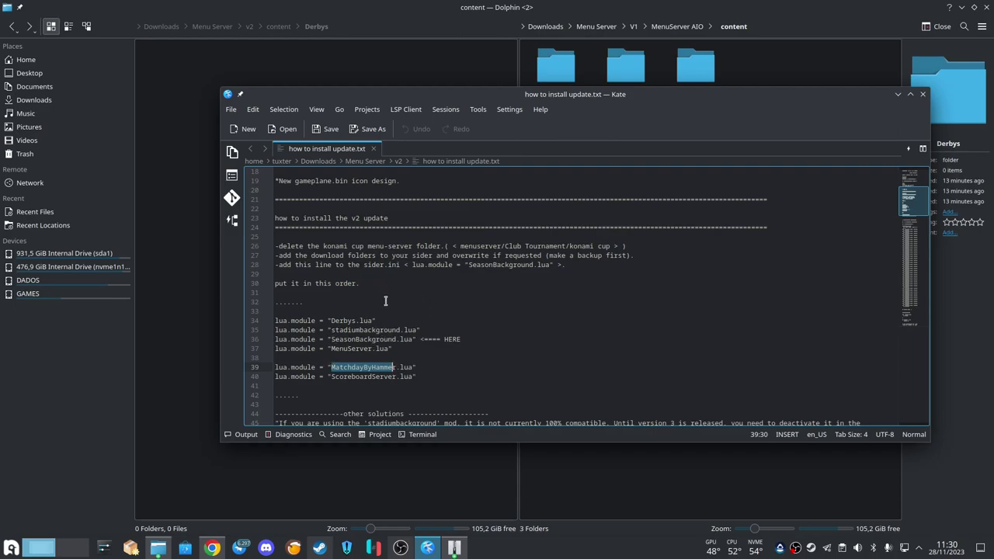
Select the four lua.module lines from Derbys.lua through MenuServer.lua in the update instructions.
{"action": "left_click_drag", "start_coordinate": [399, 348], "coordinate": [273, 320]}
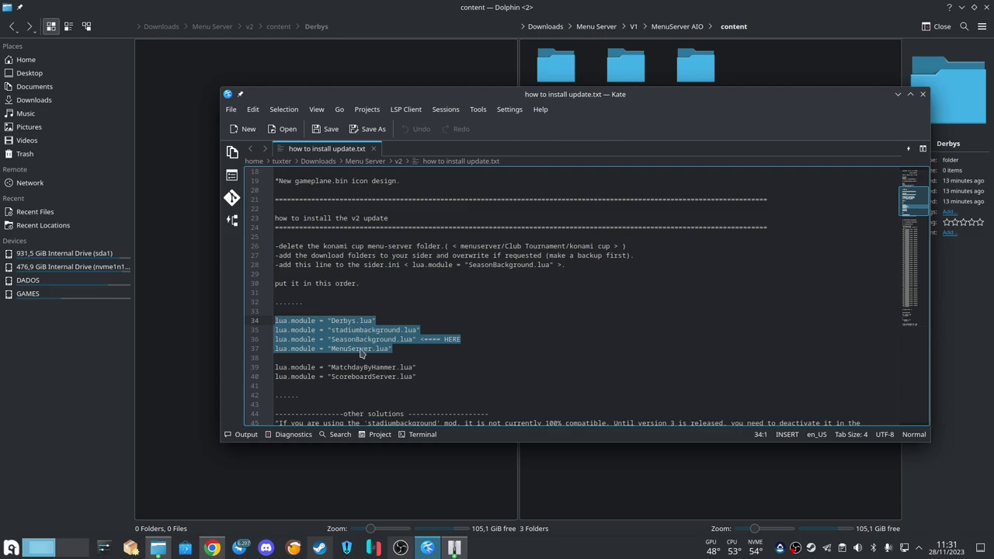
{"action": "left_click", "coordinate": [423, 340]}
{"action": "left_click_drag", "start_coordinate": [461, 340], "coordinate": [273, 341]}
{"action": "left_click_drag", "start_coordinate": [393, 349], "coordinate": [275, 321]}
Uncover the moved Derby folder in V1's content and rename it as Derbys.
{"action": "left_click_drag", "start_coordinate": [595, 99], "coordinate": [567, 128]}
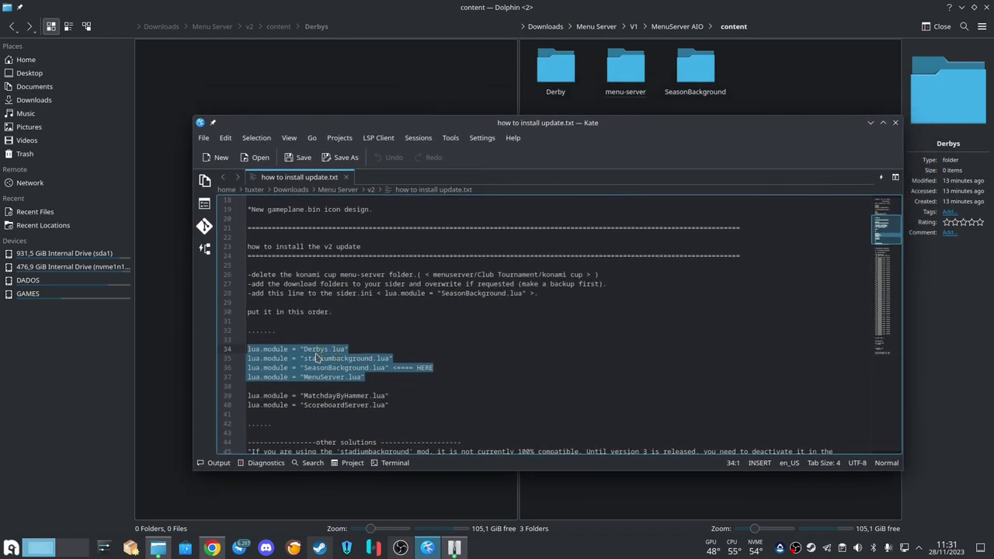
{"action": "left_click_drag", "start_coordinate": [318, 359], "coordinate": [589, 101]}
{"action": "type", "text": "s"}
{"action": "key", "text": "Return"}
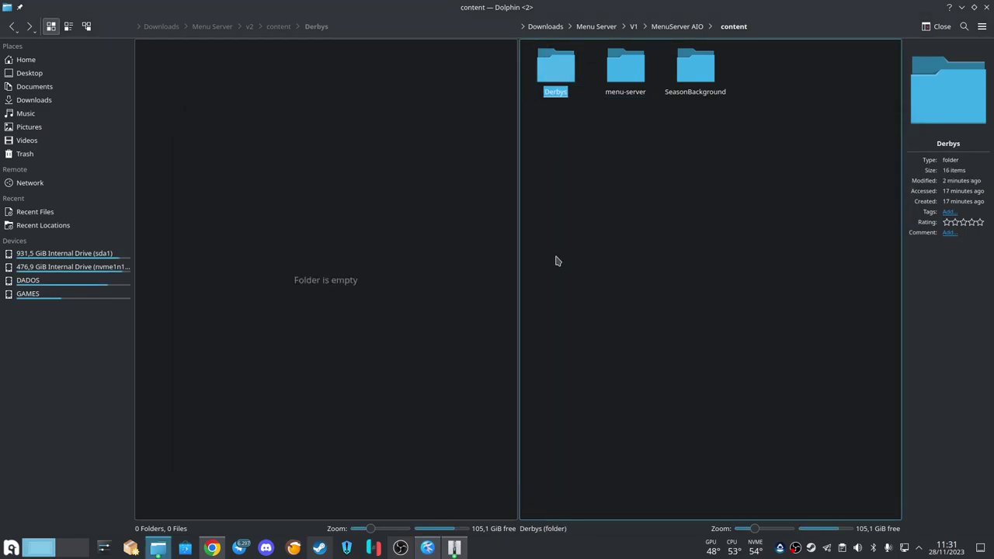
Open sider.ini from the eFootball PES 2021 folder and locate the Derbys and MenuServer module lines.
{"action": "key", "text": "alt+Tab"}
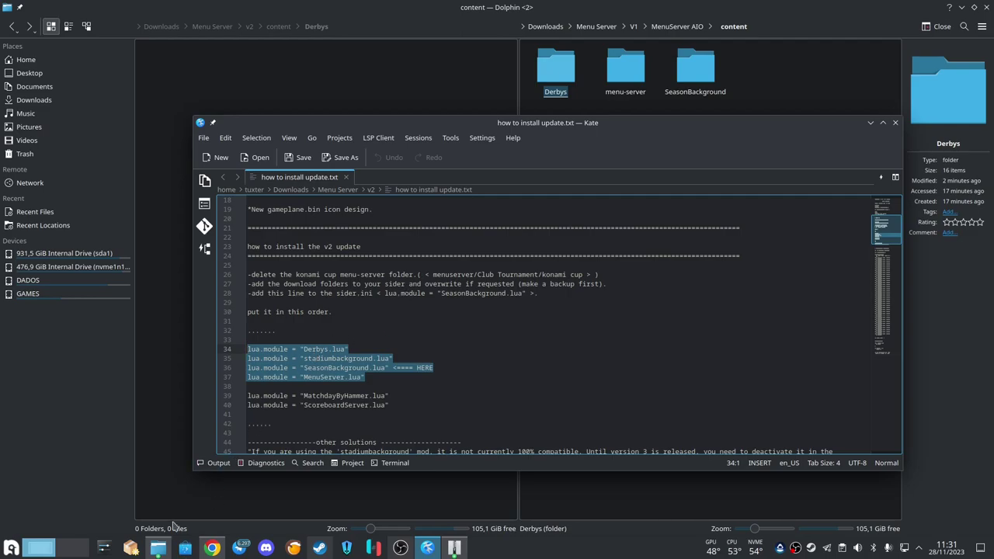
{"action": "left_click", "coordinate": [160, 549]}
{"action": "left_click", "coordinate": [160, 549]}
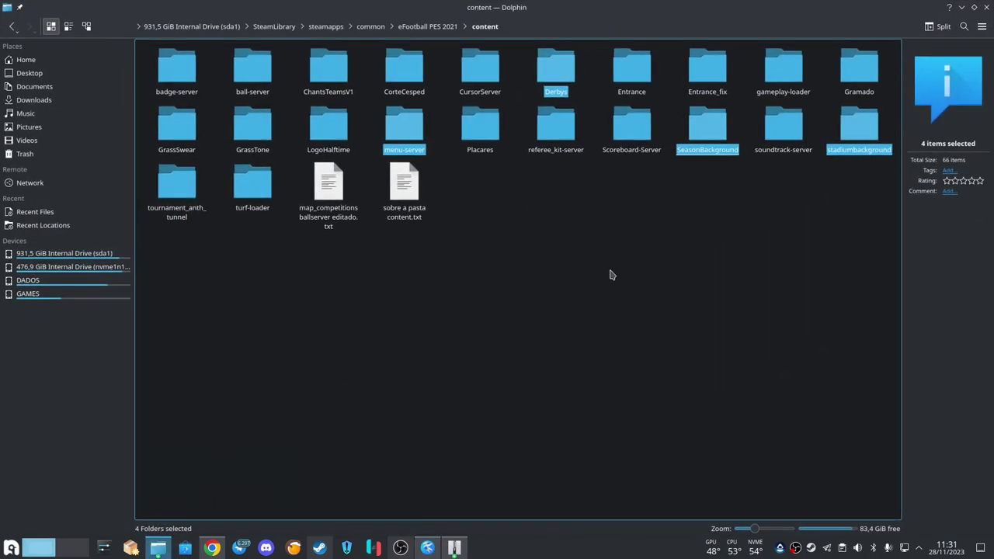
{"action": "left_click", "coordinate": [606, 275]}
{"action": "left_click", "coordinate": [428, 26]}
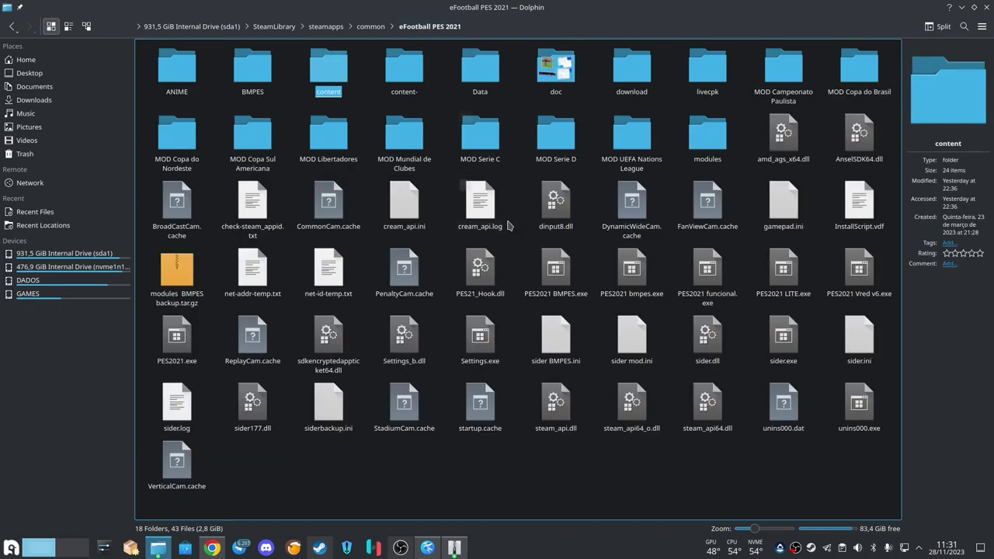
{"action": "left_click", "coordinate": [857, 341]}
{"action": "scroll", "coordinate": [400, 336], "scroll_direction": "down", "scroll_amount": 17}
{"action": "scroll", "coordinate": [401, 335], "scroll_direction": "down", "scroll_amount": 12}
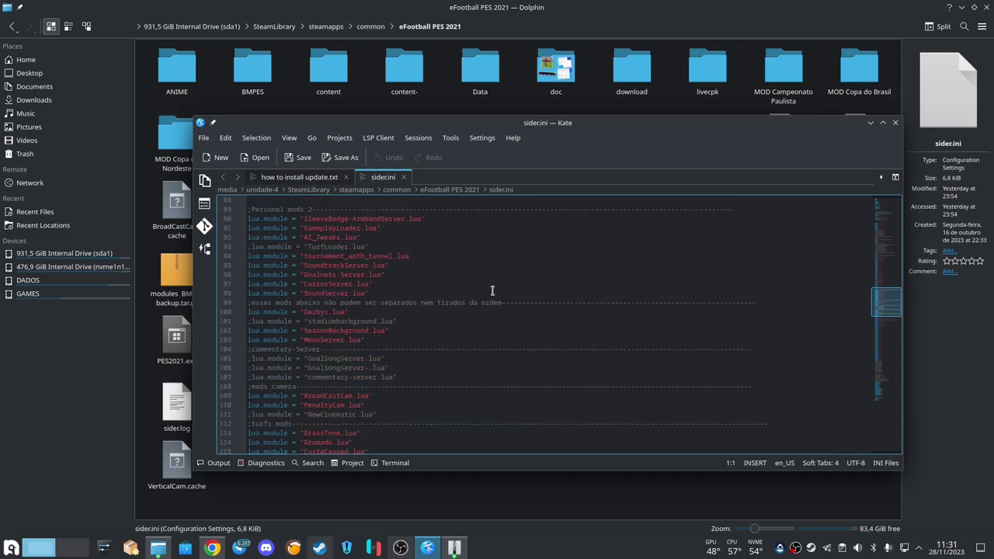
Examine how sider.ini groups its modules under the commentary-Server, mods camera and turfs mods comments.
{"action": "scroll", "coordinate": [342, 330], "scroll_direction": "up", "scroll_amount": 1}
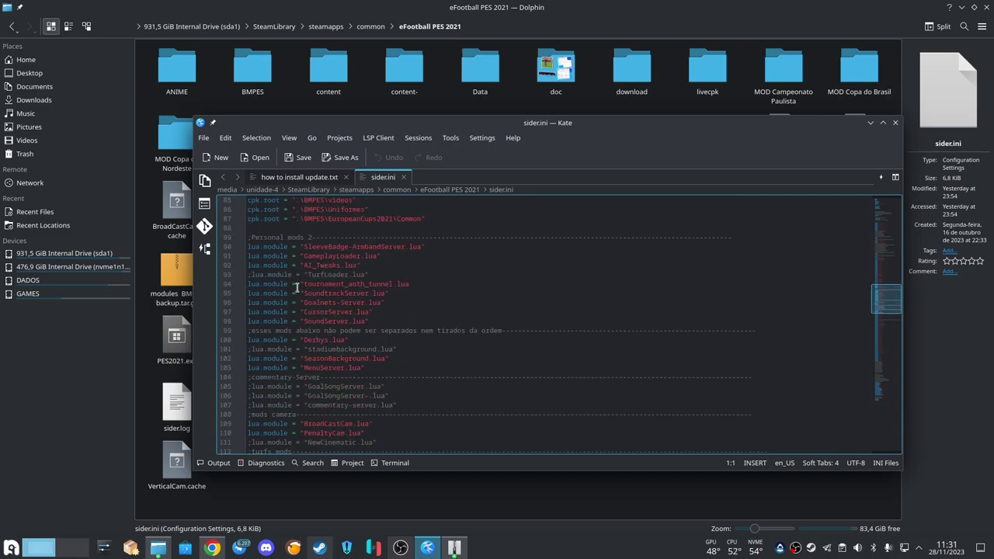
{"action": "scroll", "coordinate": [416, 354], "scroll_direction": "down", "scroll_amount": 1}
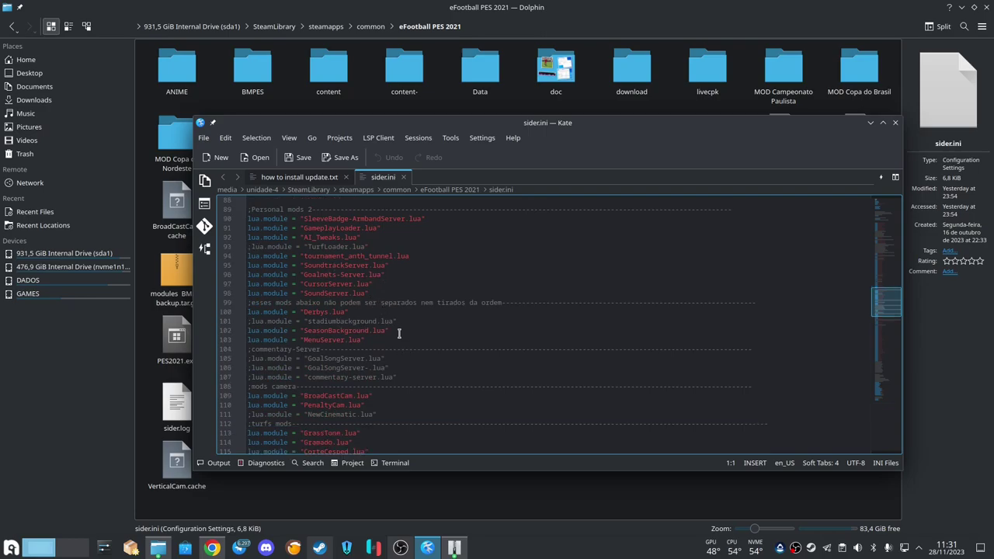
{"action": "scroll", "coordinate": [404, 322], "scroll_direction": "down", "scroll_amount": 6}
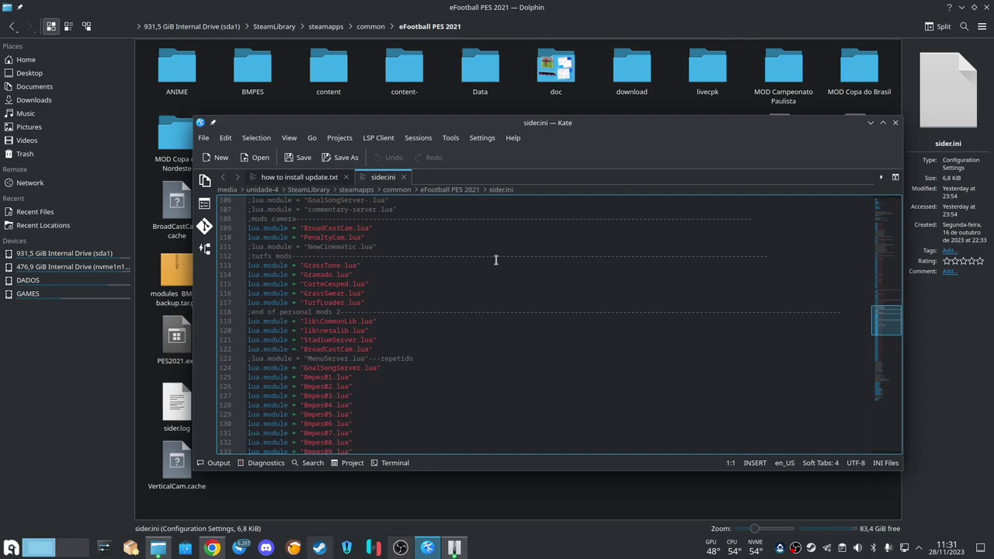
{"action": "scroll", "coordinate": [274, 319], "scroll_direction": "up", "scroll_amount": 2}
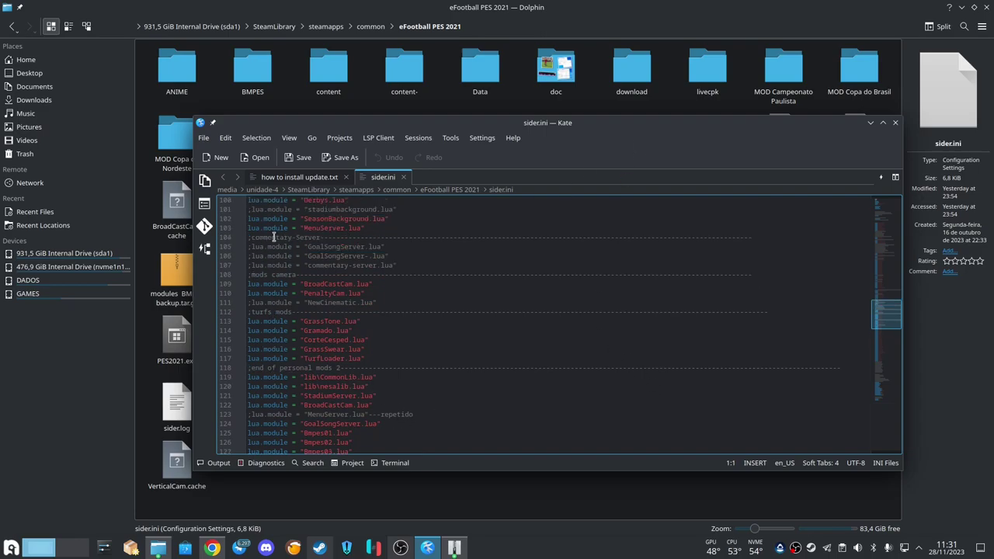
{"action": "left_click_drag", "start_coordinate": [322, 237], "coordinate": [268, 238]}
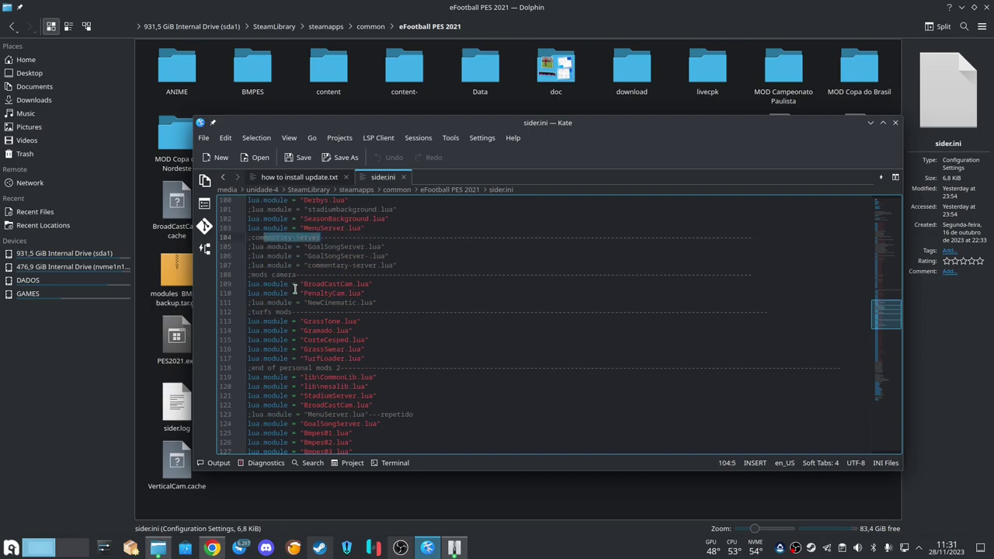
{"action": "left_click_drag", "start_coordinate": [293, 313], "coordinate": [252, 319]}
{"action": "left_click", "coordinate": [252, 316]}
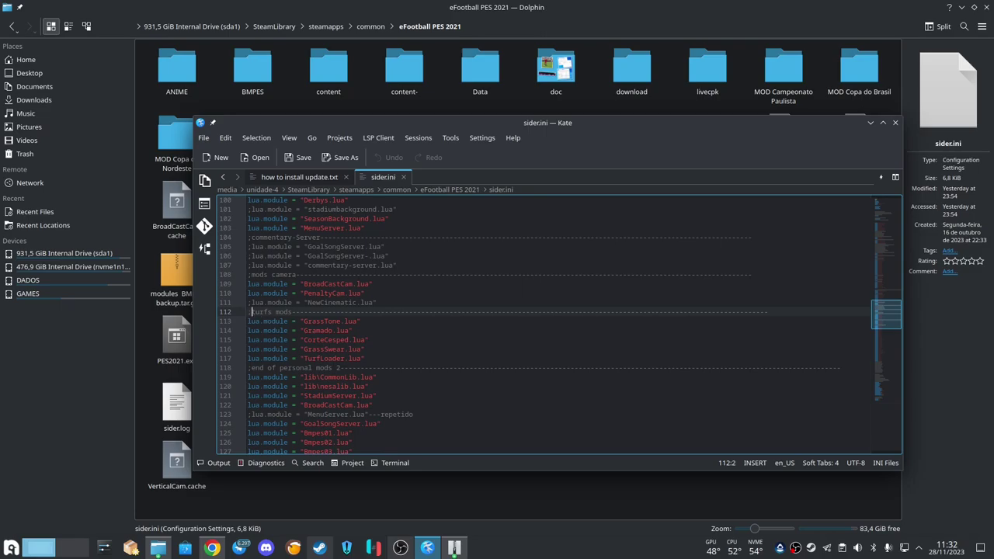
Check the comment above the Derbys.lua line in sider.ini and the block of modules it covers.
{"action": "left_click", "coordinate": [324, 311]}
{"action": "key", "text": "Up"}
{"action": "key", "text": "Up"}
{"action": "key", "text": "Up"}
{"action": "key", "text": "Up"}
{"action": "key", "text": "Up"}
{"action": "key", "text": "Up"}
{"action": "key", "text": "Up"}
{"action": "key", "text": "Up"}
{"action": "key", "text": "Up"}
{"action": "key", "text": "Up"}
{"action": "key", "text": "Up"}
{"action": "key", "text": "Up"}
{"action": "key", "text": "Up"}
{"action": "key", "text": "Up"}
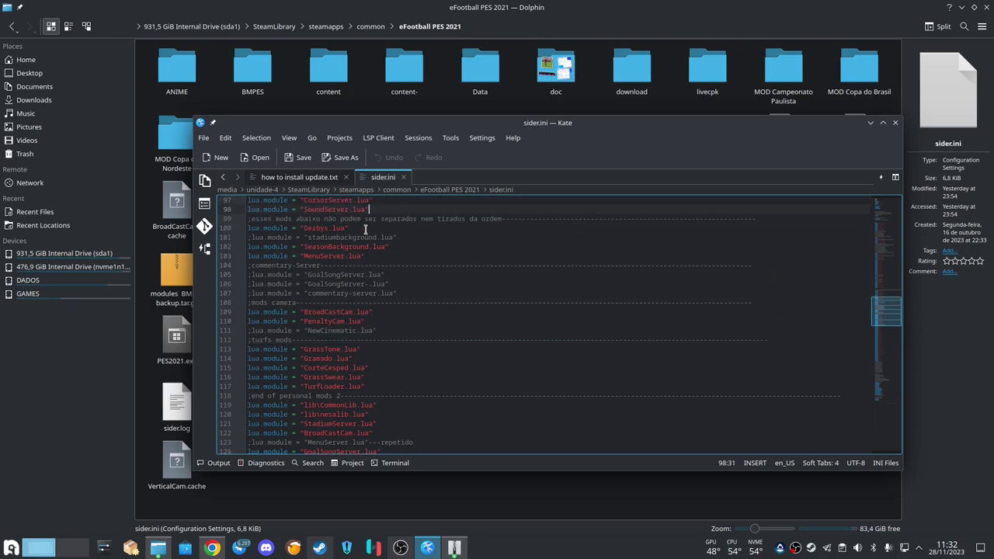
{"action": "left_click_drag", "start_coordinate": [500, 219], "coordinate": [249, 222]}
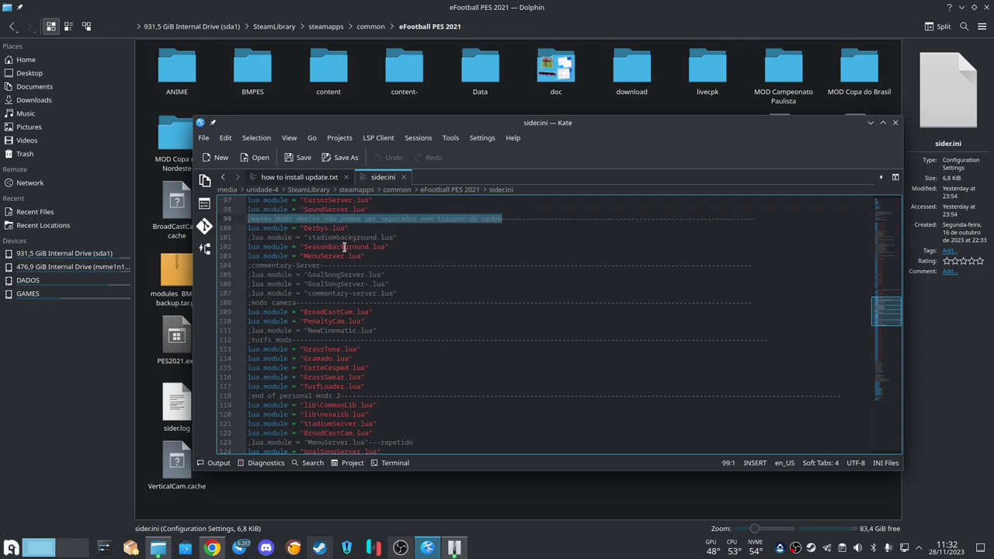
{"action": "key", "text": "Right"}
{"action": "left_click", "coordinate": [251, 266]}
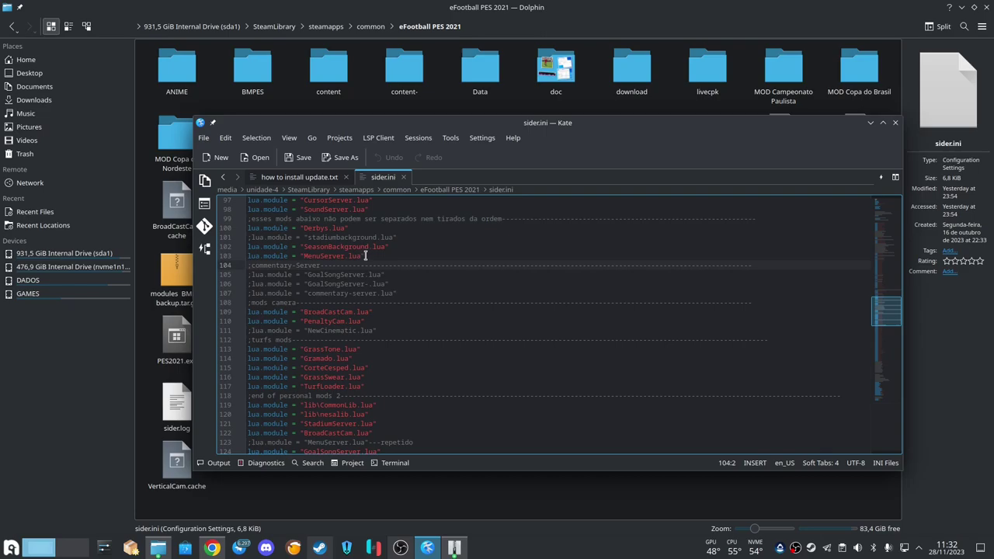
Replace the Derbys-to-MenuServer block in sider.ini with the four lines from the instructions, removing the "<==== HERE" marker.
{"action": "left_click_drag", "start_coordinate": [366, 256], "coordinate": [241, 233]}
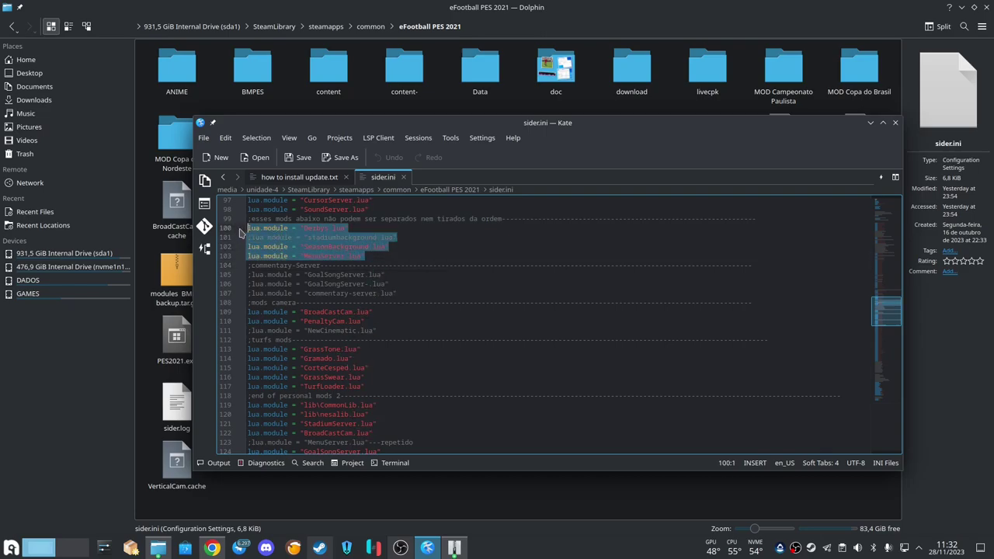
{"action": "type", "text": "lua.module = \"Derbys.lua\" lua.module = \"stadiumbackground.lua\" lua.module = \"SeasonBackground.lua\" <==== HERE lua.module = \"MenuServer.lua\""}
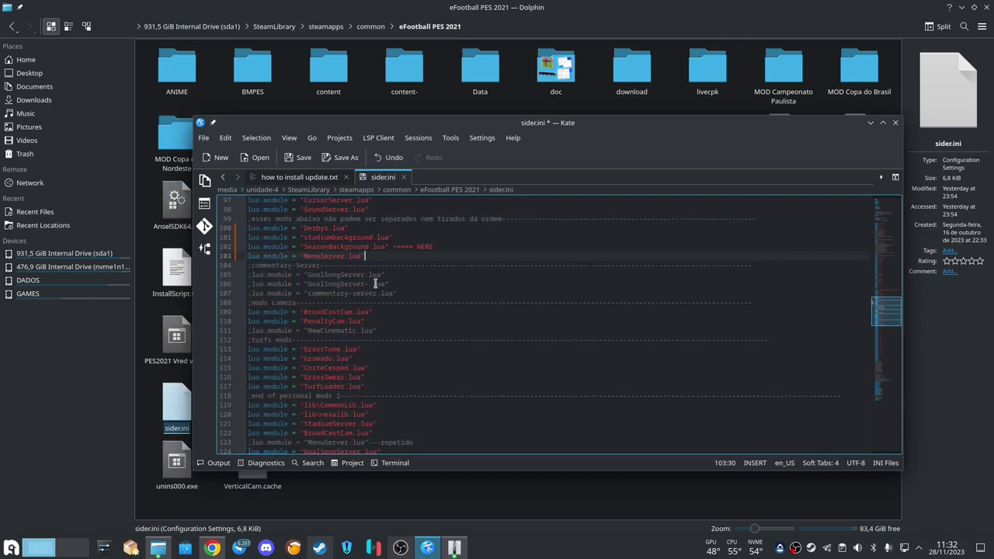
{"action": "left_click", "coordinate": [432, 247]}
{"action": "key", "text": "BackSpace"}
{"action": "key", "text": "BackSpace"}
{"action": "key", "text": "BackSpace"}
{"action": "key", "text": "BackSpace"}
{"action": "left_click", "coordinate": [327, 230]}
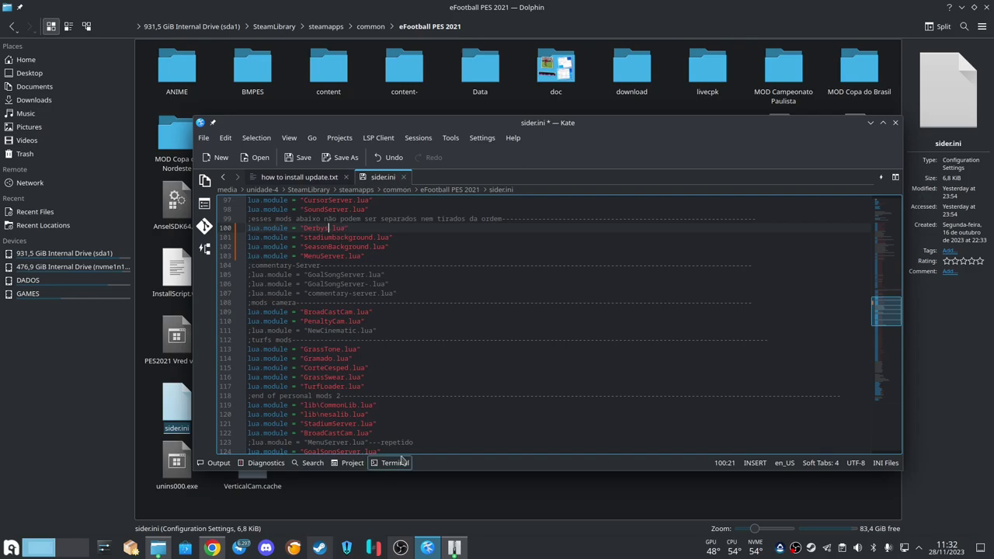
Read the "other solutions" note about the stadiumbackground mod in how to install update.txt.
{"action": "left_click", "coordinate": [427, 548]}
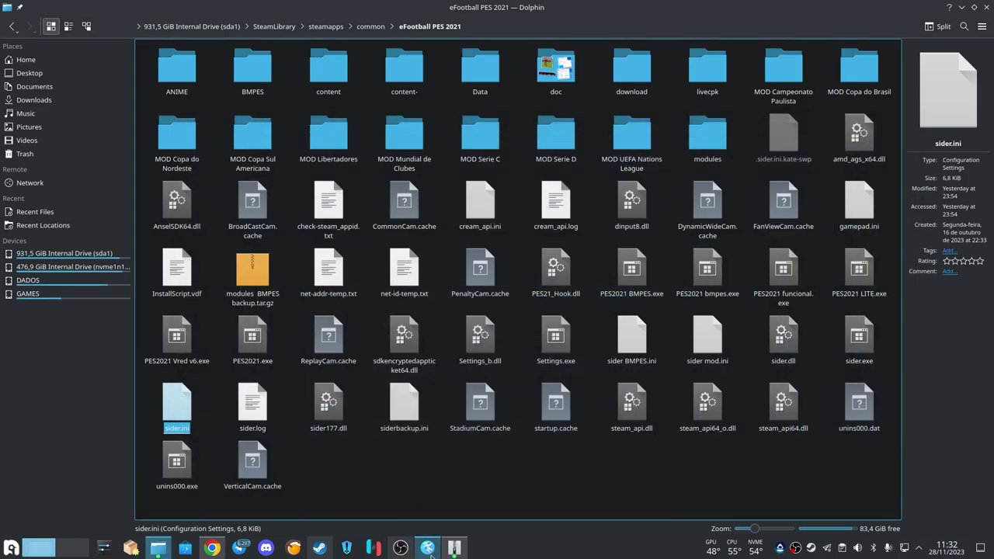
{"action": "left_click", "coordinate": [427, 549]}
{"action": "left_click", "coordinate": [313, 178]}
{"action": "scroll", "coordinate": [392, 355], "scroll_direction": "down", "scroll_amount": 5}
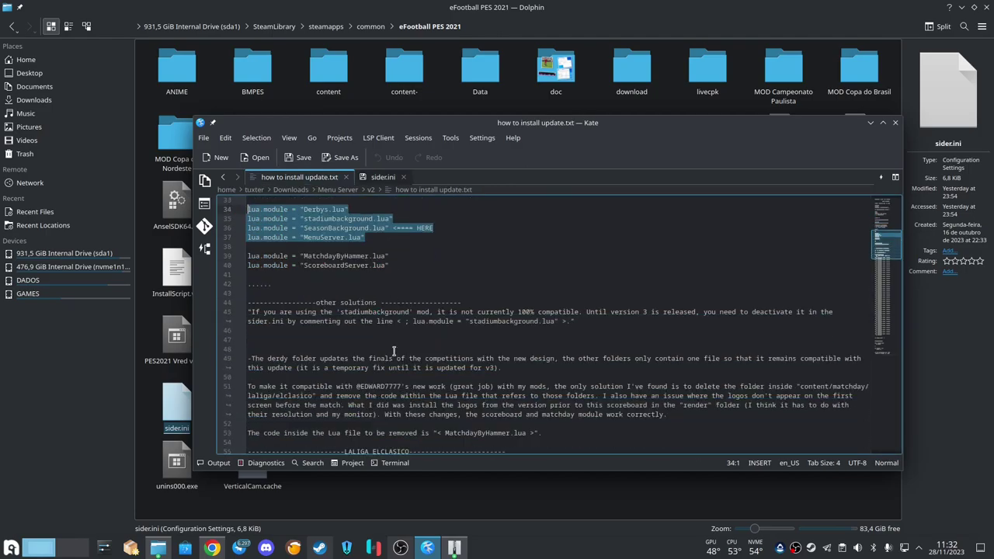
{"action": "scroll", "coordinate": [394, 351], "scroll_direction": "down", "scroll_amount": 2}
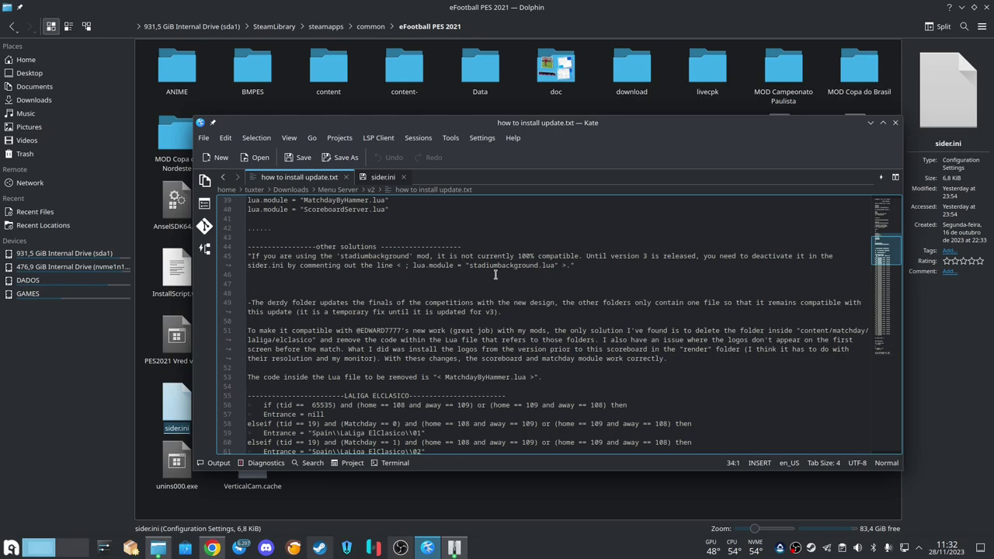
{"action": "left_click_drag", "start_coordinate": [579, 256], "coordinate": [548, 256]}
{"action": "left_click_drag", "start_coordinate": [704, 256], "coordinate": [614, 256]}
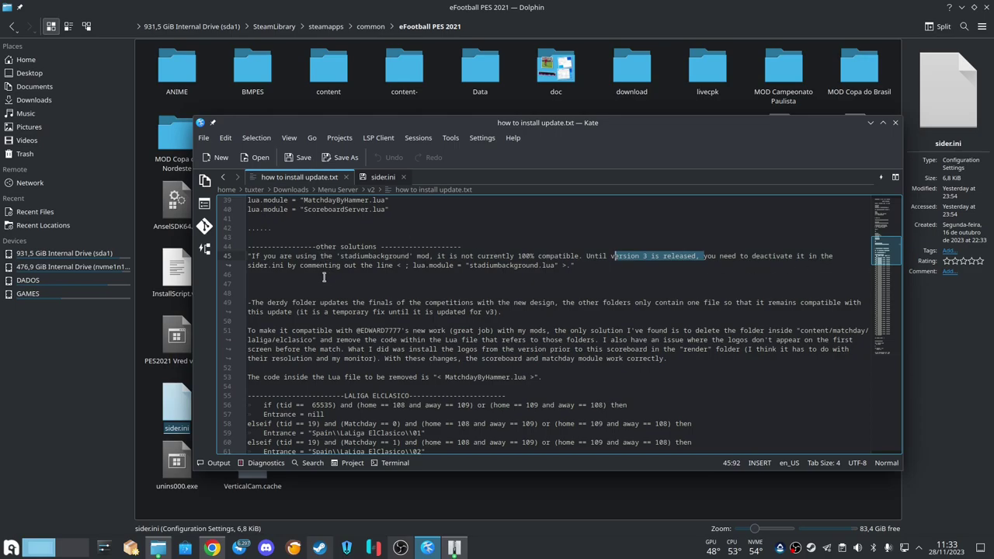
Comment out the stadiumbackground.lua module line in sider.ini with a semicolon, then save and close the file.
{"action": "left_click", "coordinate": [405, 266]}
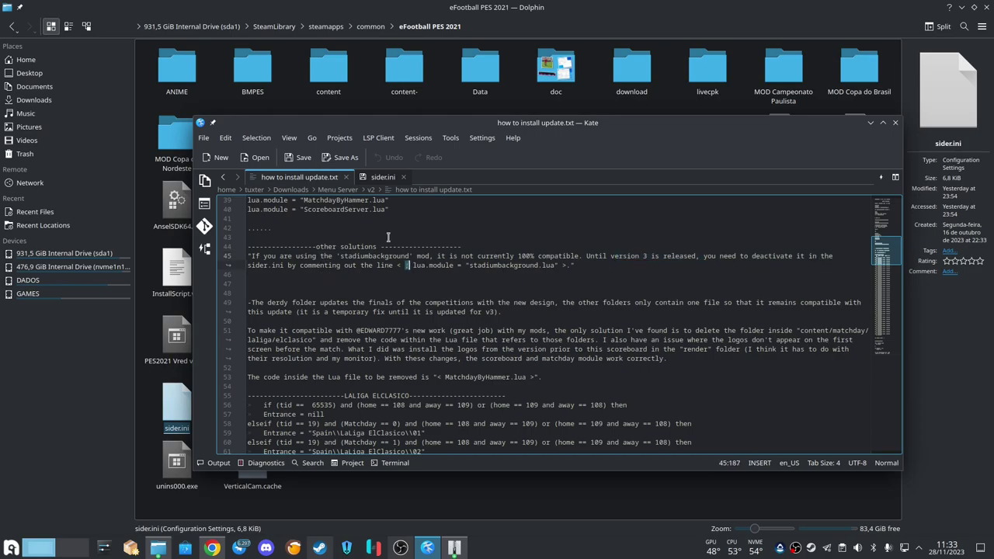
{"action": "left_click", "coordinate": [381, 177]}
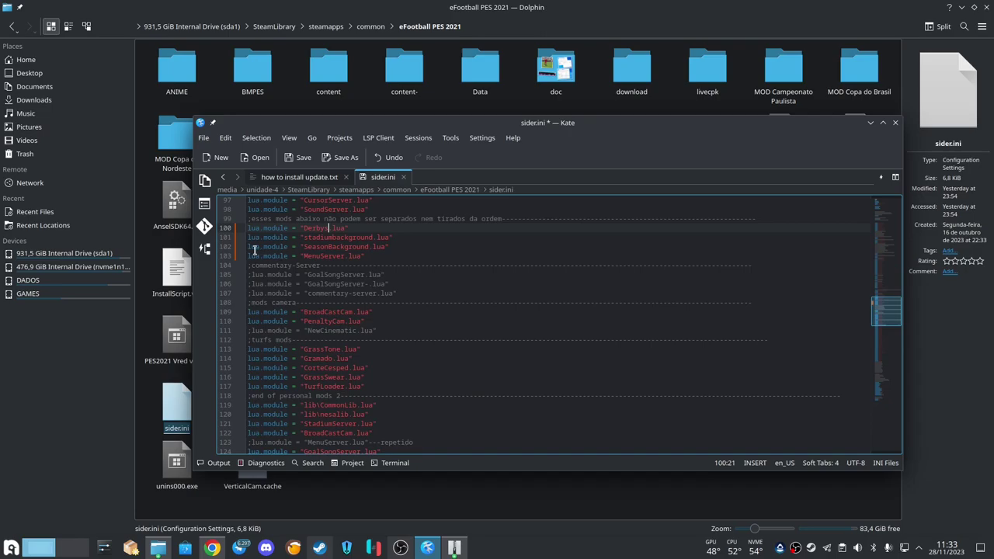
{"action": "type", "text": ";"}
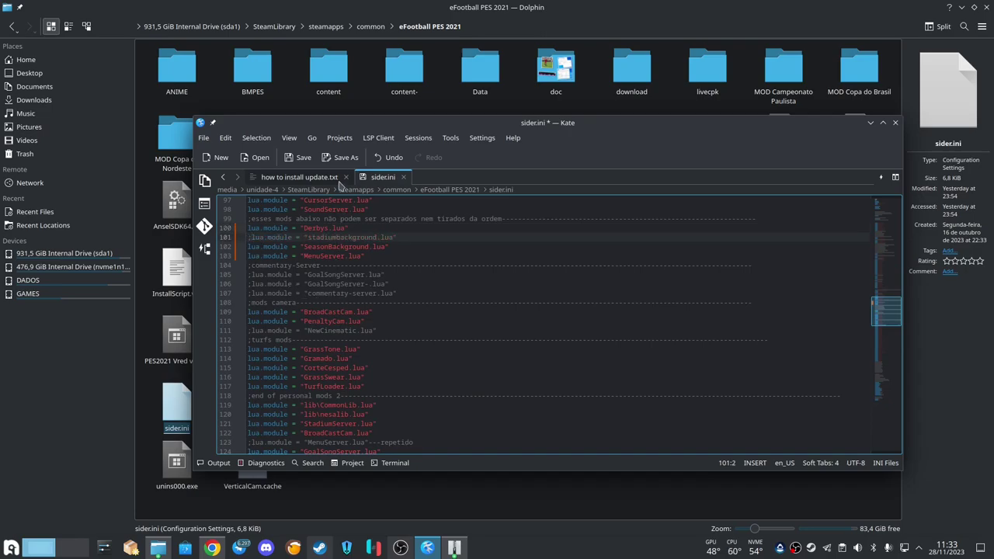
{"action": "left_click", "coordinate": [303, 158]}
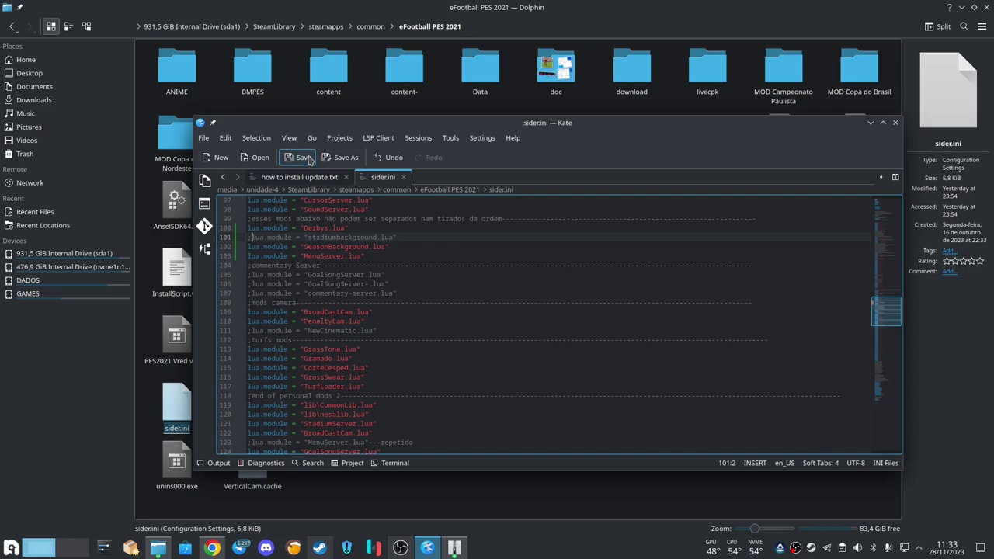
{"action": "left_click", "coordinate": [403, 178]}
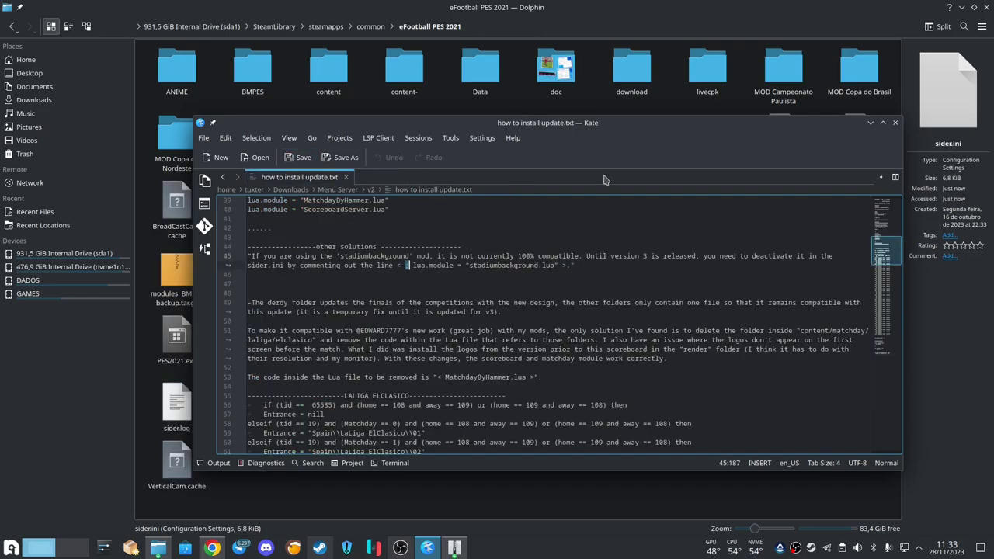
{"action": "left_click", "coordinate": [871, 124]}
Split the file manager view and show Menu Server V1's MenuServer AIO content folder beside the game's content folder.
{"action": "left_click", "coordinate": [938, 27]}
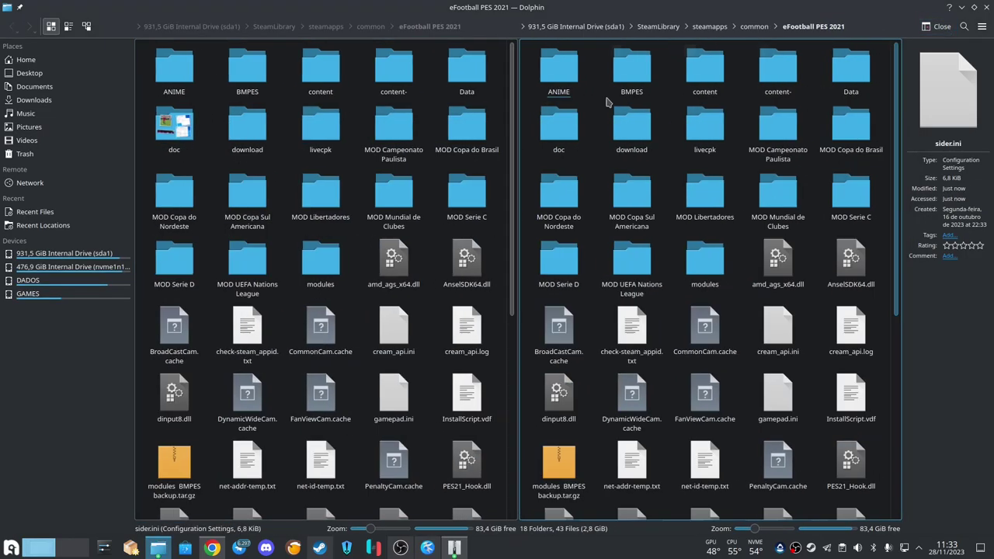
{"action": "left_click", "coordinate": [331, 137]}
{"action": "left_click", "coordinate": [38, 99]}
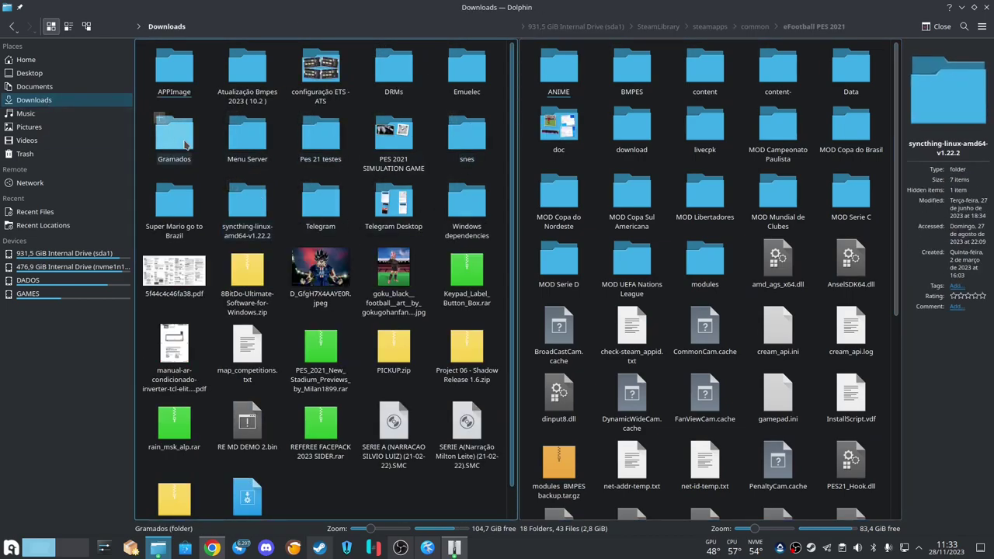
{"action": "left_click", "coordinate": [236, 138]}
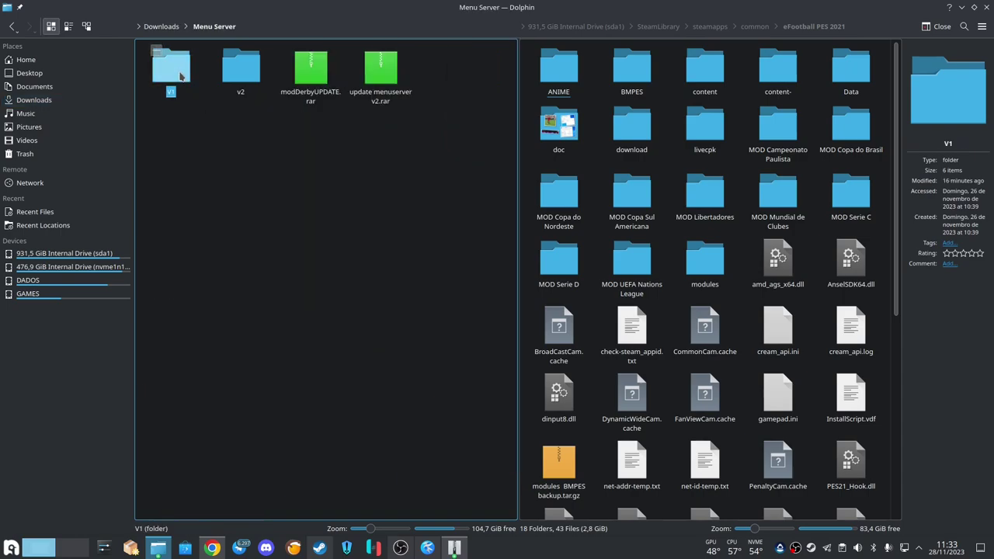
{"action": "left_click", "coordinate": [177, 78]}
{"action": "left_click", "coordinate": [172, 74]}
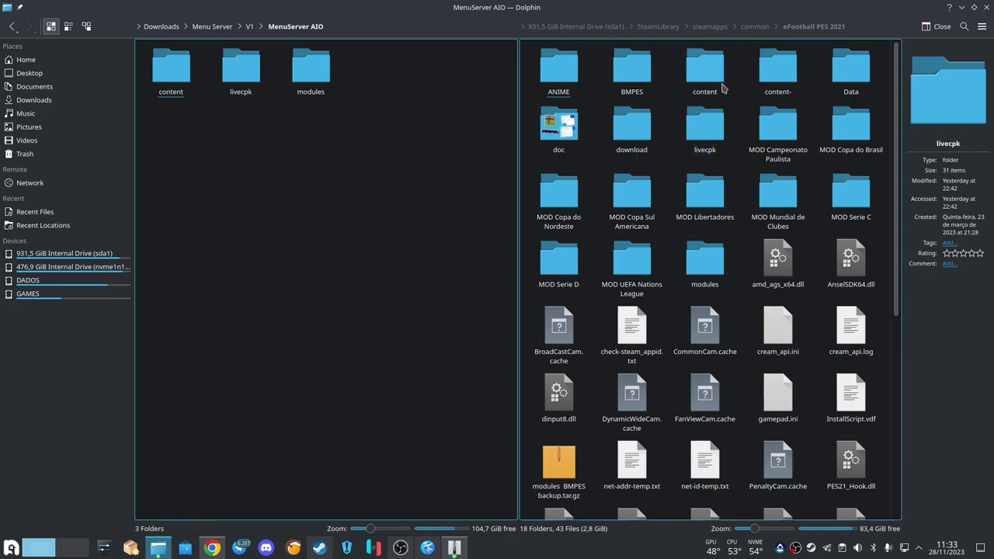
{"action": "left_click", "coordinate": [170, 70]}
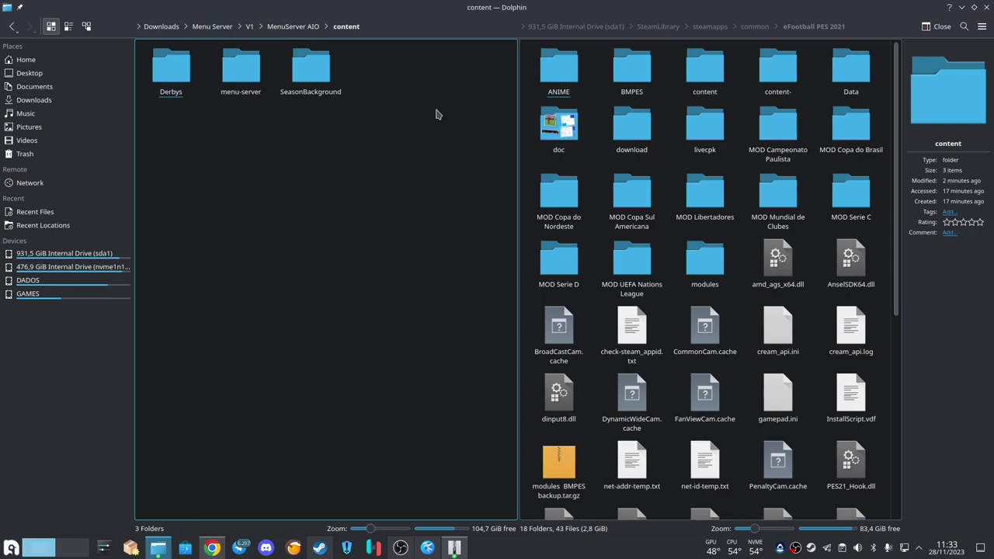
{"action": "left_click", "coordinate": [703, 78]}
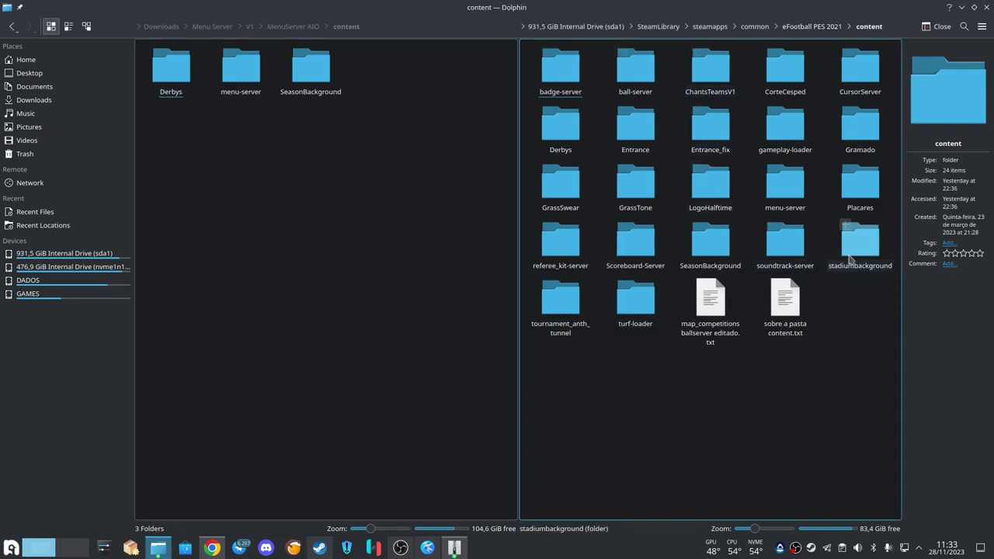
Select the Derbys, menu-server, stadiumbackground and SeasonBackground folders in the game's content folder.
{"action": "left_click", "coordinate": [854, 245]}
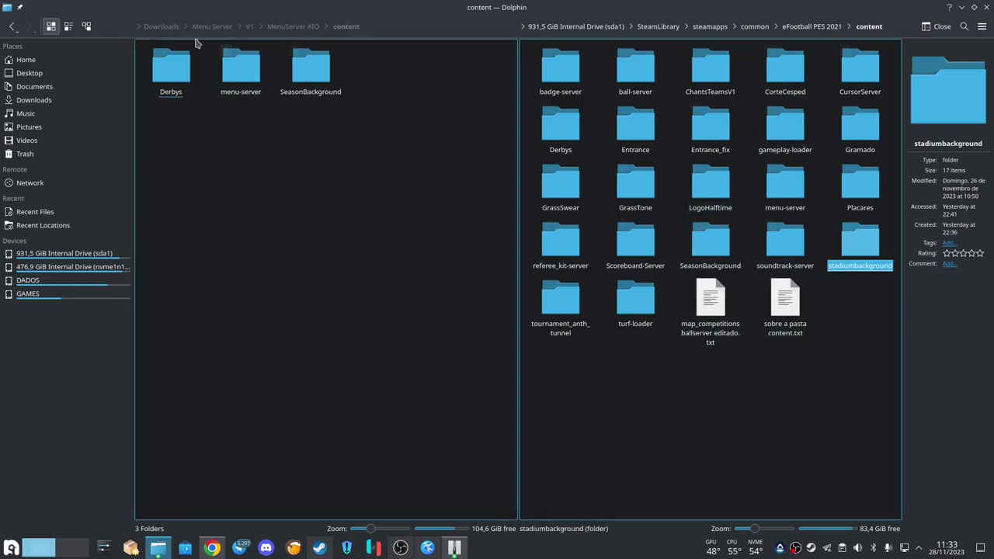
{"action": "left_click", "coordinate": [573, 124]}
{"action": "left_click", "coordinate": [785, 187], "text": "ctrl"}
{"action": "left_click", "coordinate": [855, 241], "text": "ctrl"}
{"action": "left_click", "coordinate": [712, 240], "text": "ctrl"}
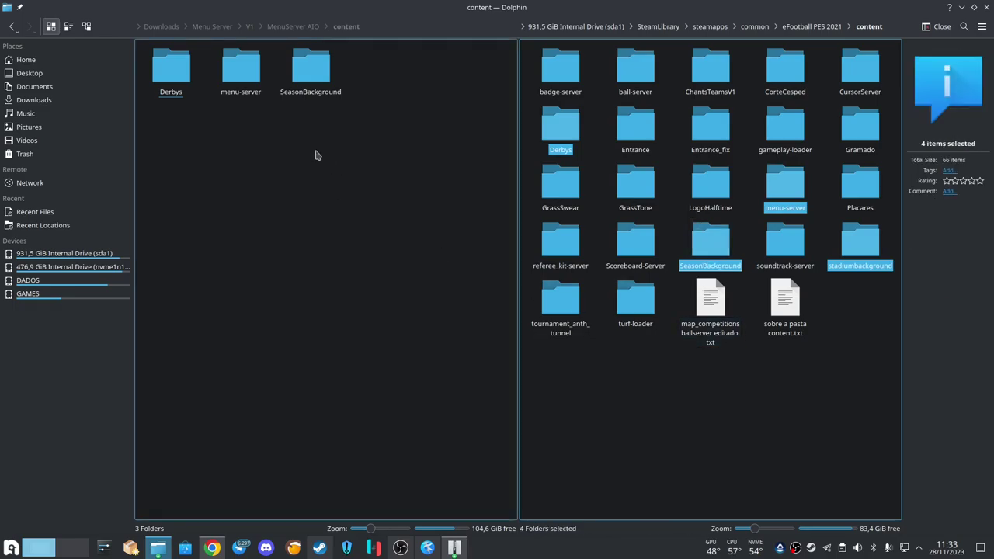
Compare the livecpk folders of MenuServer AIO and the game, selecting healthArrow and Menu in both.
{"action": "key", "text": "alt+Left"}
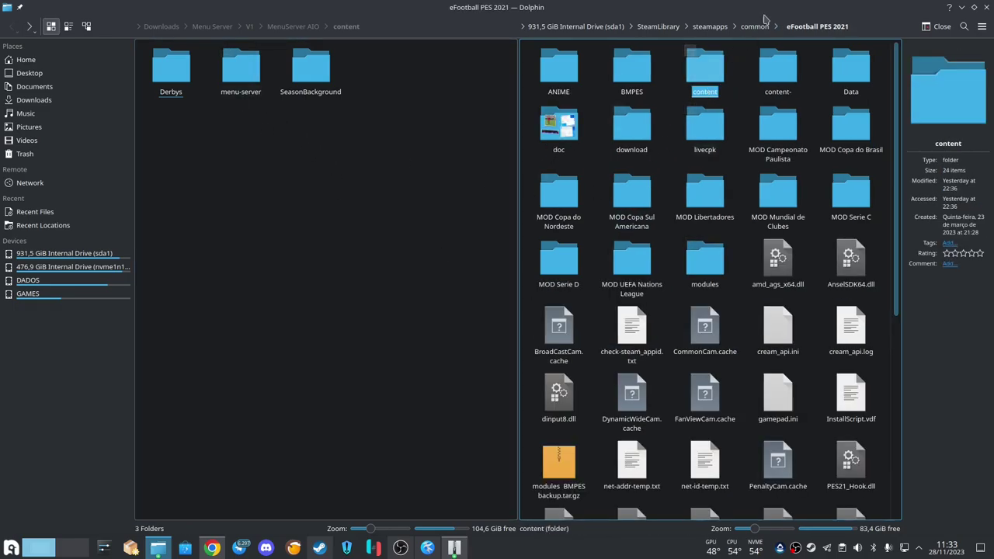
{"action": "double_click", "coordinate": [707, 126]}
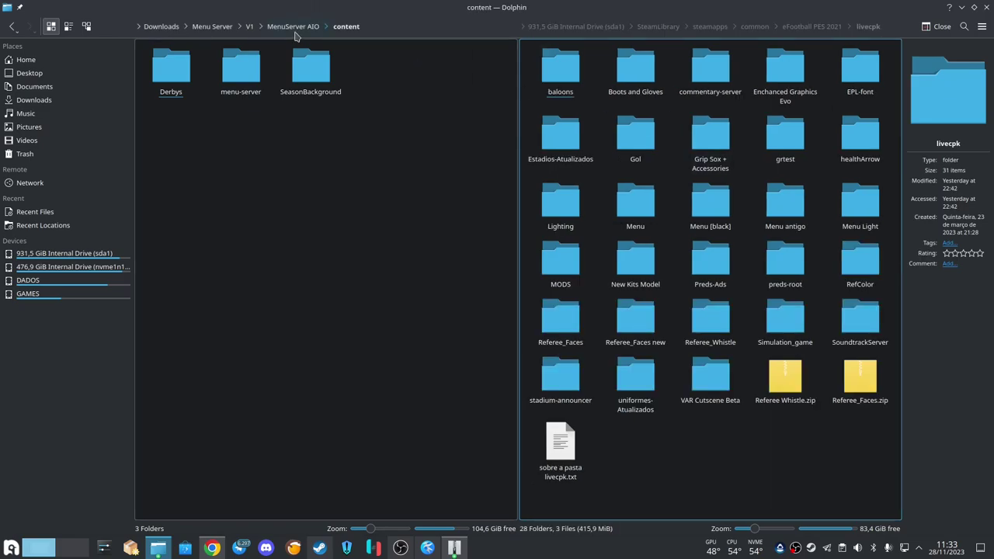
{"action": "left_click", "coordinate": [295, 26]}
{"action": "double_click", "coordinate": [249, 71]}
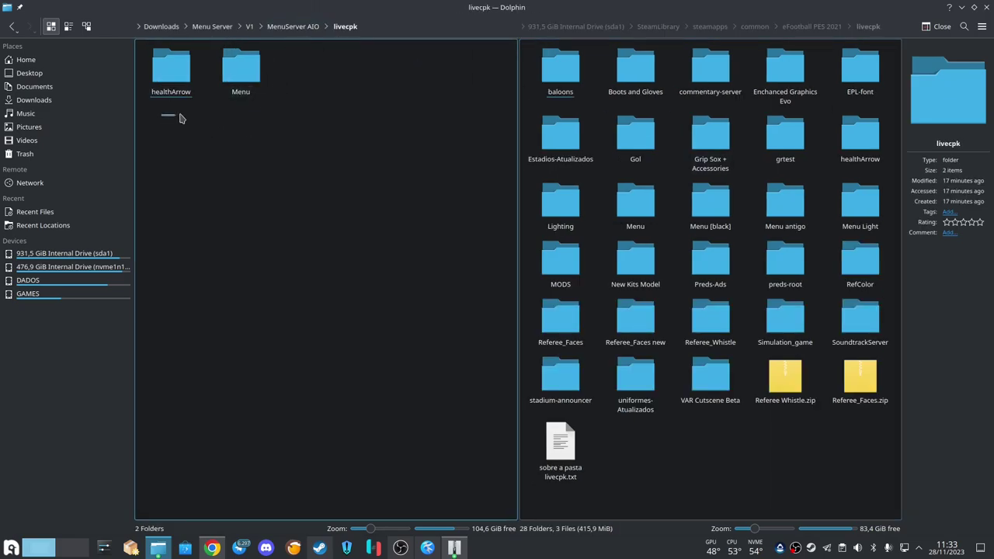
{"action": "left_click_drag", "start_coordinate": [170, 119], "coordinate": [279, 86]}
{"action": "left_click", "coordinate": [633, 202]}
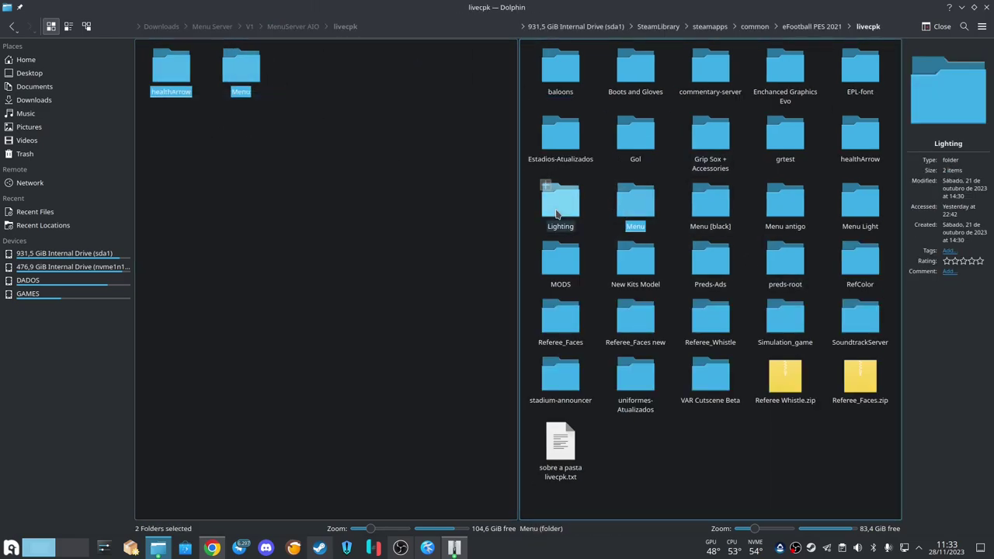
{"action": "left_click", "coordinate": [855, 143], "text": "ctrl"}
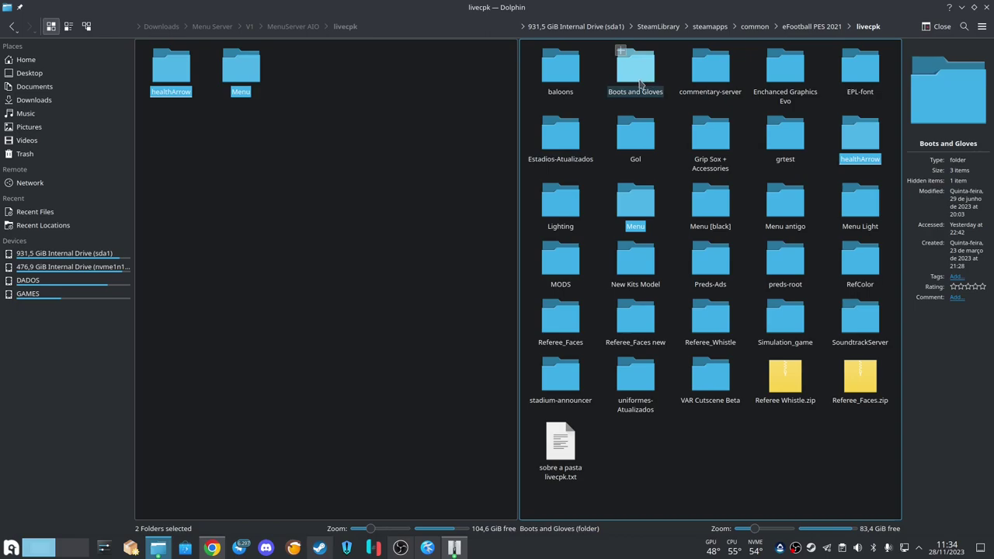
Show the MenuServer AIO modules folder beside the game's modules folder.
{"action": "key", "text": "BackSpace"}
{"action": "left_click", "coordinate": [309, 26]}
{"action": "left_click", "coordinate": [318, 66]}
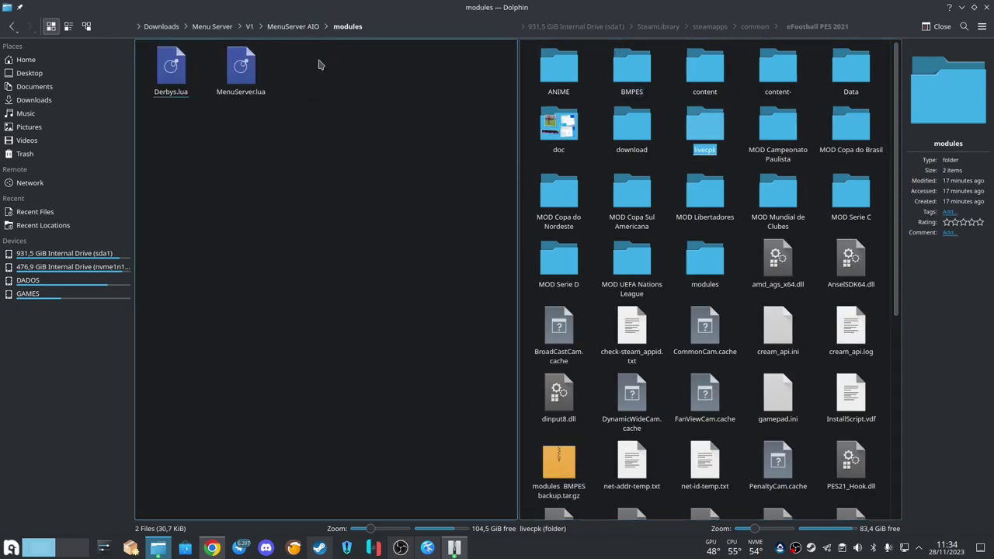
{"action": "left_click", "coordinate": [755, 27]}
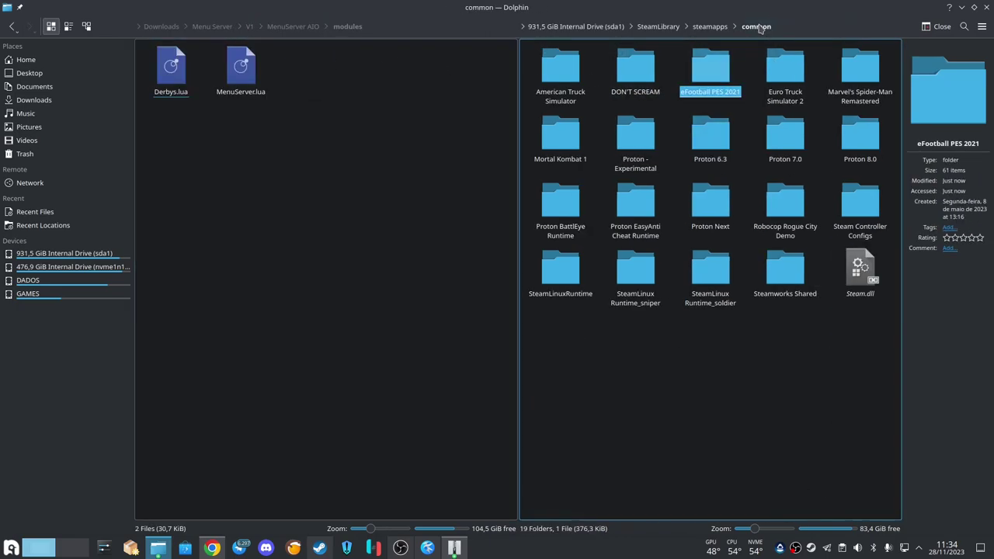
{"action": "left_click", "coordinate": [721, 48]}
{"action": "left_click", "coordinate": [706, 265]}
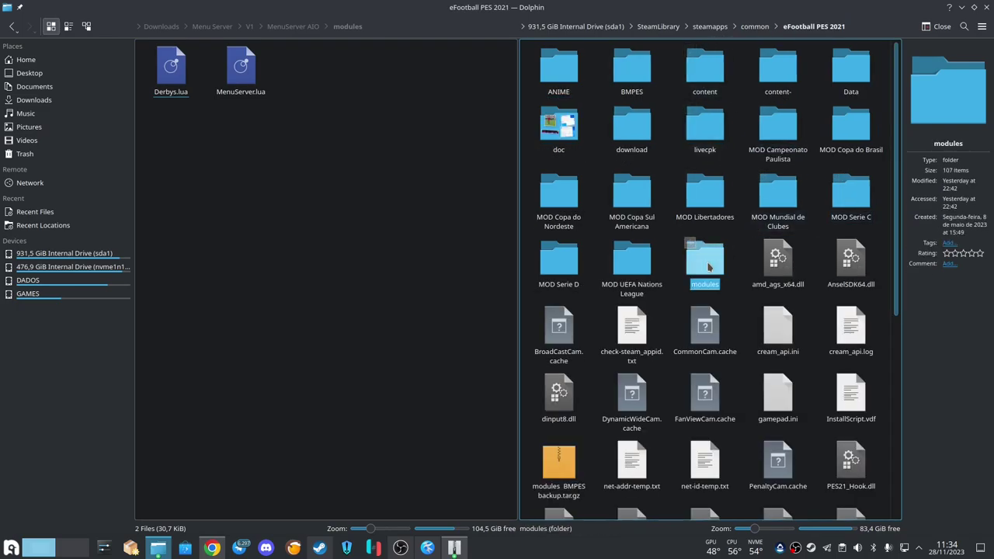
{"action": "double_click", "coordinate": [708, 266]}
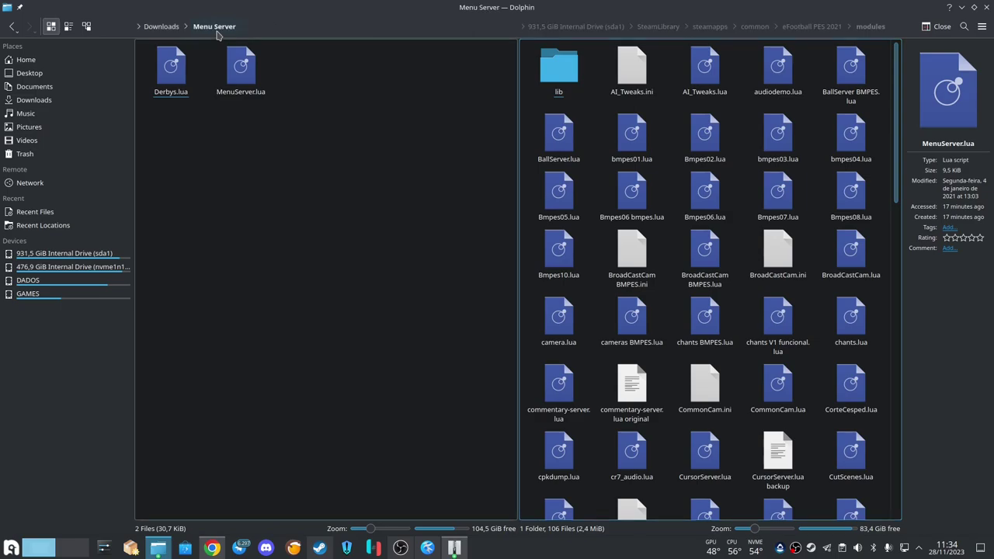
Cut Derbys.lua and SeasonBackground.lua from the modules folder of Menu Server v2.
{"action": "left_click", "coordinate": [212, 26]}
{"action": "double_click", "coordinate": [244, 73]}
{"action": "left_click", "coordinate": [247, 78]}
{"action": "double_click", "coordinate": [247, 78]}
{"action": "left_click_drag", "start_coordinate": [159, 141], "coordinate": [277, 83]}
{"action": "key", "text": "ctrl+x"}
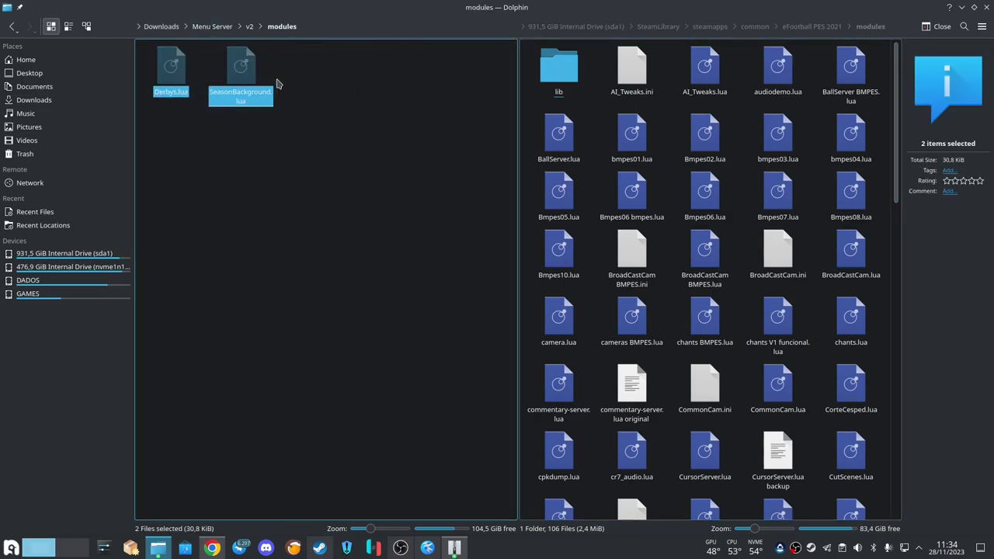
Paste the cut lua files into V1's MenuServer AIO modules folder, overwriting the existing Derbys.lua.
{"action": "key", "text": "alt+Left"}
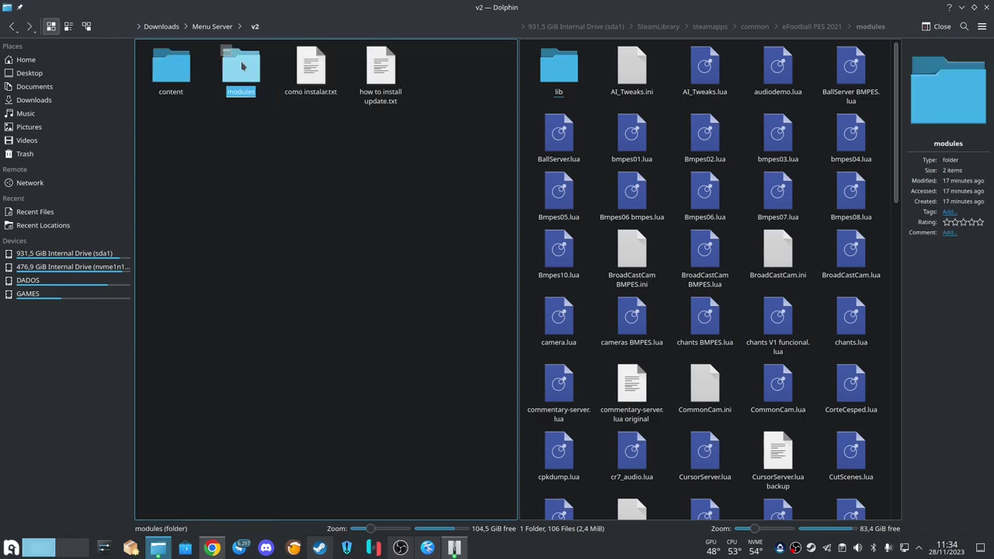
{"action": "key", "text": "alt+Left"}
{"action": "double_click", "coordinate": [173, 68]}
{"action": "double_click", "coordinate": [184, 70]}
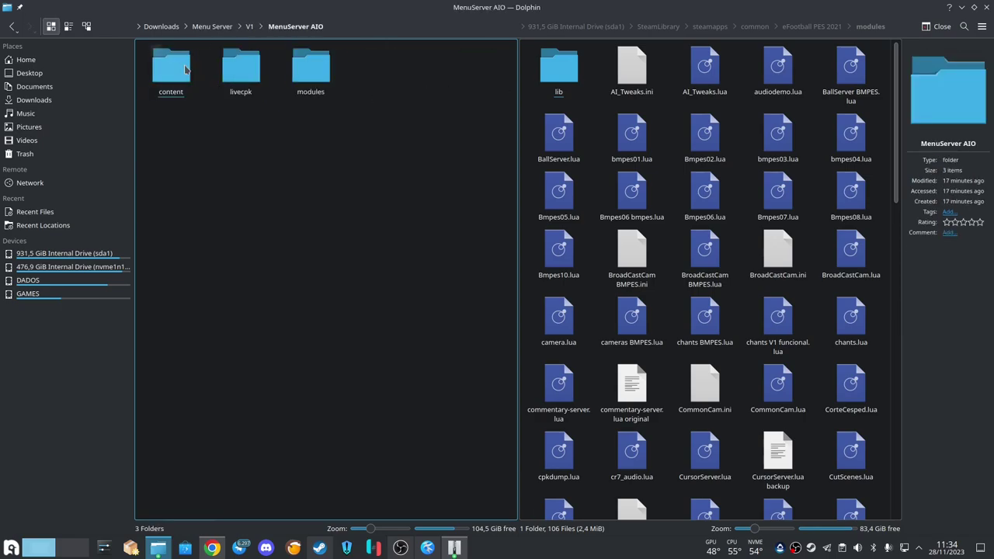
{"action": "double_click", "coordinate": [311, 68]}
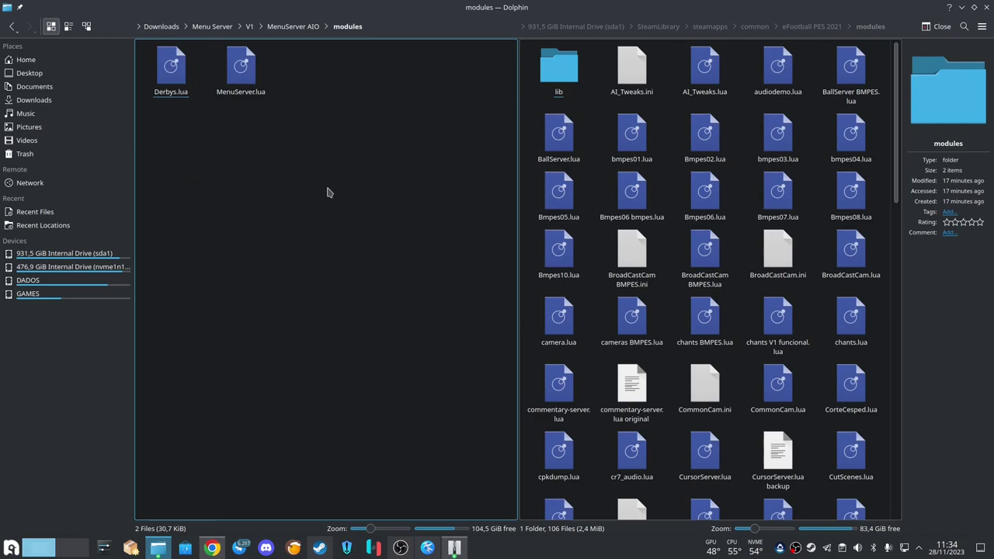
{"action": "key", "text": "ctrl+v"}
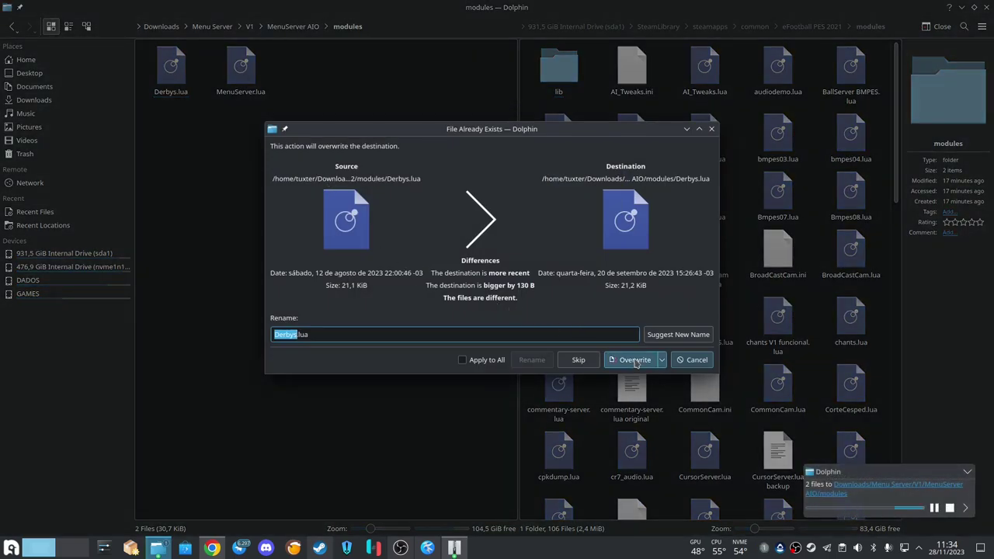
{"action": "left_click", "coordinate": [635, 359]}
{"action": "left_click", "coordinate": [282, 157]}
{"action": "right_click", "coordinate": [282, 157]}
Check the Derbys, MenuServer and SeasonBackground lua files in the MenuServer AIO modules folder against the game's modules.
{"action": "left_click_drag", "start_coordinate": [161, 121], "coordinate": [347, 140]}
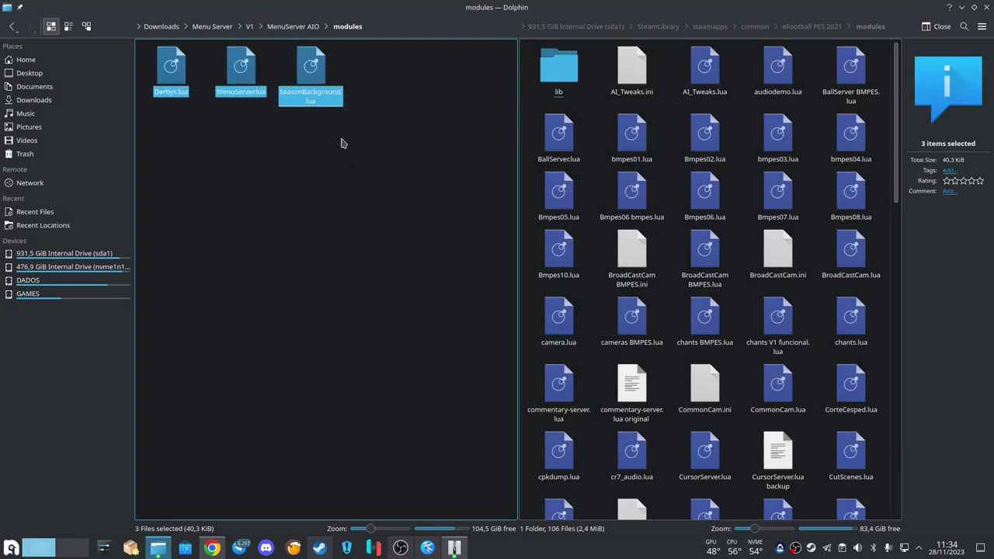
{"action": "left_click", "coordinate": [242, 87]}
{"action": "left_click", "coordinate": [171, 74]}
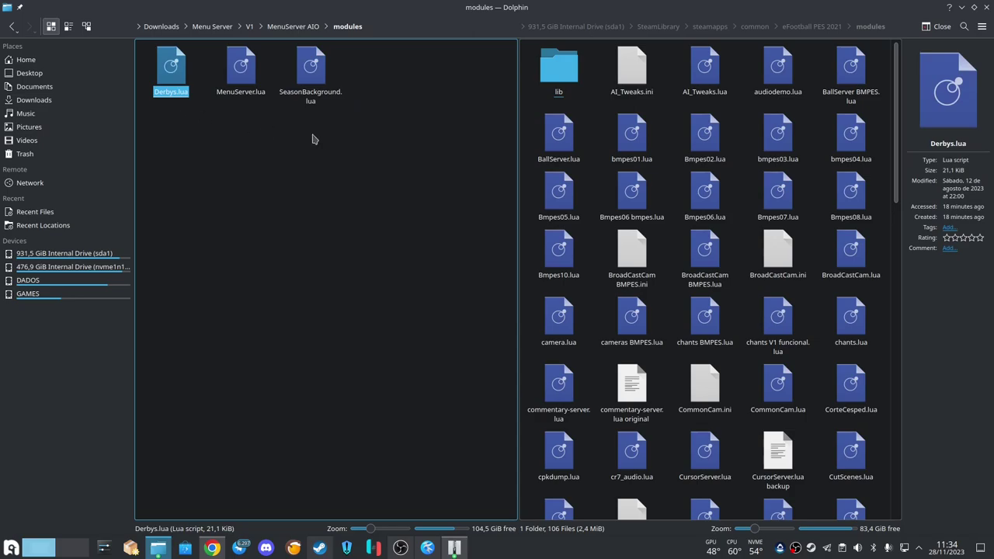
{"action": "left_click", "coordinate": [312, 86]}
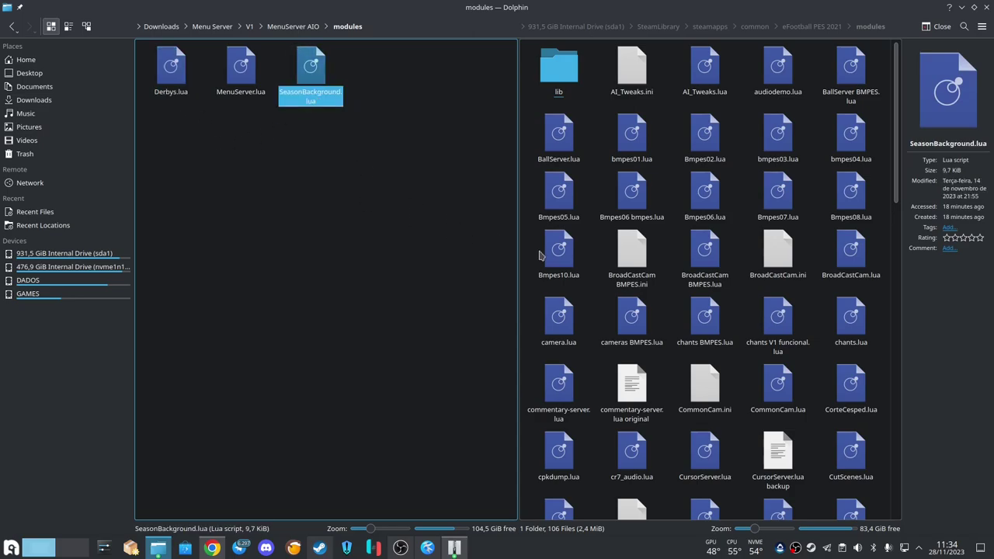
{"action": "left_click_drag", "start_coordinate": [160, 157], "coordinate": [348, 100]}
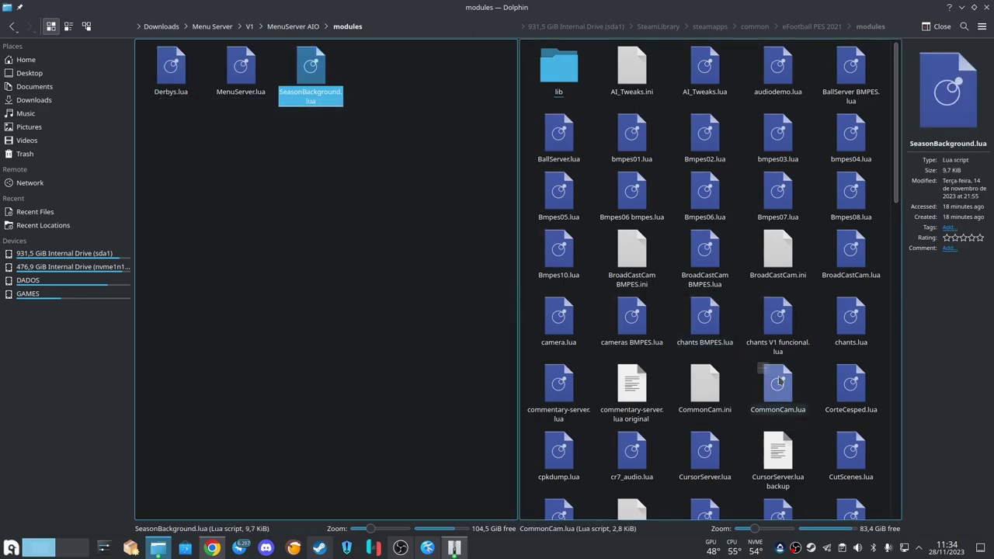
{"action": "left_click", "coordinate": [778, 384]}
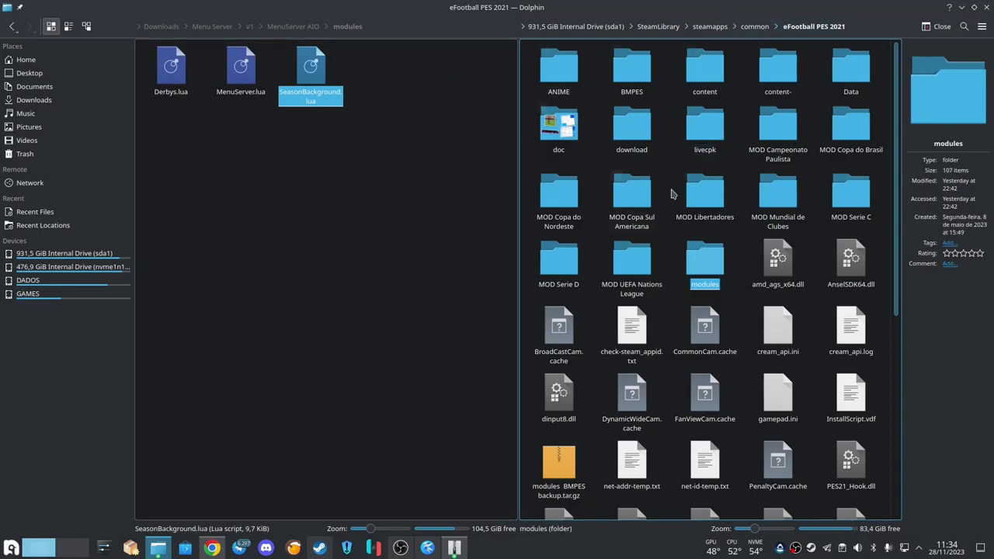
Open sider.ini from the eFootball PES 2021 folder and look through its cpk.root entries.
{"action": "scroll", "coordinate": [736, 269], "scroll_direction": "down", "scroll_amount": 5}
{"action": "double_click", "coordinate": [851, 318]}
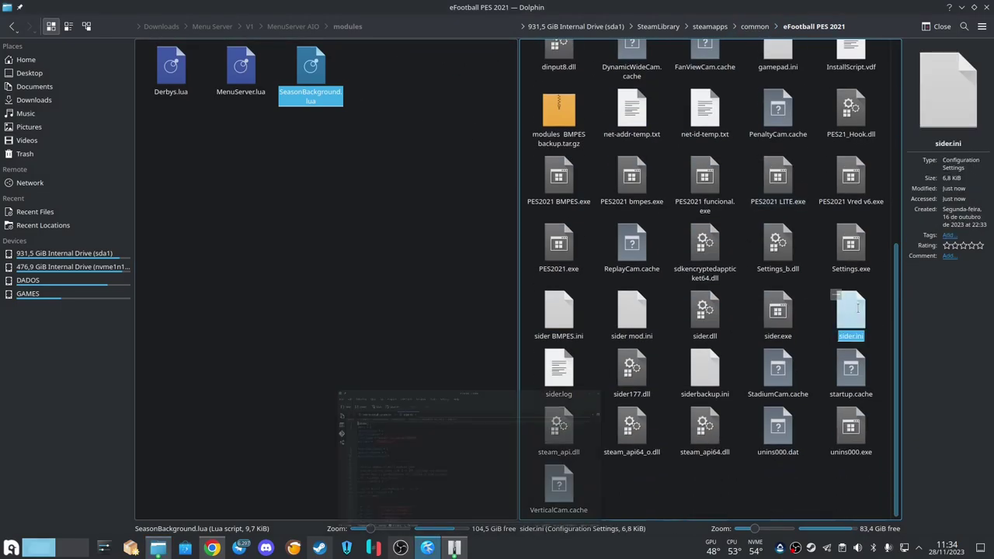
{"action": "scroll", "coordinate": [434, 296], "scroll_direction": "down", "scroll_amount": 10}
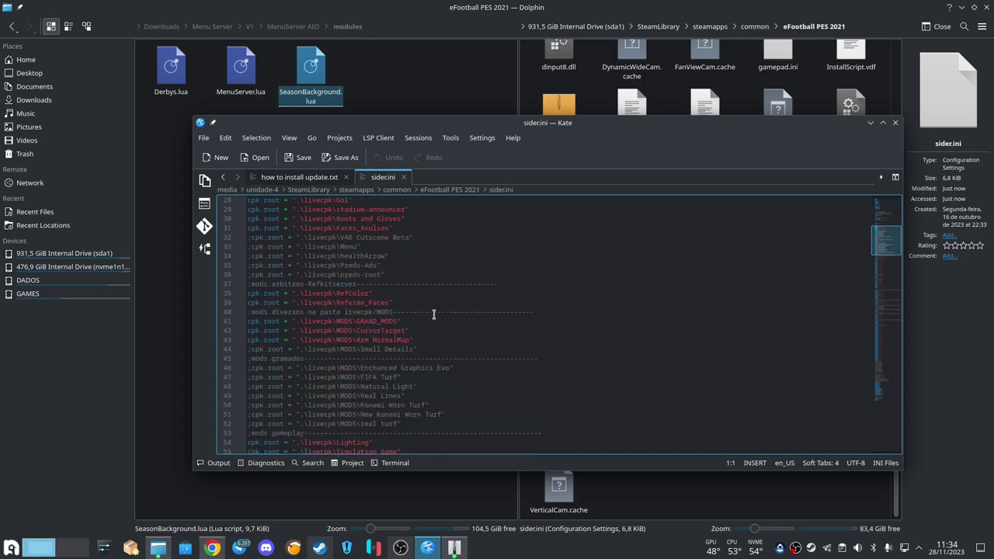
{"action": "scroll", "coordinate": [403, 283], "scroll_direction": "down", "scroll_amount": 2}
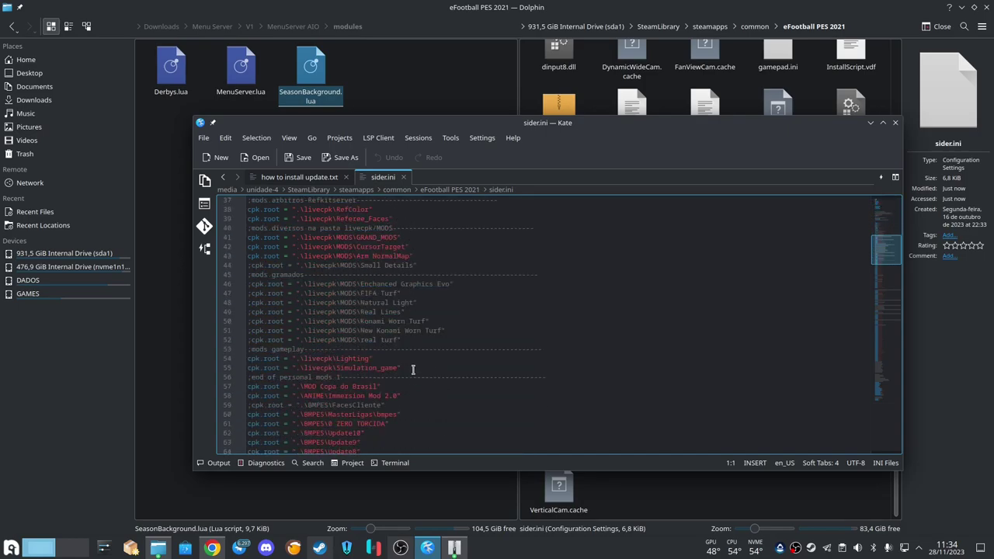
Show the healthArrow and Menu folders inside the livecpk folder of MenuServer AIO.
{"action": "left_click", "coordinate": [366, 78]}
{"action": "left_click", "coordinate": [281, 30]}
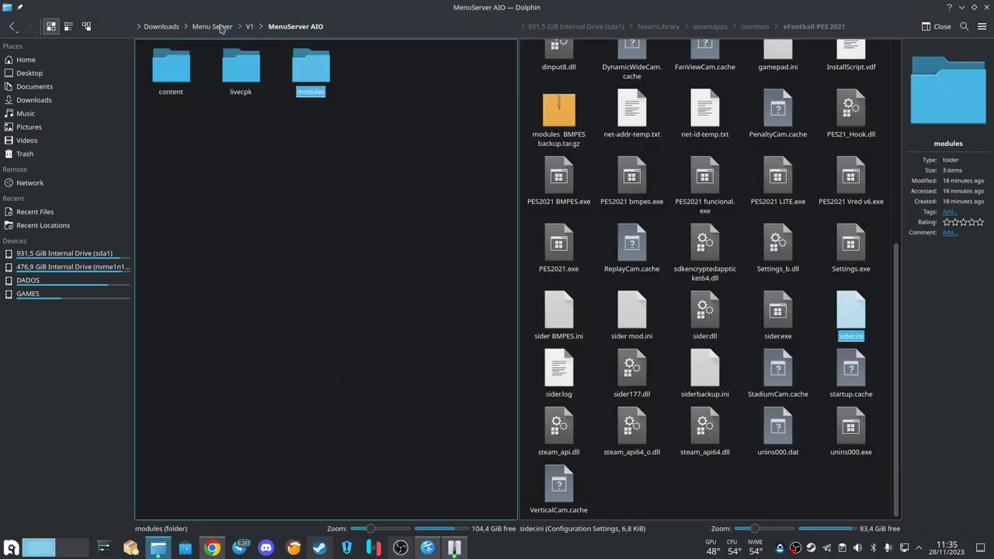
{"action": "double_click", "coordinate": [241, 70]}
{"action": "double_click", "coordinate": [171, 70]}
{"action": "key", "text": "alt+Left"}
{"action": "mouse_move", "coordinate": [165, 134]}
{"action": "left_mouse_down"}
{"action": "mouse_move", "coordinate": [246, 115]}
{"action": "mouse_move", "coordinate": [298, 70]}
{"action": "left_mouse_up"}
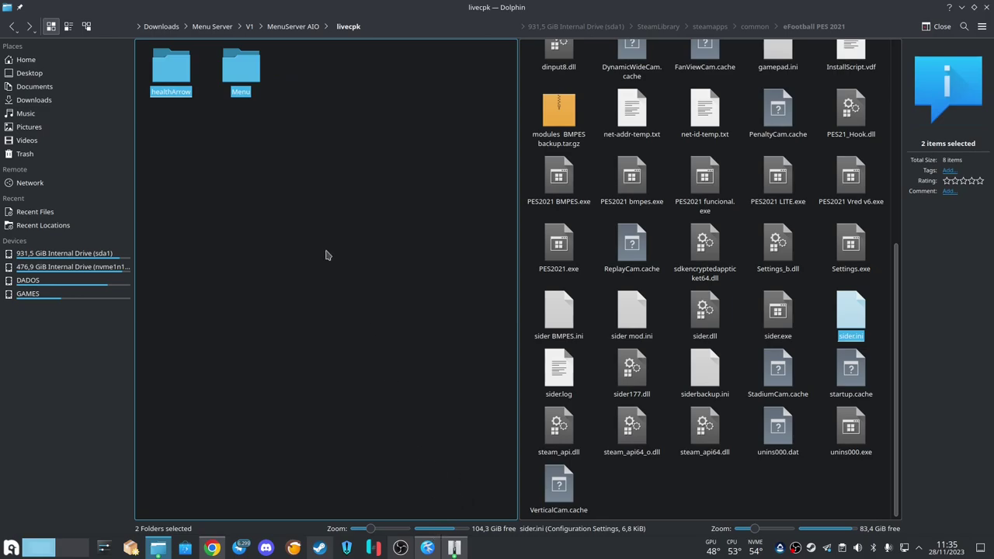
Search sider.ini for the healthArrow cpk.root entry.
{"action": "left_click", "coordinate": [427, 547]}
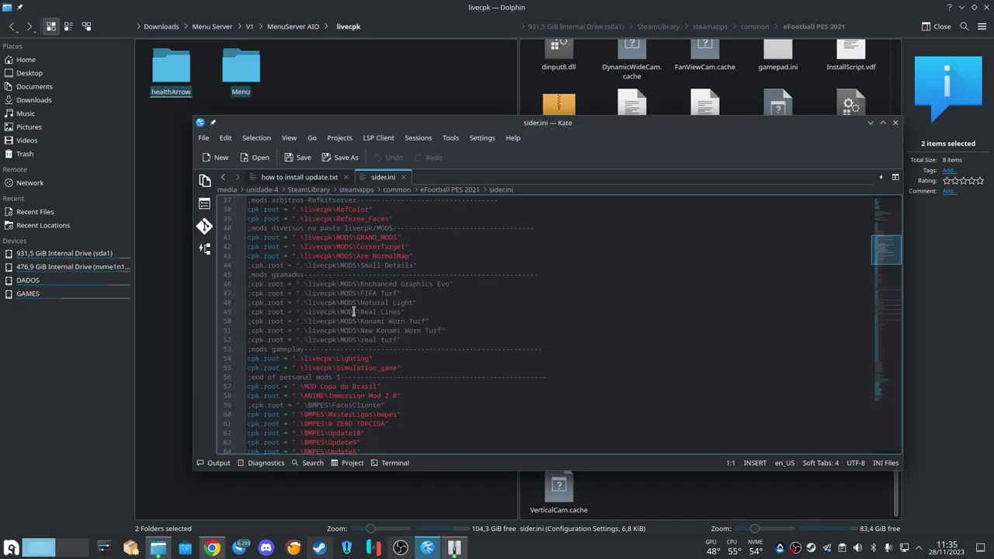
{"action": "scroll", "coordinate": [410, 356], "scroll_direction": "up", "scroll_amount": 7}
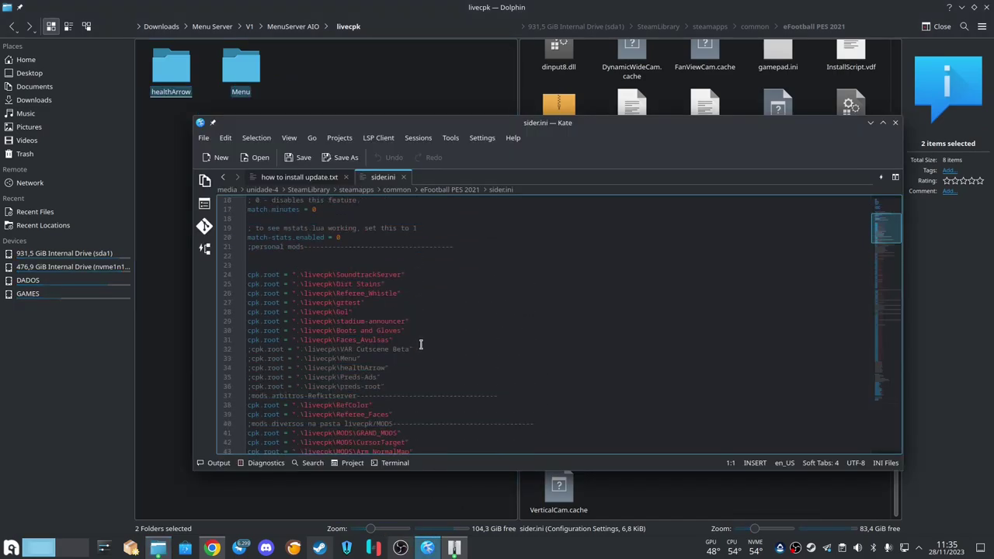
{"action": "key", "text": "ctrl+f"}
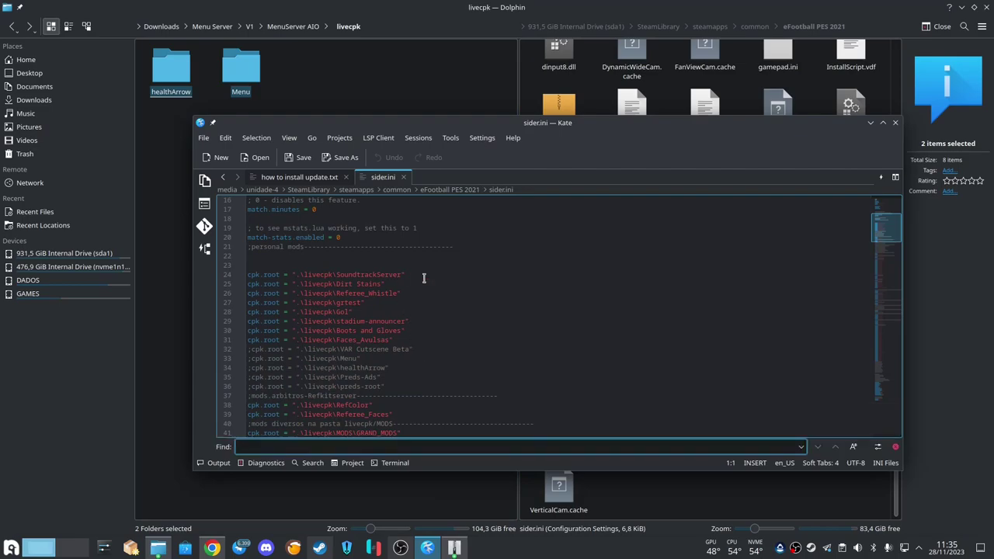
{"action": "type", "text": "heal"}
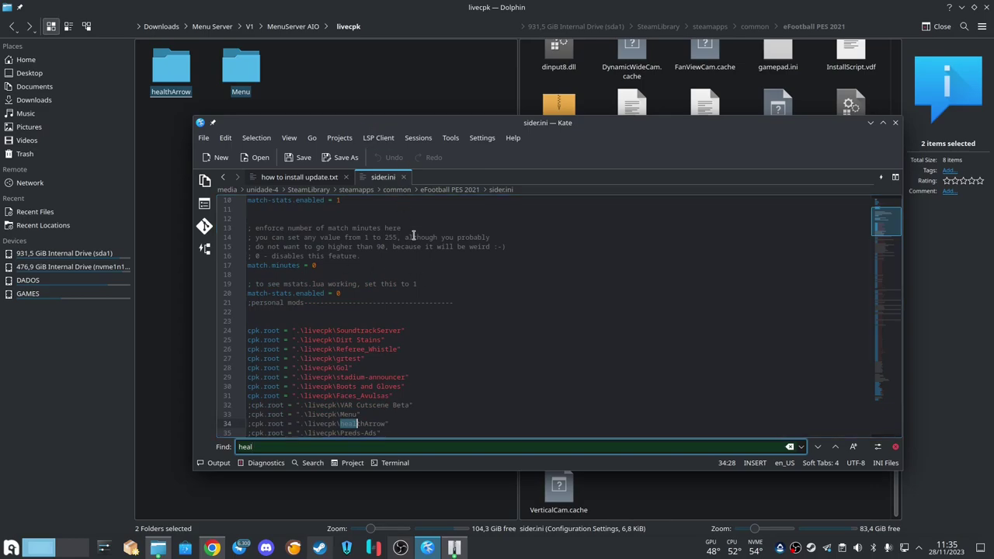
{"action": "scroll", "coordinate": [415, 379], "scroll_direction": "down", "scroll_amount": 3}
{"action": "left_click_drag", "start_coordinate": [389, 342], "coordinate": [325, 336]}
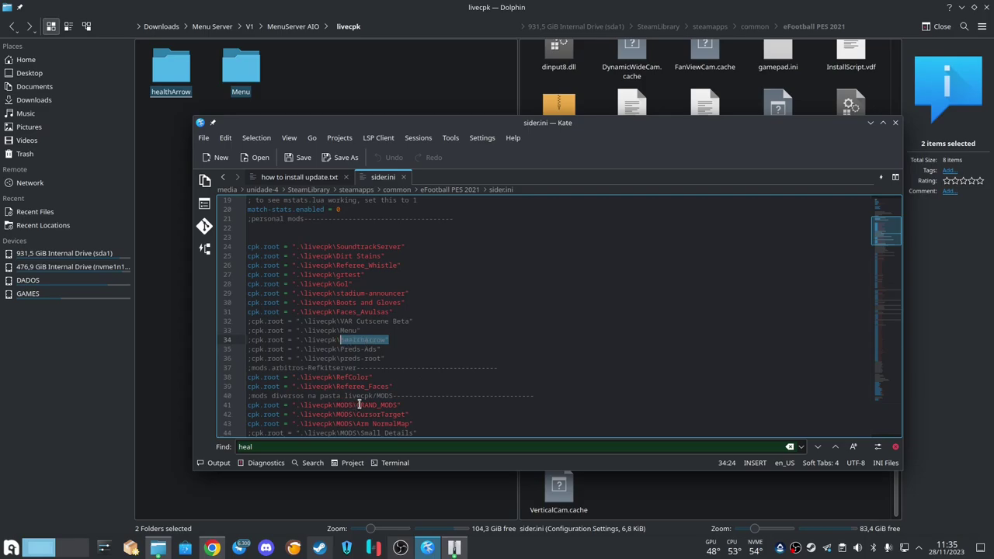
{"action": "key", "text": "ctrl+f"}
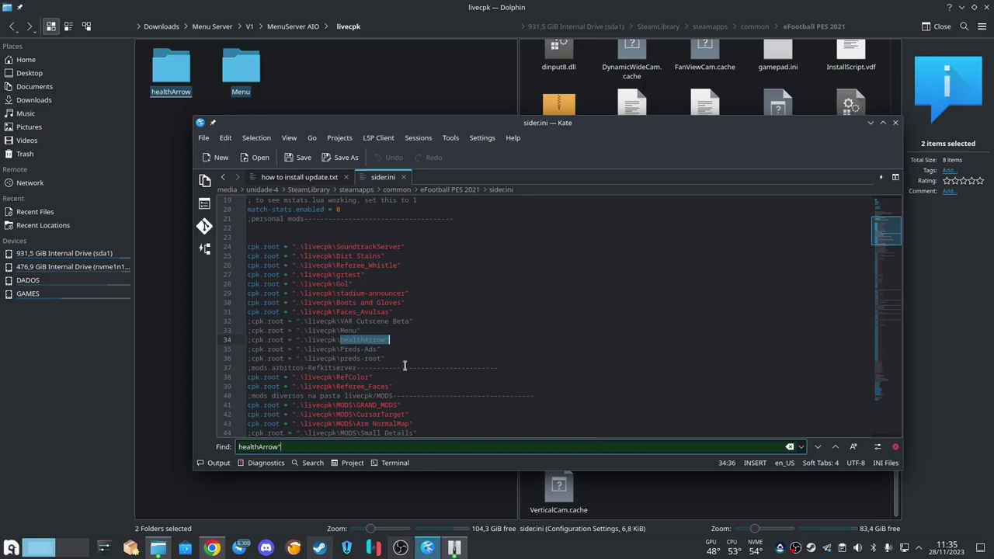
Enable the Menu and healthArrow cpk.root lines in sider.ini by removing their leading semicolons.
{"action": "left_click_drag", "start_coordinate": [359, 332], "coordinate": [247, 331]}
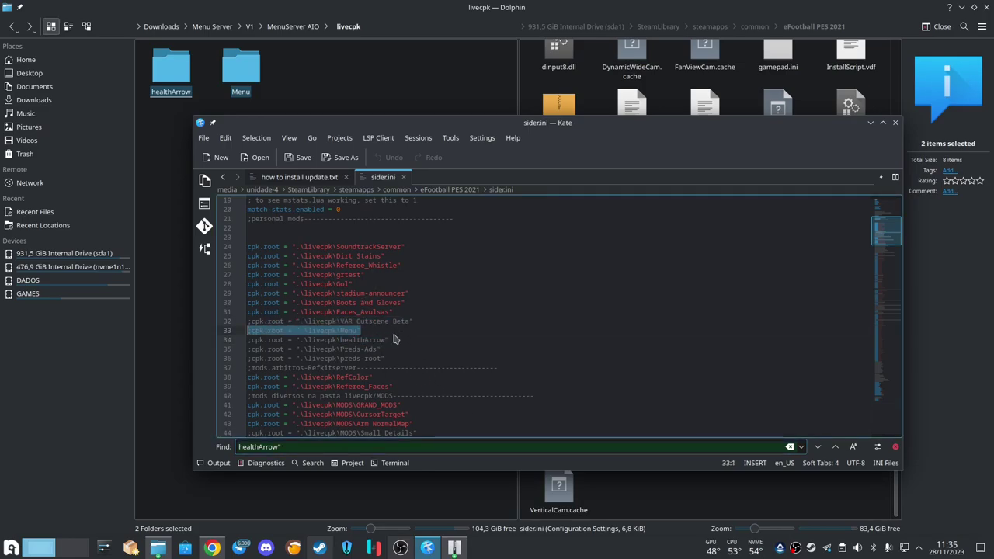
{"action": "key", "text": "Escape"}
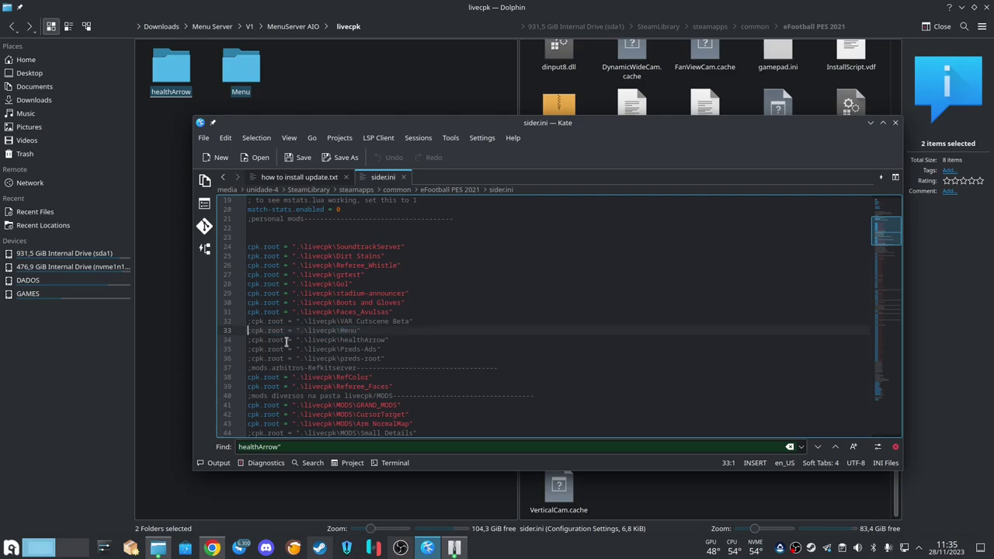
{"action": "key", "text": "Delete"}
{"action": "key", "text": "Down"}
{"action": "key", "text": "Delete"}
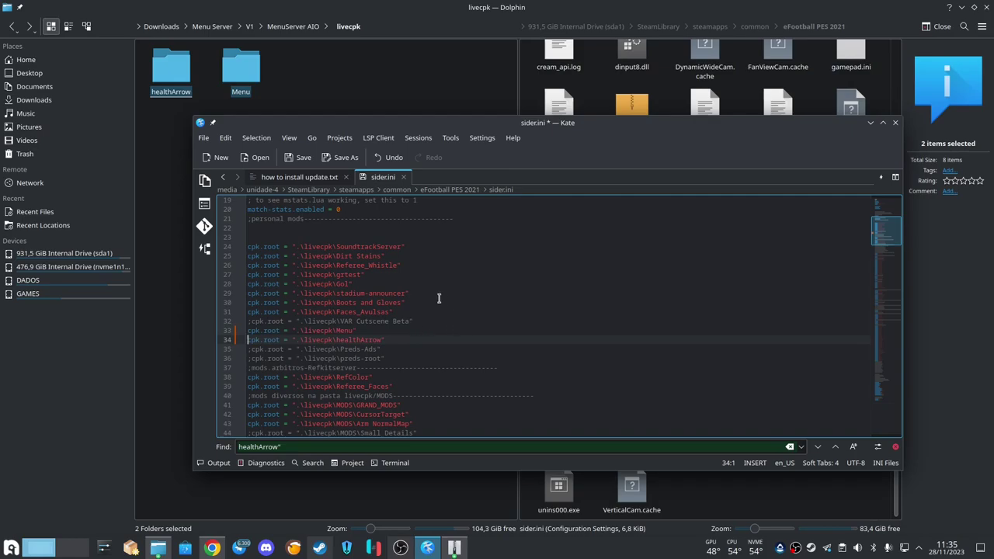
Search sider.ini in both directions for further occurrences of healthArrow without the closing quote.
{"action": "left_click", "coordinate": [317, 446]}
{"action": "key", "text": "BackSpace"}
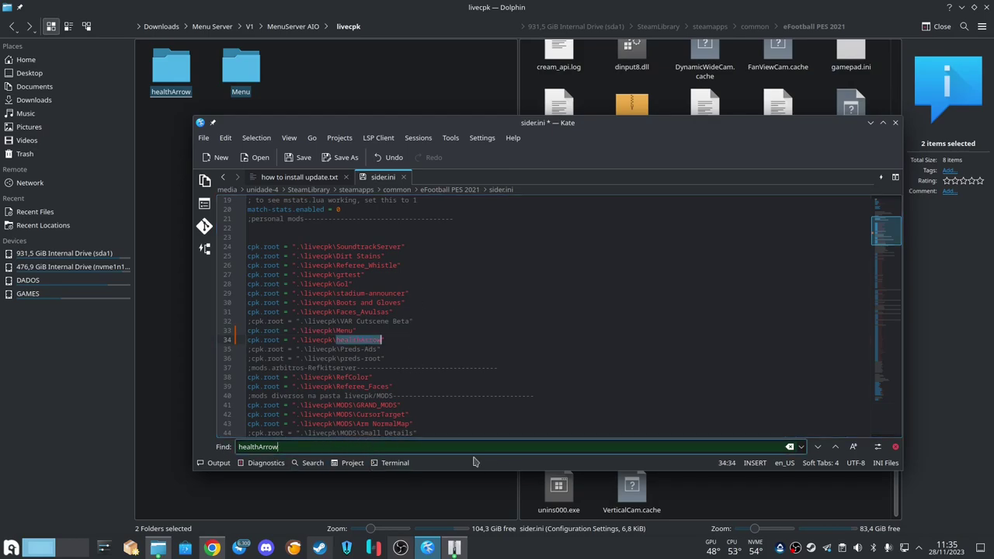
{"action": "left_click", "coordinate": [817, 446]}
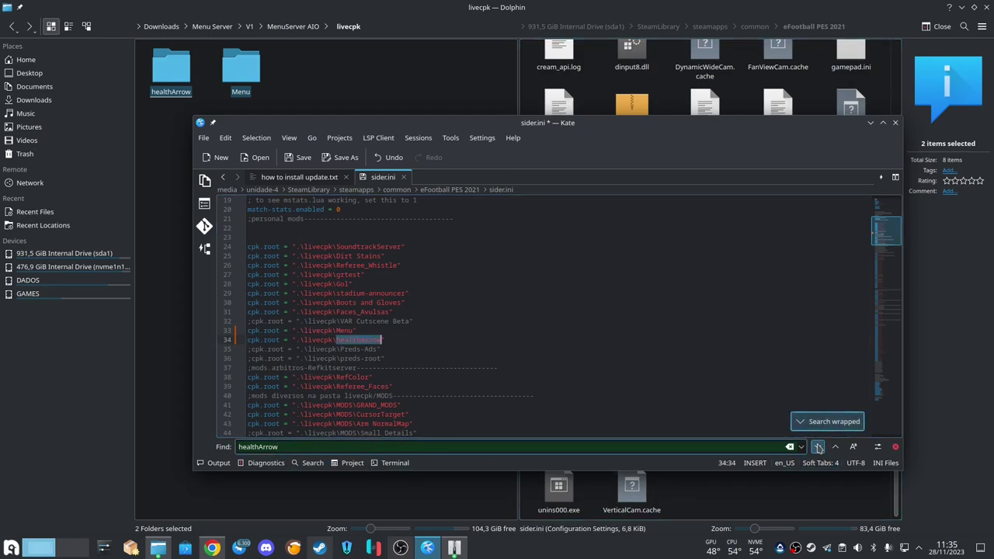
{"action": "left_click", "coordinate": [834, 447]}
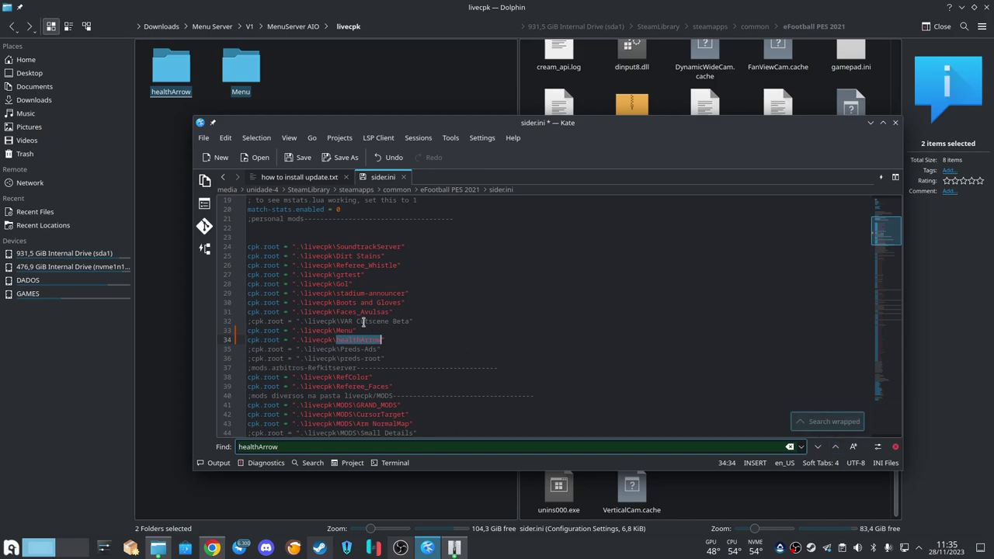
Save sider.ini and compare its Menu and healthArrow lines with the mod's livecpk folders.
{"action": "left_click_drag", "start_coordinate": [402, 349], "coordinate": [245, 330]}
{"action": "left_click", "coordinate": [297, 158]}
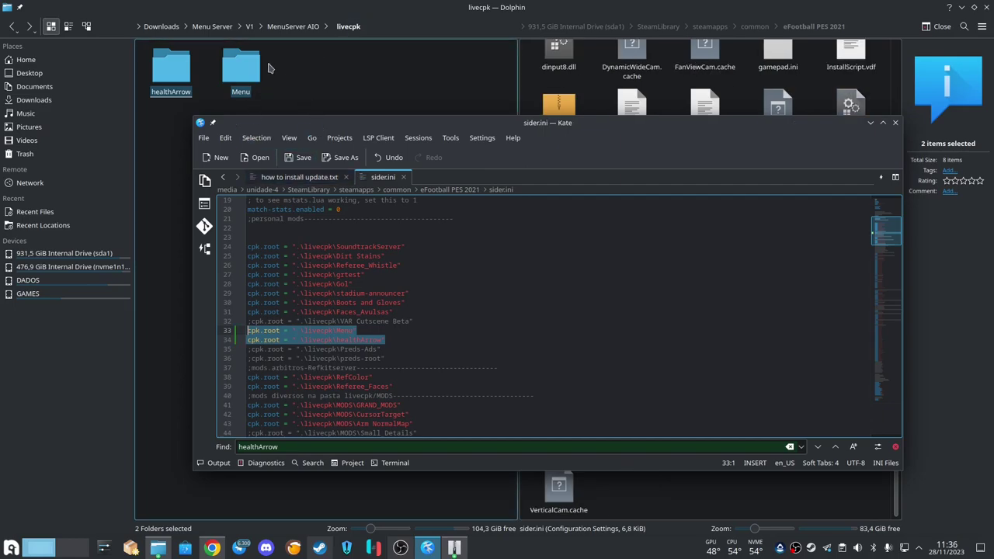
{"action": "left_click_drag", "start_coordinate": [291, 66], "coordinate": [181, 100]}
{"action": "key", "text": "alt+Tab"}
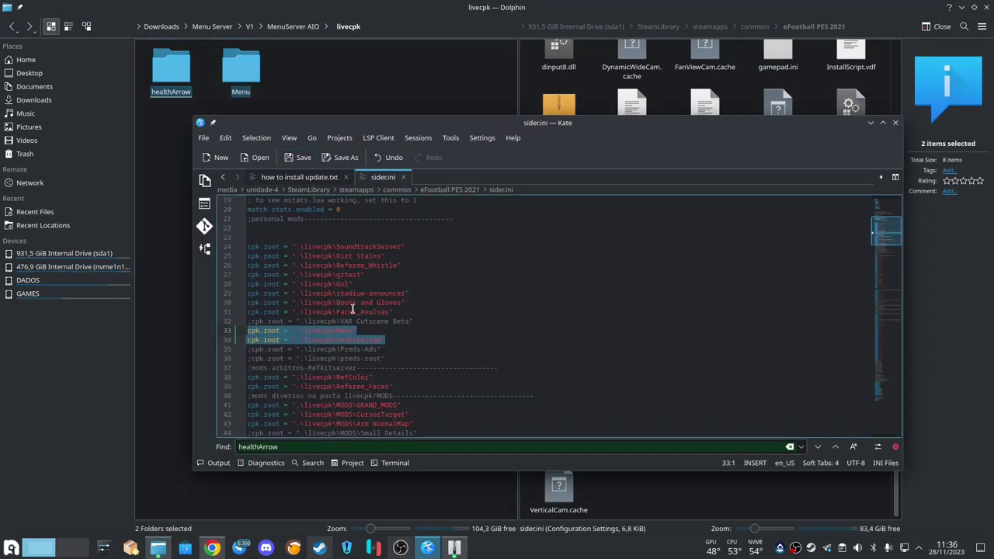
{"action": "key", "text": "alt+Tab"}
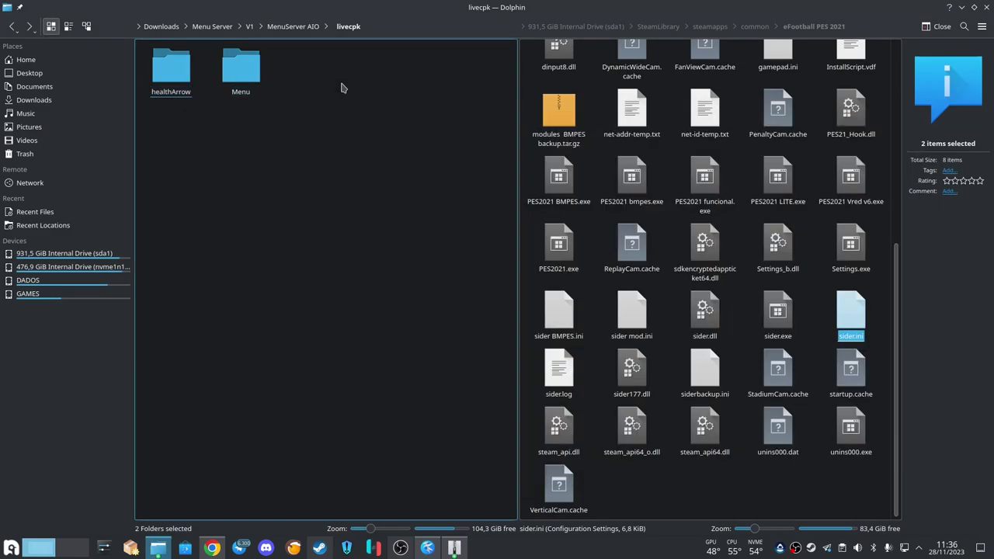
Return from livecpk to the Menu Server download folder and look over the files in the game's folder.
{"action": "key", "text": "alt+Up"}
{"action": "key", "text": "alt+Up"}
{"action": "key", "text": "alt+Up"}
{"action": "left_click", "coordinate": [747, 237]}
{"action": "scroll", "coordinate": [747, 238], "scroll_direction": "up", "scroll_amount": 5}
{"action": "scroll", "coordinate": [748, 238], "scroll_direction": "down", "scroll_amount": 5}
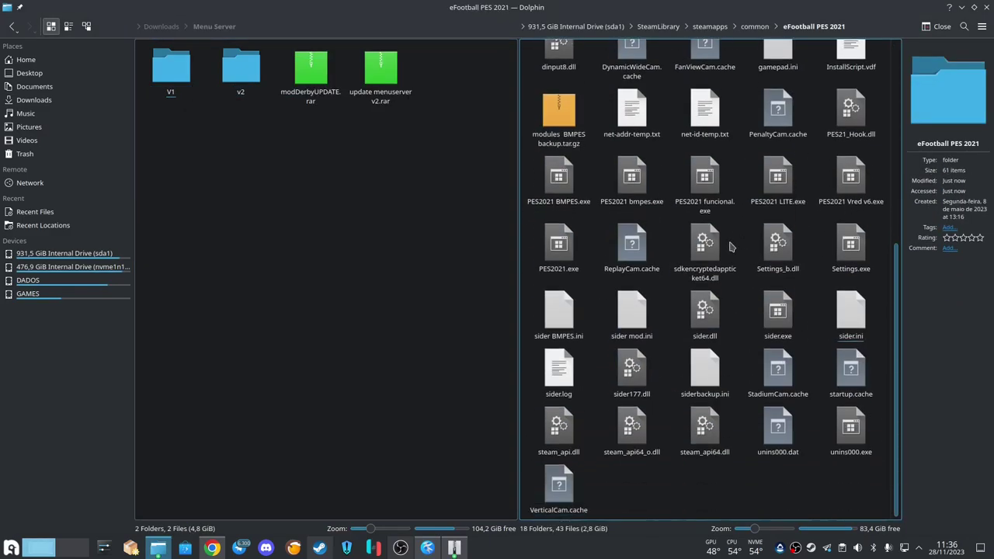
{"action": "left_click", "coordinate": [721, 249]}
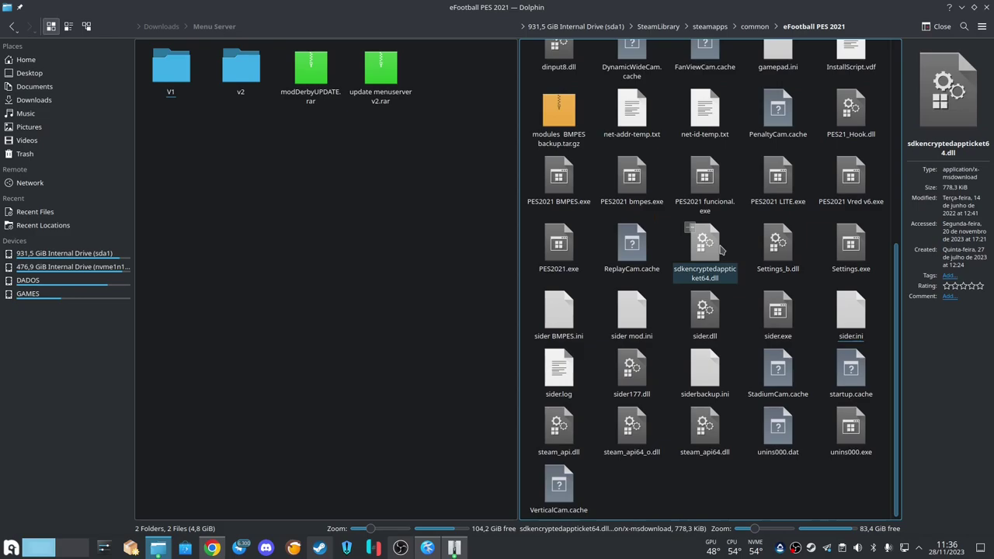
{"action": "key", "text": "Escape"}
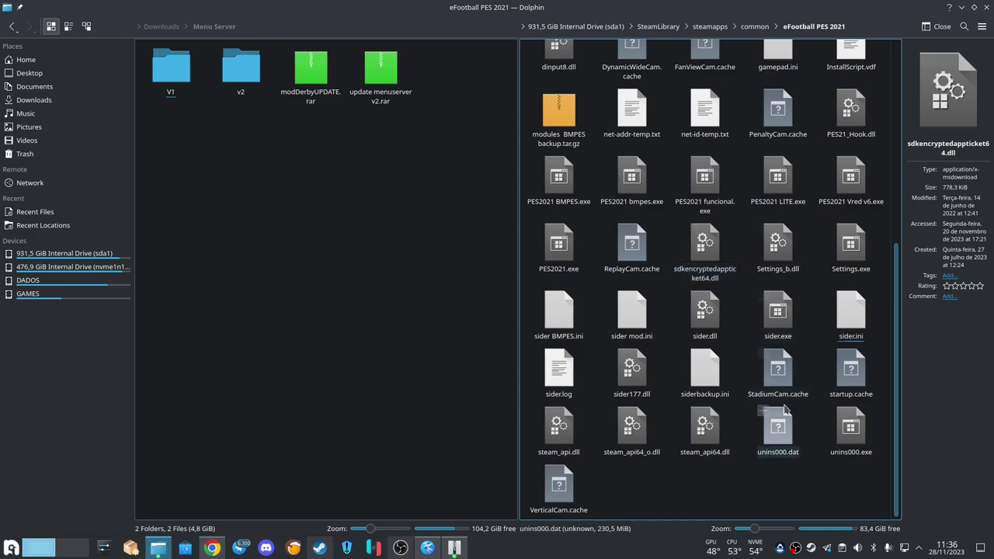
{"action": "left_click", "coordinate": [443, 480]}
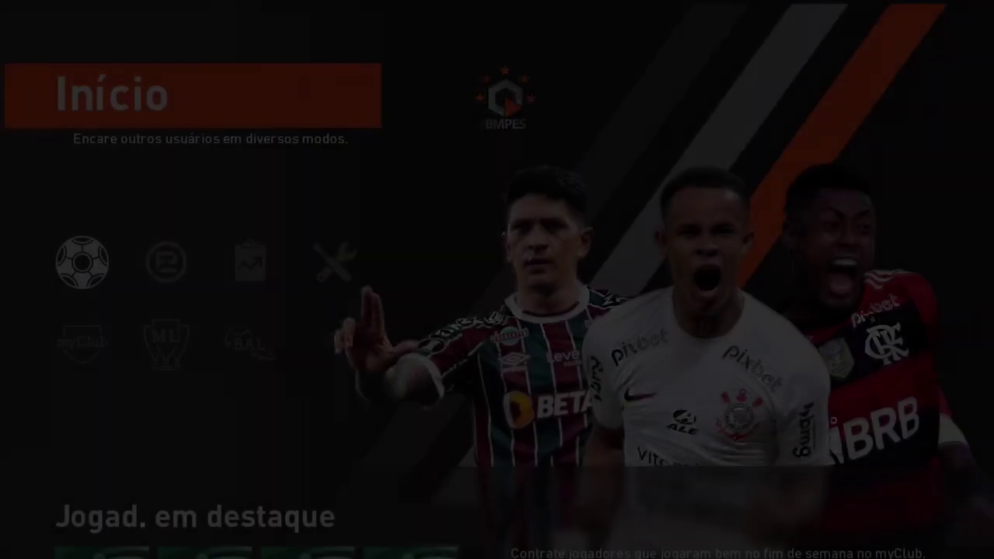
Switch to eFootball PES 2021 and start a match from the Início screen to reach team selection.
{"action": "key", "text": "Right"}
{"action": "key", "text": "Left"}
{"action": "key", "text": "Return"}
{"action": "key", "text": "Return"}
{"action": "key", "text": "Return"}
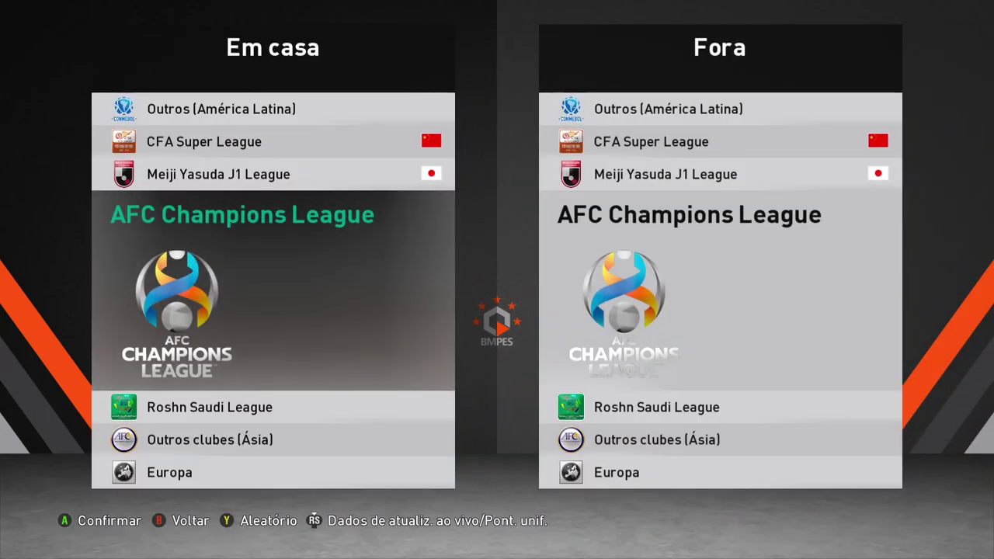
Choose Atlético Mineiro from Brasileirão Assaí as the home team.
{"action": "key", "text": "Up"}
{"action": "key", "text": "Up"}
{"action": "key", "text": "Up"}
{"action": "key", "text": "Up"}
{"action": "key", "text": "Up"}
{"action": "key", "text": "Up"}
{"action": "key", "text": "Up"}
{"action": "key", "text": "Up"}
{"action": "key", "text": "Up"}
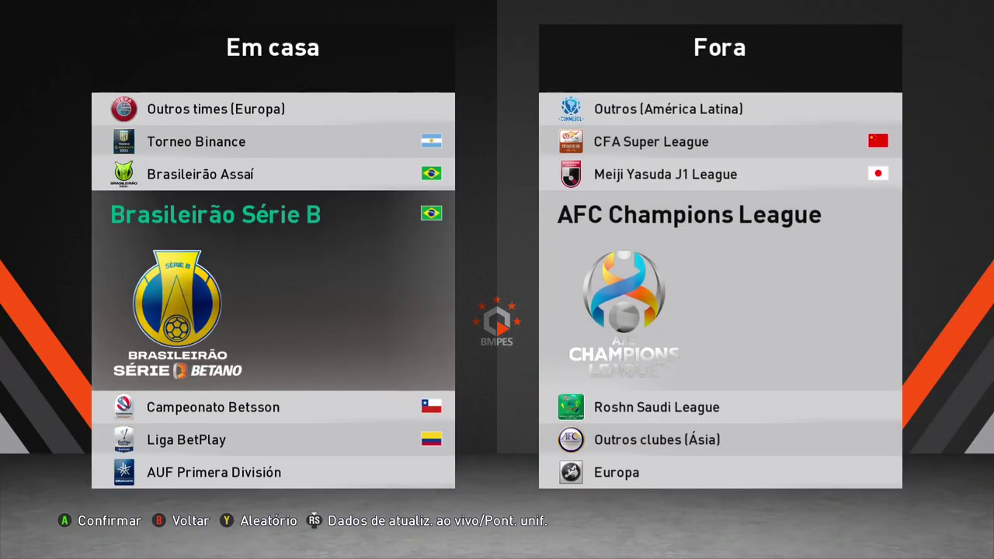
{"action": "key", "text": "Down"}
{"action": "key", "text": "Return"}
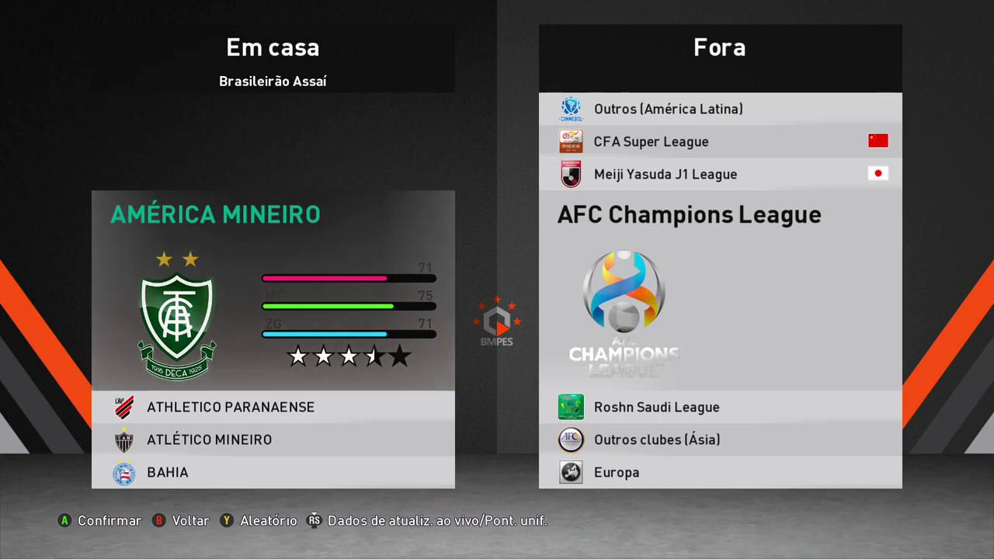
{"action": "key", "text": "Down"}
{"action": "key", "text": "Down"}
{"action": "key", "text": "Return"}
Choose Corinthians from Brasileirão Assaí as the away team and open the pre-match menu.
{"action": "key", "text": "Up"}
{"action": "key", "text": "Up"}
{"action": "key", "text": "Up"}
{"action": "key", "text": "Up"}
{"action": "key", "text": "Up"}
{"action": "key", "text": "Up"}
{"action": "key", "text": "Up"}
{"action": "key", "text": "Up"}
{"action": "key", "text": "Return"}
{"action": "key", "text": "Down"}
{"action": "key", "text": "Down"}
{"action": "key", "text": "Down"}
{"action": "key", "text": "Down"}
{"action": "key", "text": "Down"}
{"action": "key", "text": "Return"}
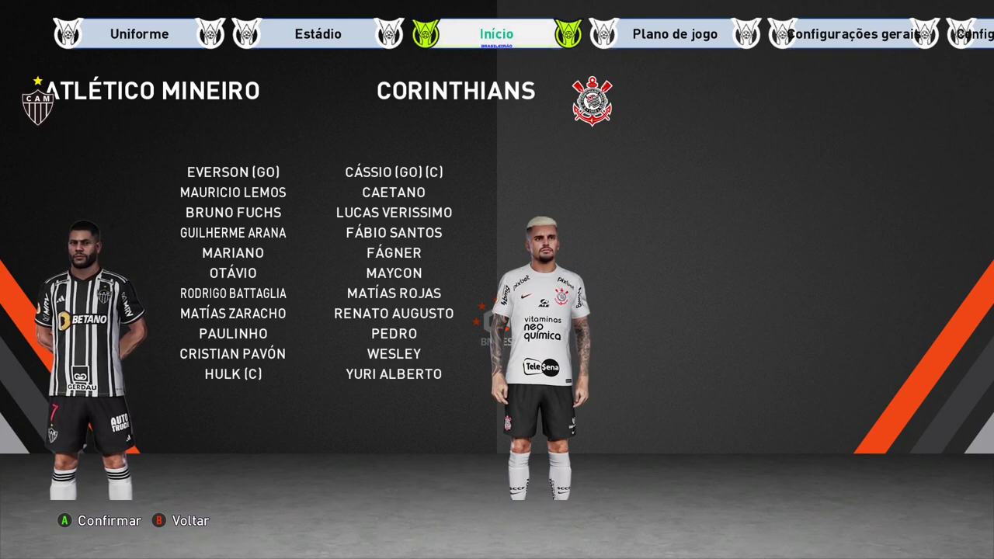
Go back to team selection and reopen the Atlético Mineiro against Corinthians pre-match menu to check its Brasileirão background.
{"action": "key", "text": "Escape"}
{"action": "key", "text": "Right"}
{"action": "key", "text": "Return"}
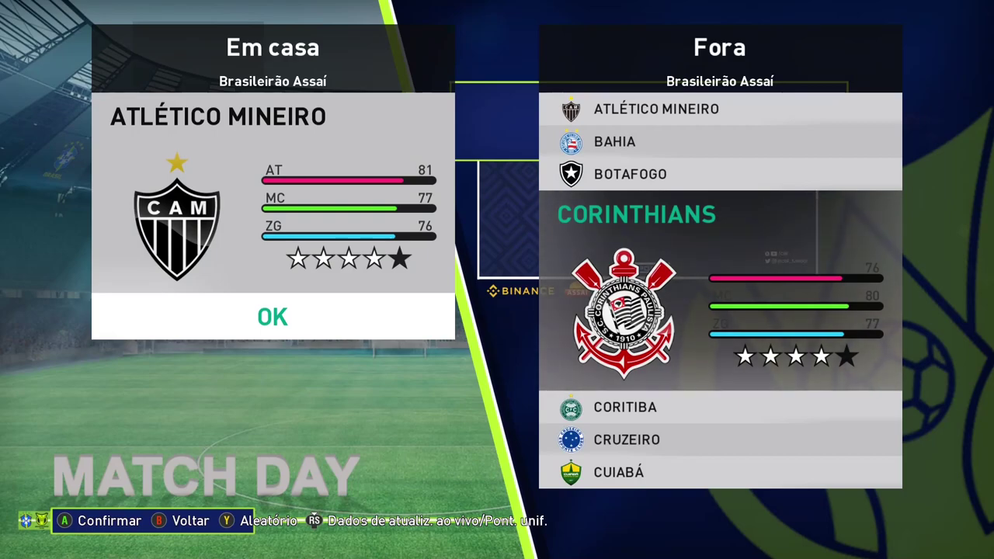
{"action": "key", "text": "Return"}
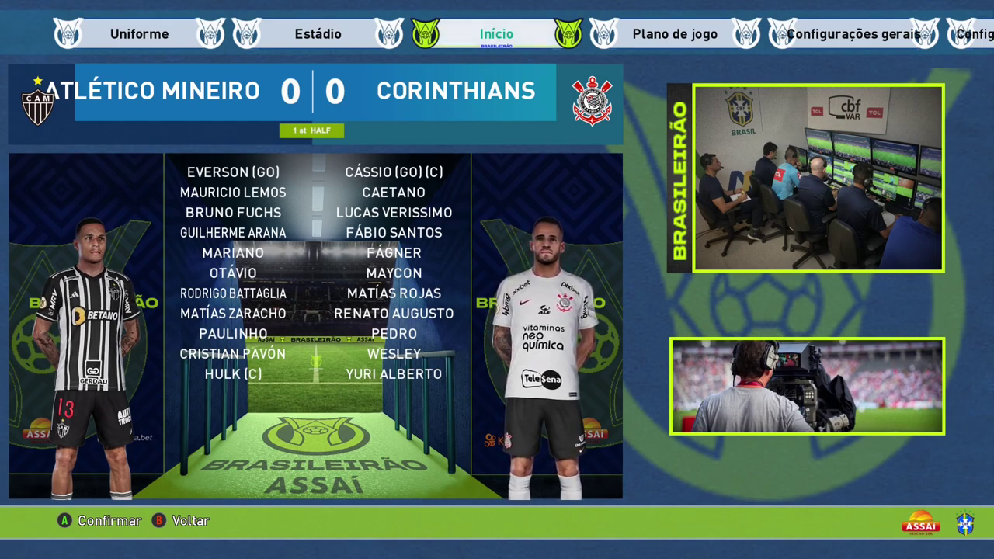
{"action": "key", "text": "Escape"}
{"action": "key", "text": "Return"}
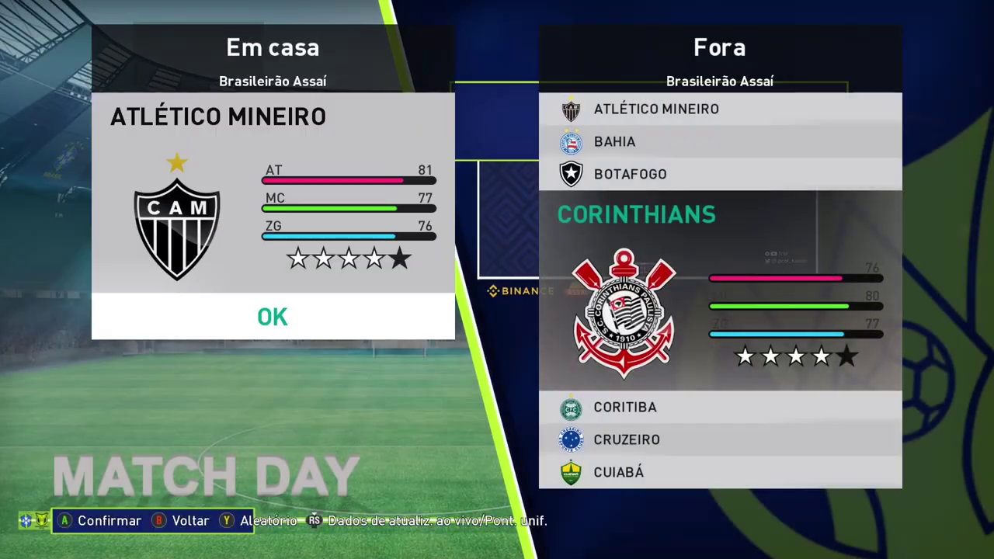
{"action": "key", "text": "Return"}
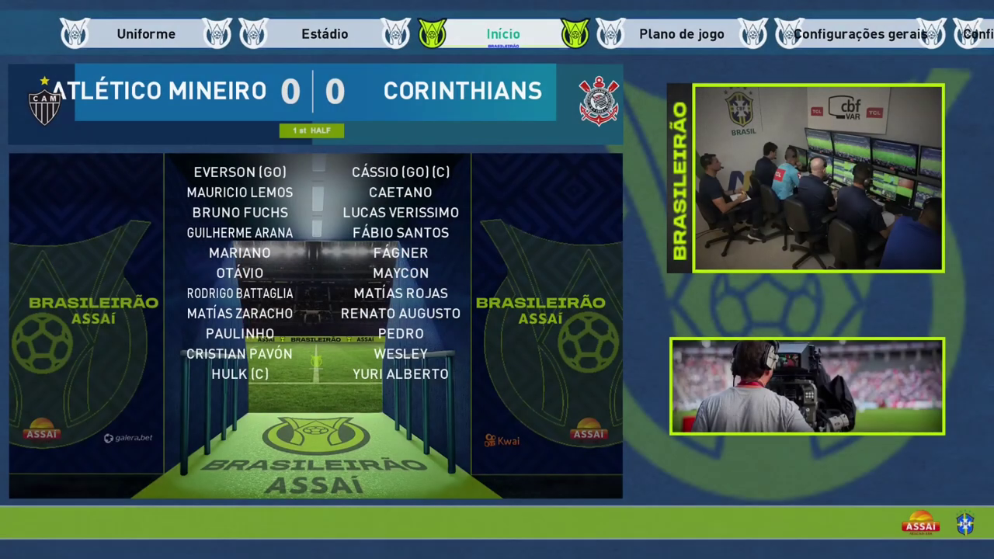
Open Plano de jogo and look through its options to check the themed menu.
{"action": "key", "text": "Right"}
{"action": "key", "text": "Return"}
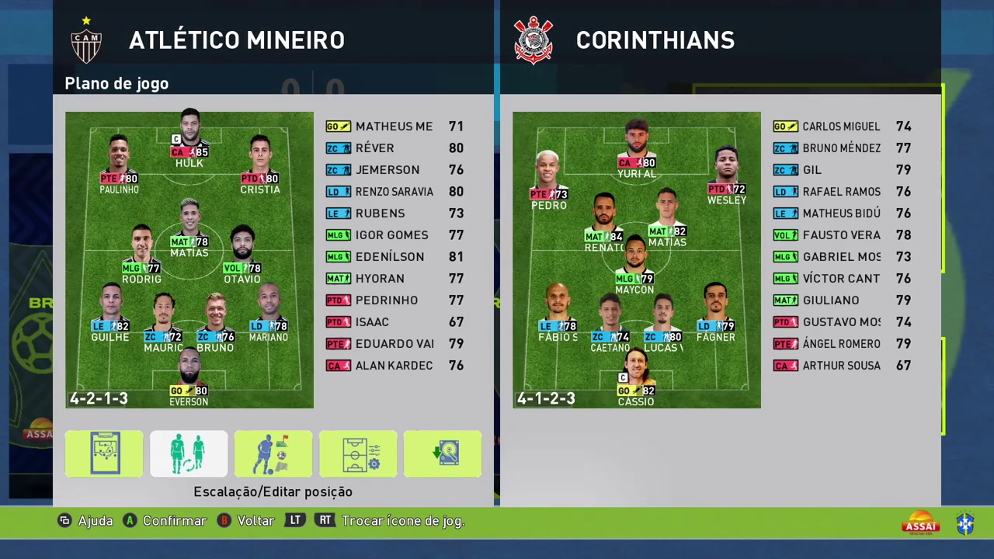
{"action": "key", "text": "Right"}
{"action": "key", "text": "Right"}
{"action": "key", "text": "Left"}
{"action": "key", "text": "Left"}
{"action": "key", "text": "Left"}
{"action": "key", "text": "Right"}
{"action": "key", "text": "Right"}
{"action": "key", "text": "Right"}
{"action": "key", "text": "Right"}
{"action": "key", "text": "Escape"}
Browse the pre-match options as far as Configurações gerais and back out to team selection.
{"action": "key", "text": "Right"}
{"action": "key", "text": "Right"}
{"action": "key", "text": "Left"}
{"action": "key", "text": "Escape"}
{"action": "key", "text": "Right"}
{"action": "key", "text": "Return"}
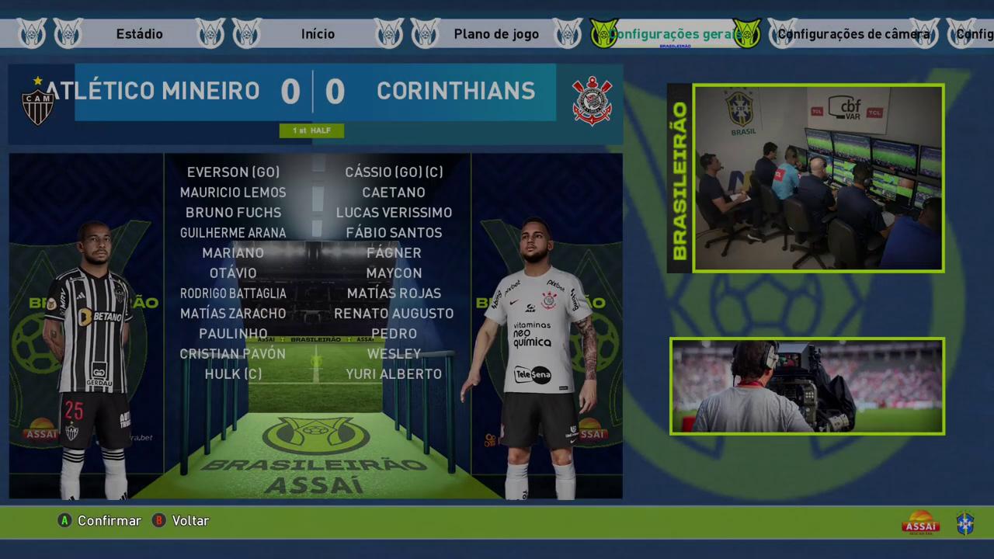
{"action": "key", "text": "Escape"}
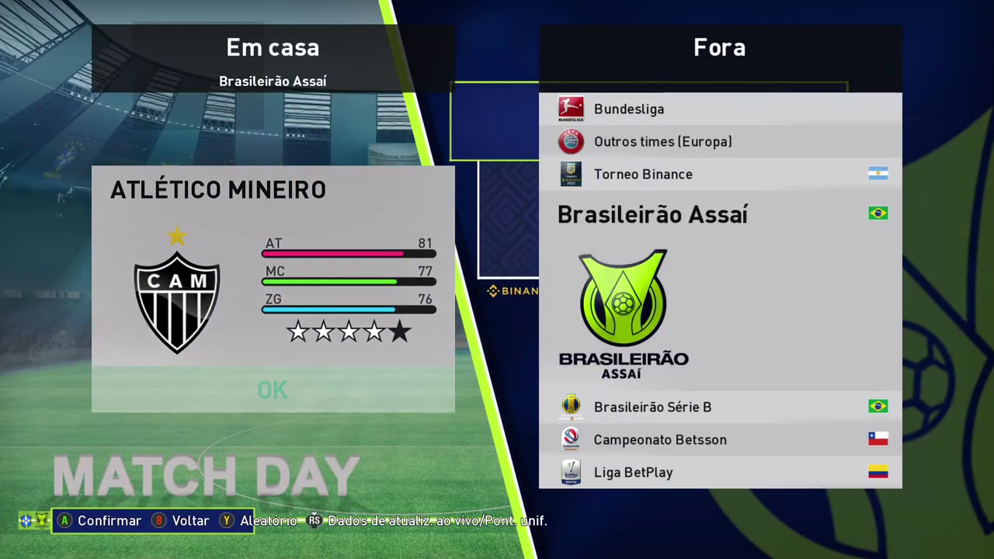